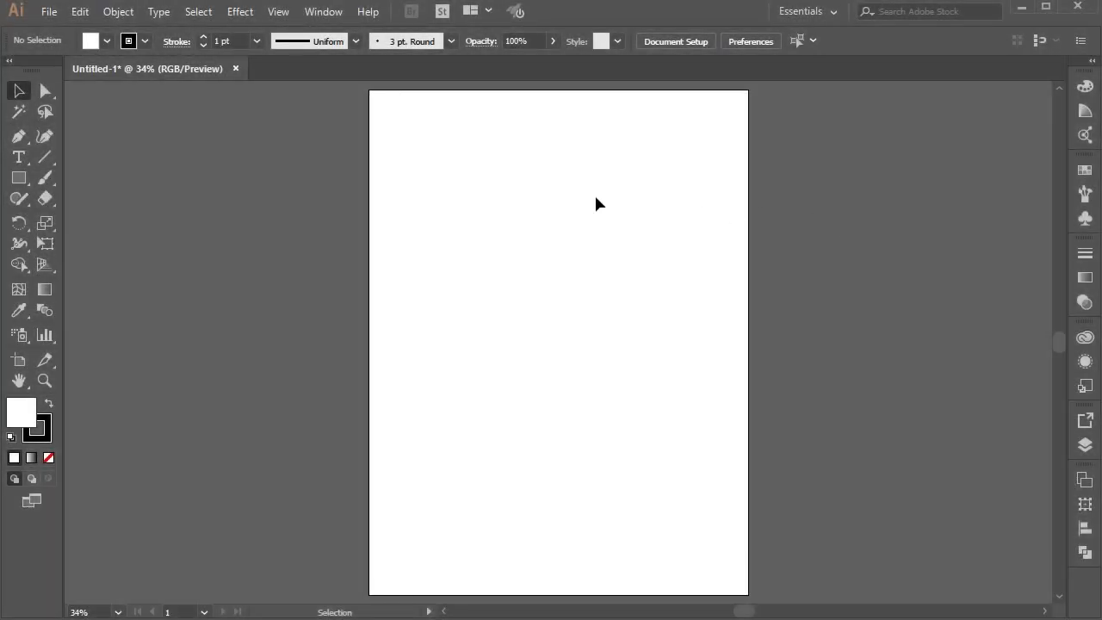
# Switch to the Pen tool for drawing straight path segments.
pyautogui.click(19, 136)
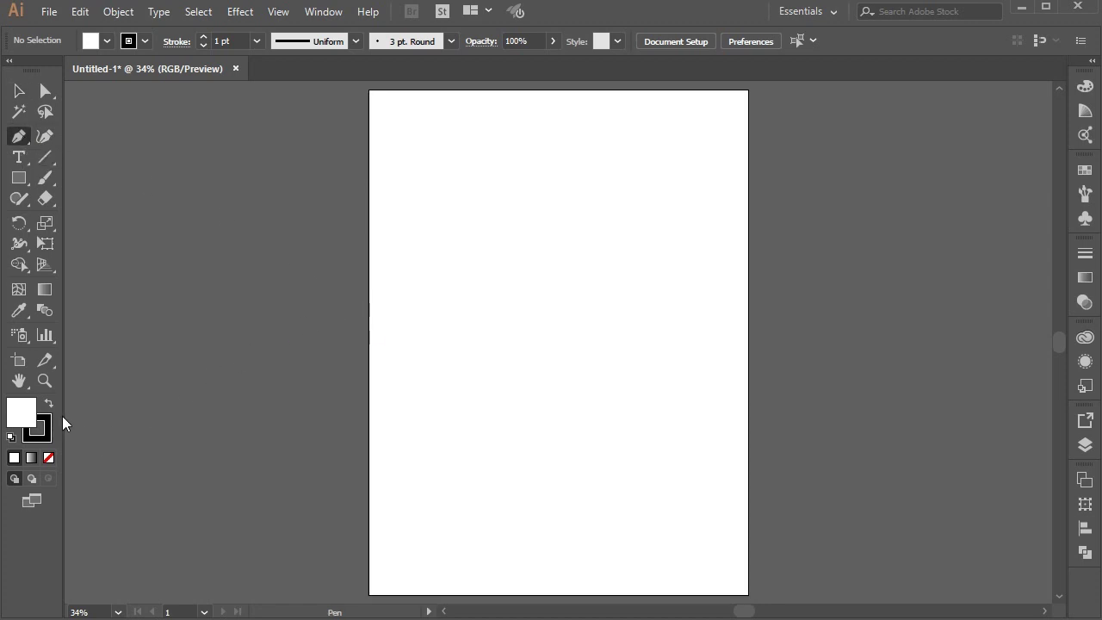
# Draw an unfilled two-point diagonal line across the upper page, extending past both edges, and select it.
pyautogui.click(48, 457)
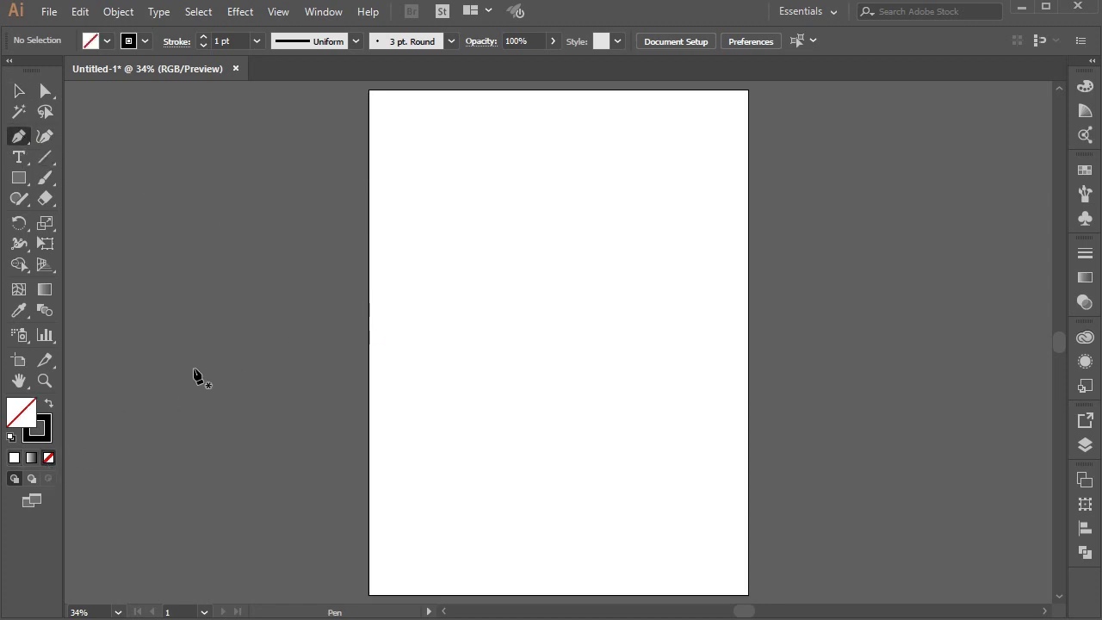
pyautogui.click(319, 287)
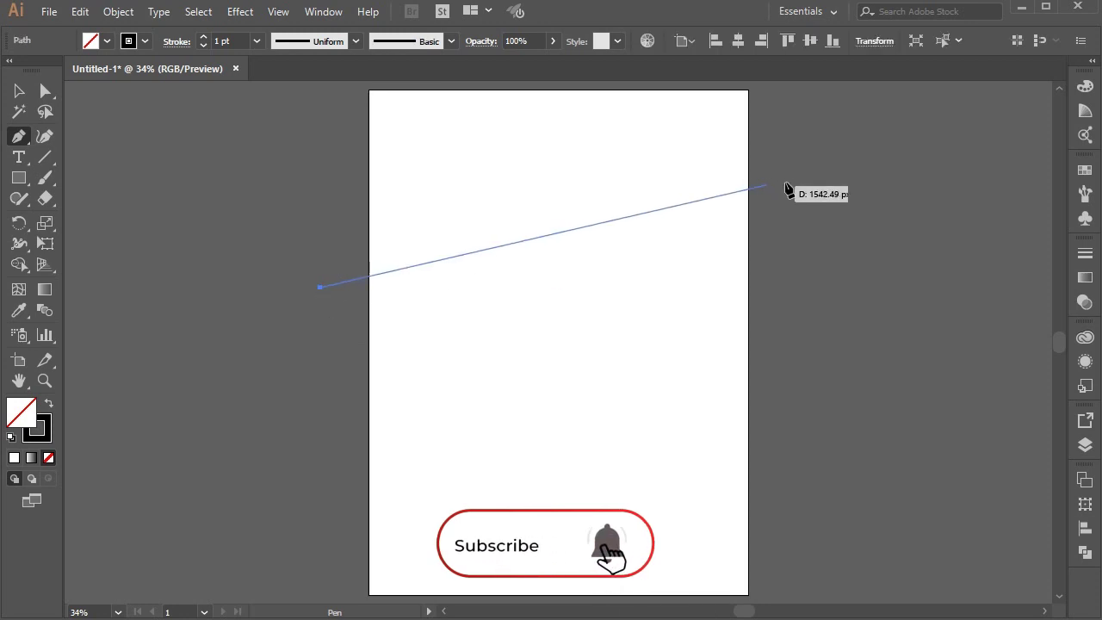
pyautogui.click(812, 170)
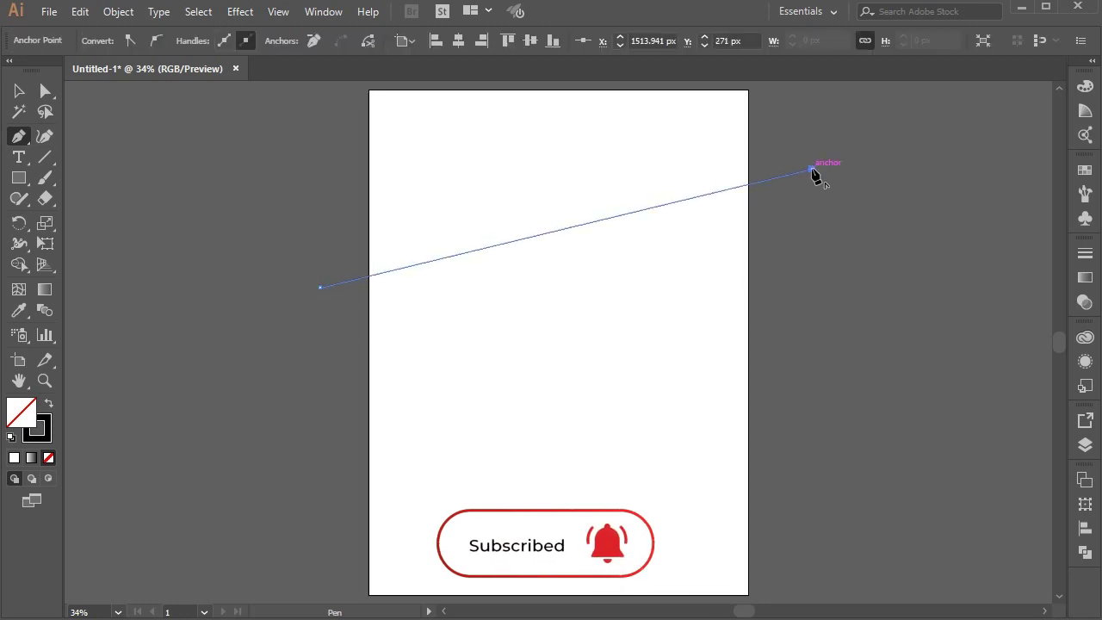
pyautogui.press('v')
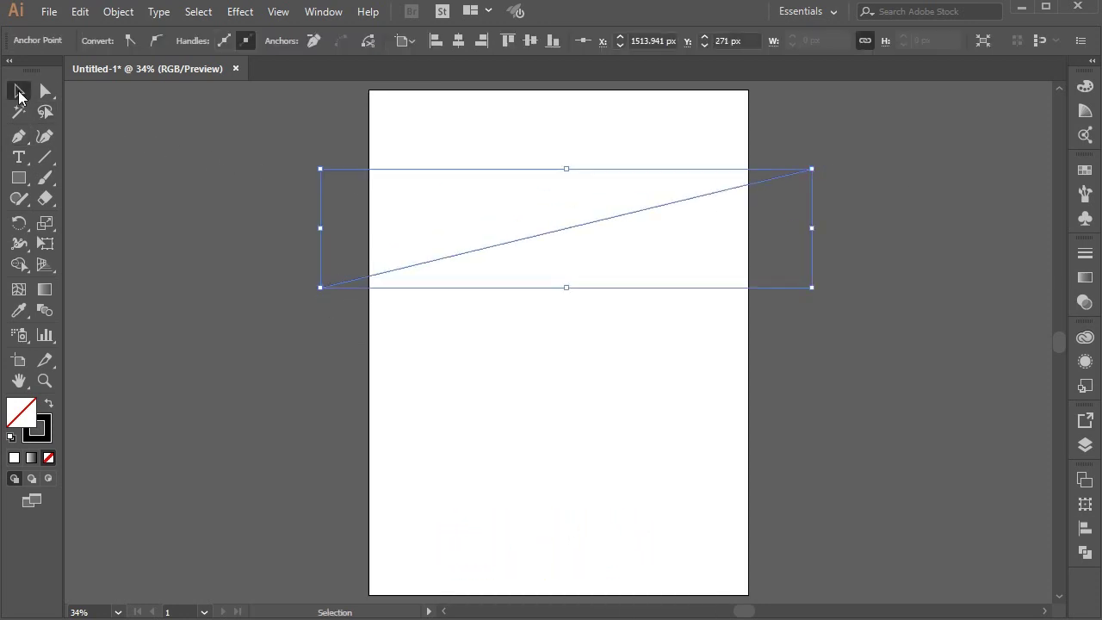
pyautogui.moveTo(410, 199); pyautogui.dragTo(457, 316)
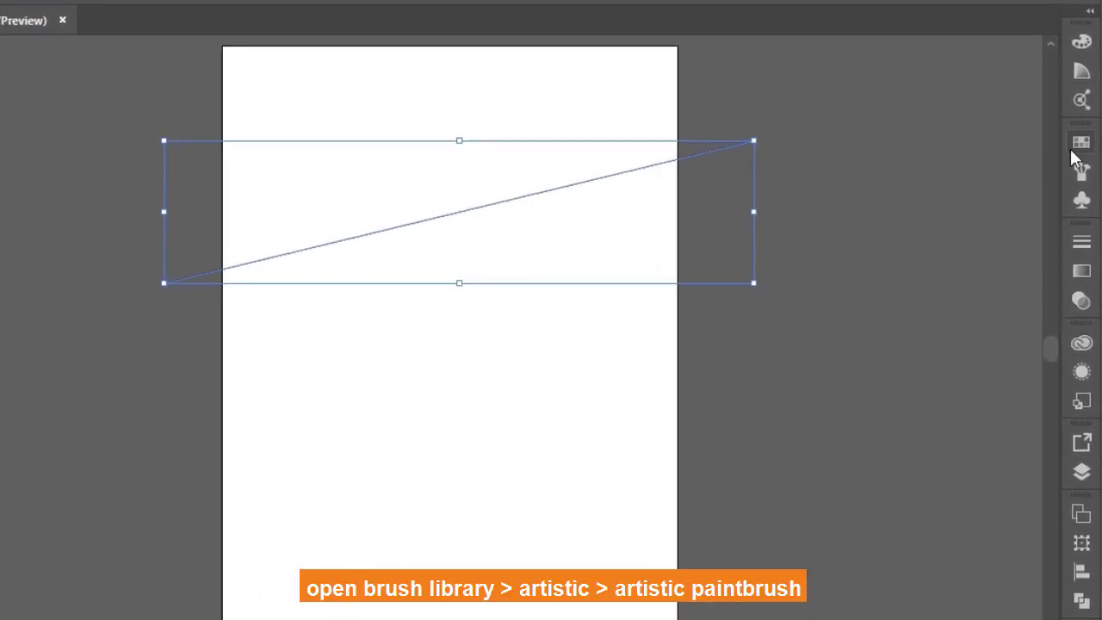
# Load the Artistic_Paintbrush library from the Brushes panel menu.
pyautogui.click(1071, 149)
pyautogui.click(904, 138)
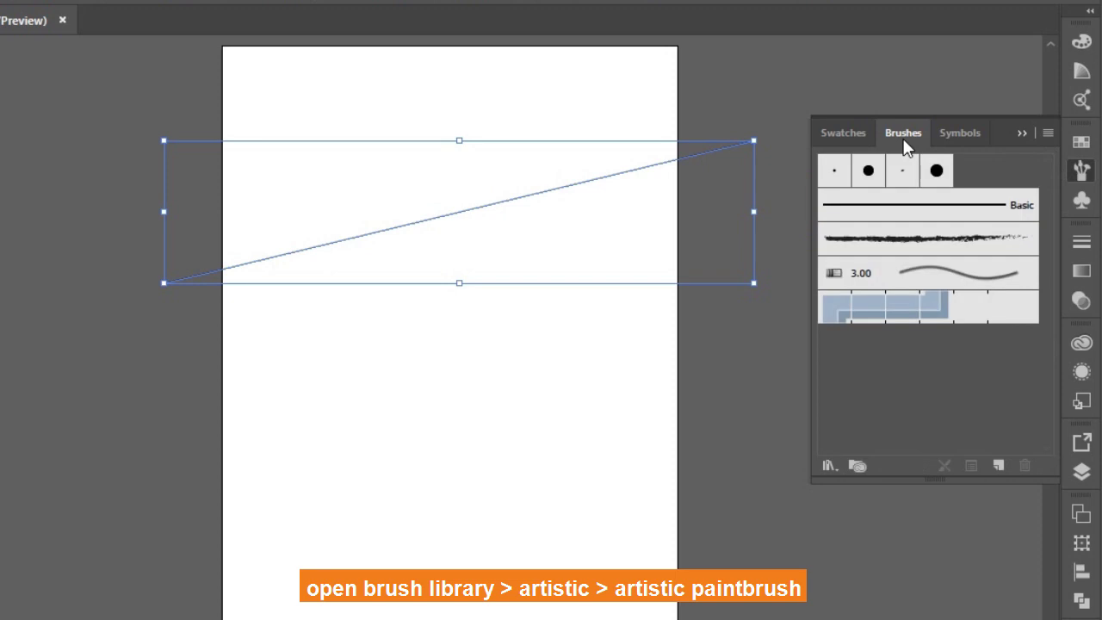
pyautogui.click(1050, 135)
pyautogui.moveTo(879, 500)
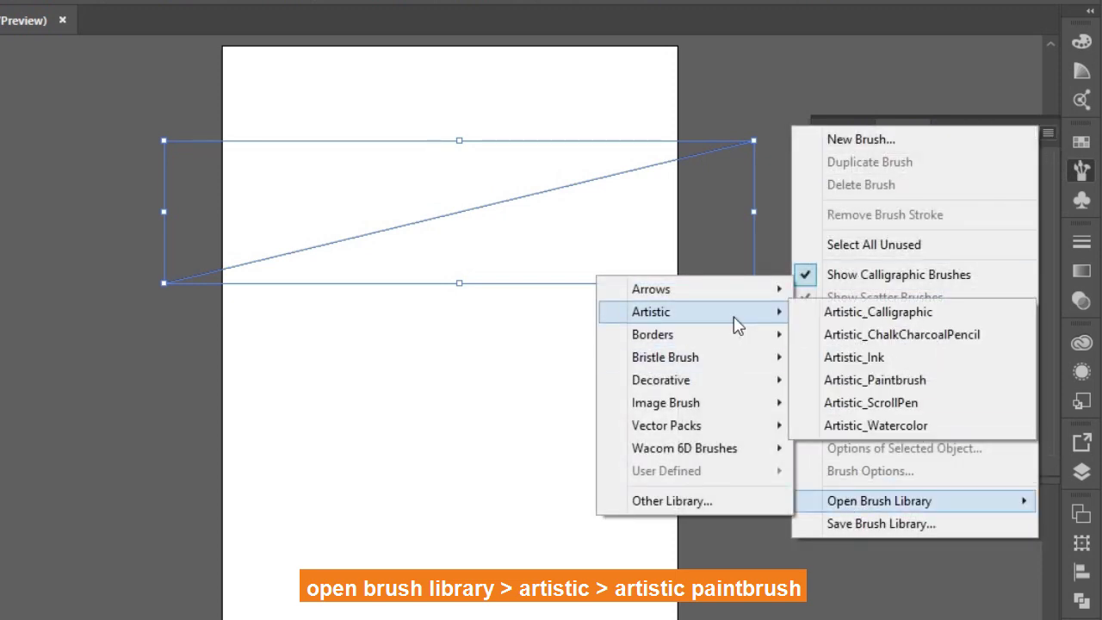
pyautogui.moveTo(689, 312)
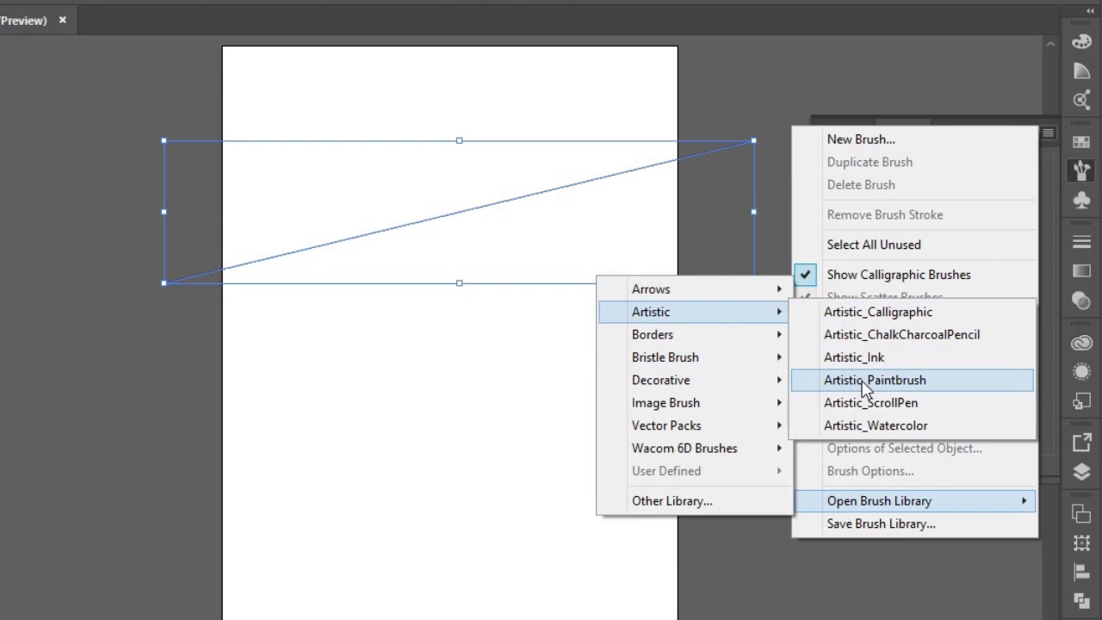
pyautogui.click(863, 383)
# Enlarge and reposition the library panel, then apply a wide paintbrush preset to the line.
pyautogui.moveTo(462, 410); pyautogui.dragTo(474, 603)
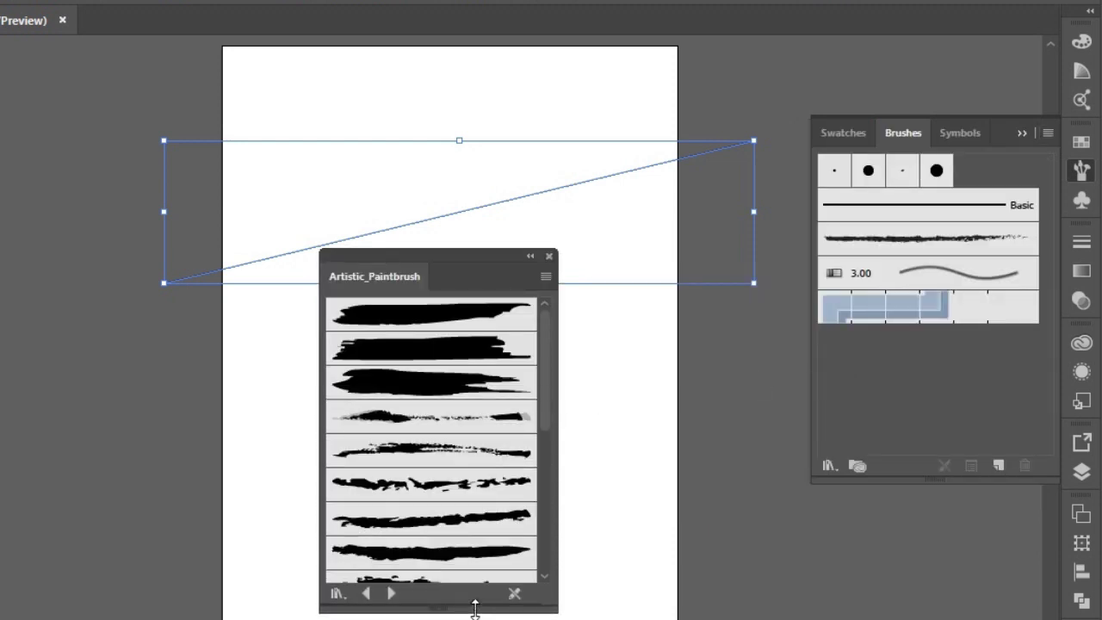
pyautogui.moveTo(531, 246)
pyautogui.mouseDown()
pyautogui.moveTo(712, 209)
pyautogui.moveTo(928, 97)
pyautogui.moveTo(959, 43)
pyautogui.mouseUp()
pyautogui.click(1081, 170)
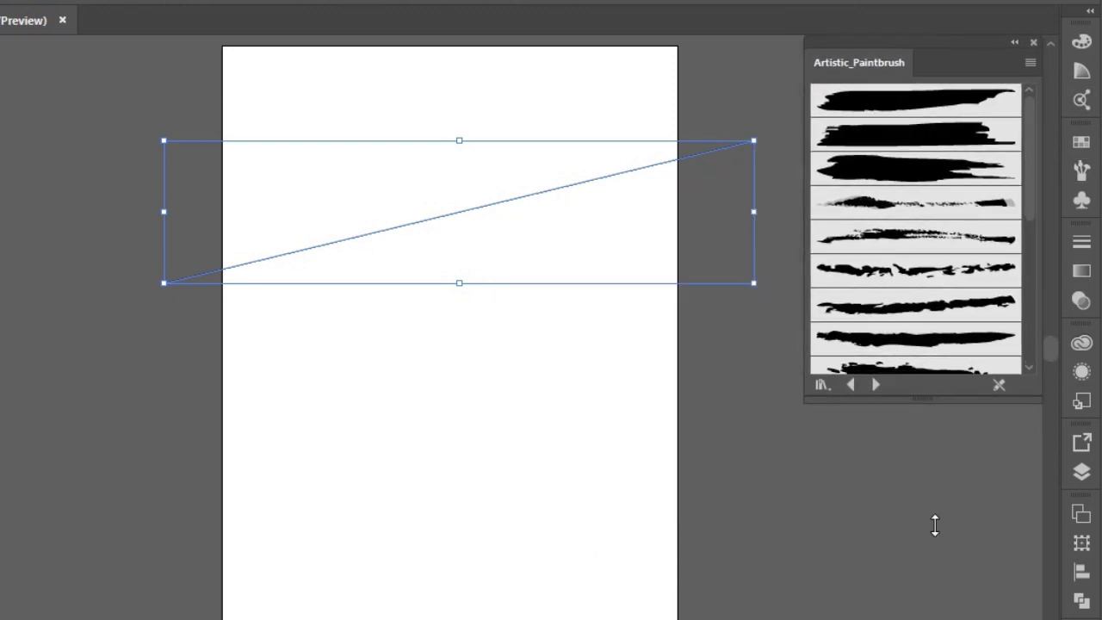
pyautogui.moveTo(921, 398); pyautogui.dragTo(931, 614)
pyautogui.scroll(-3, 895, 516)
pyautogui.click(909, 506)
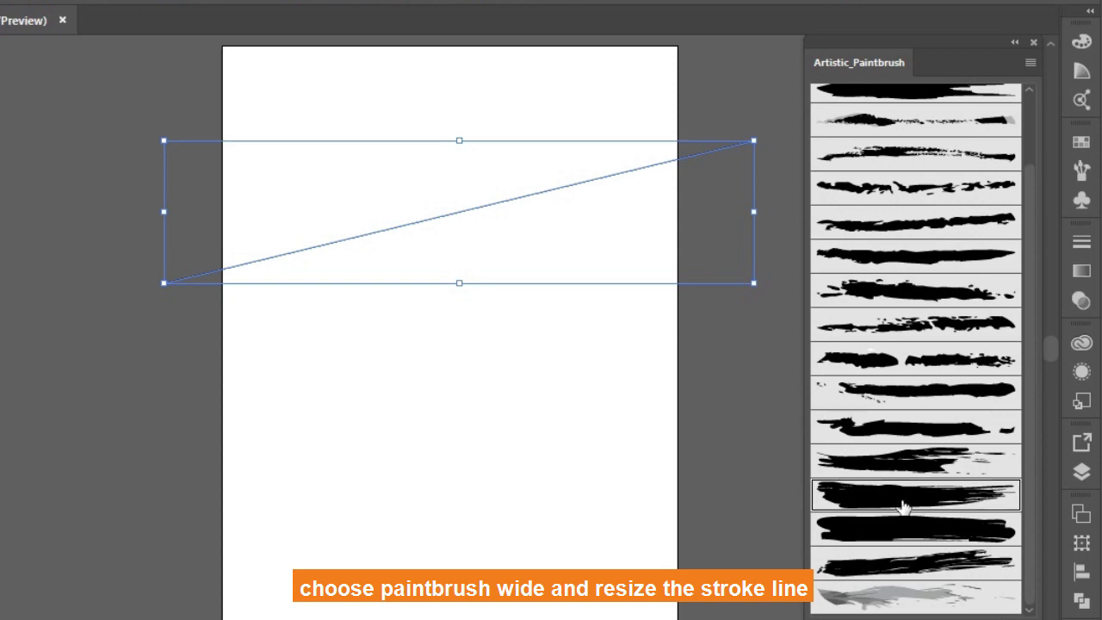
# Apply the wide paintbrush at 10 pt stroke weight and close the brush library.
pyautogui.click(900, 534)
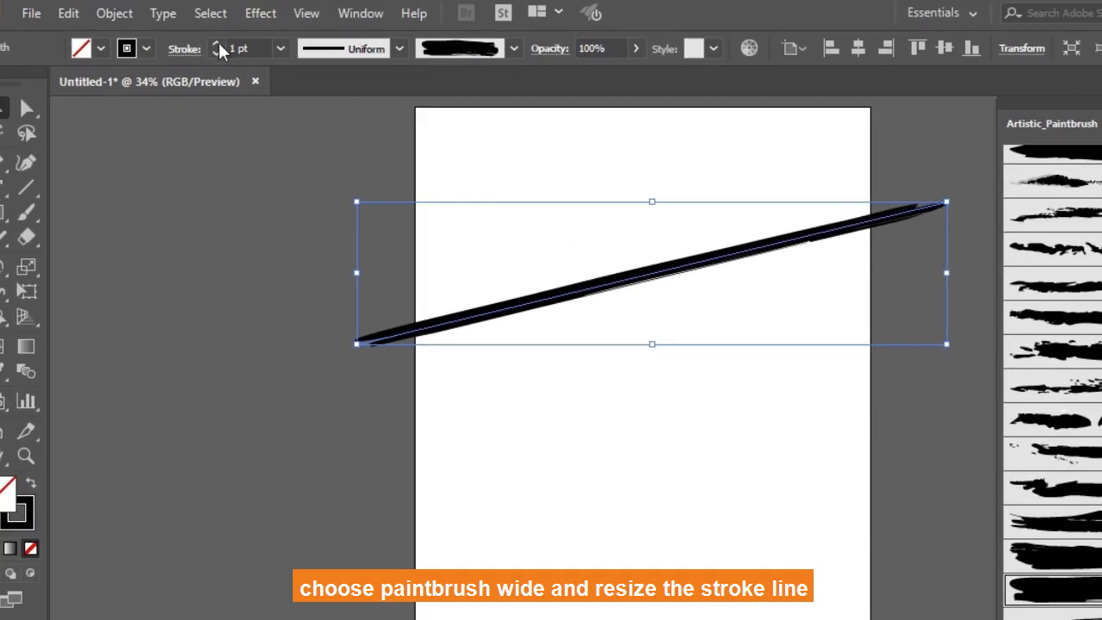
pyautogui.click(215, 41)
pyautogui.click(215, 41)
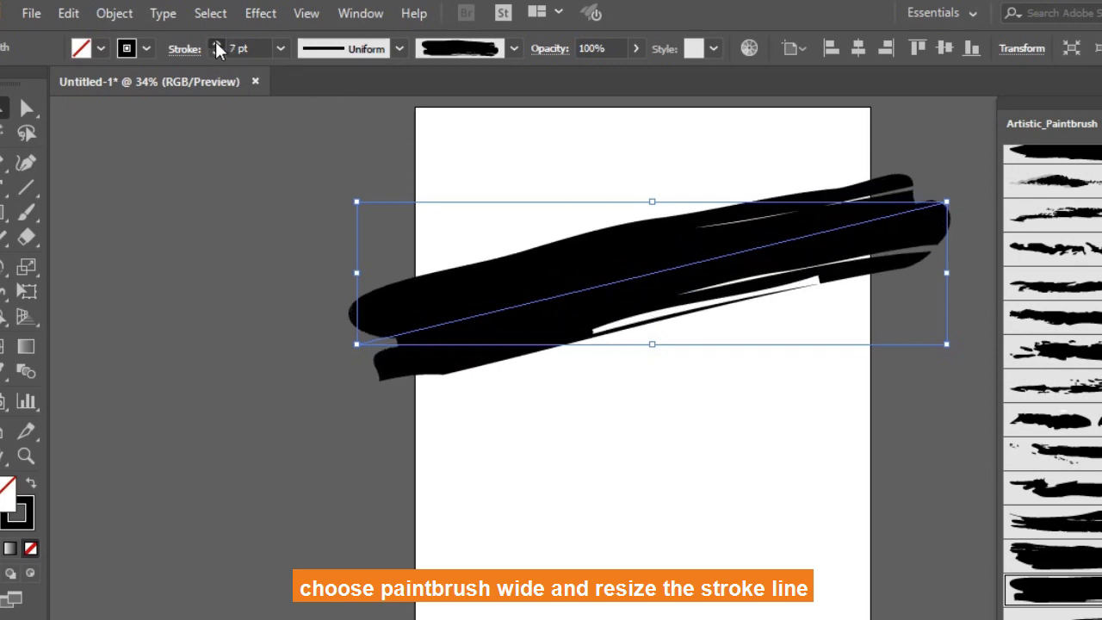
pyautogui.click(216, 42)
pyautogui.click(215, 41)
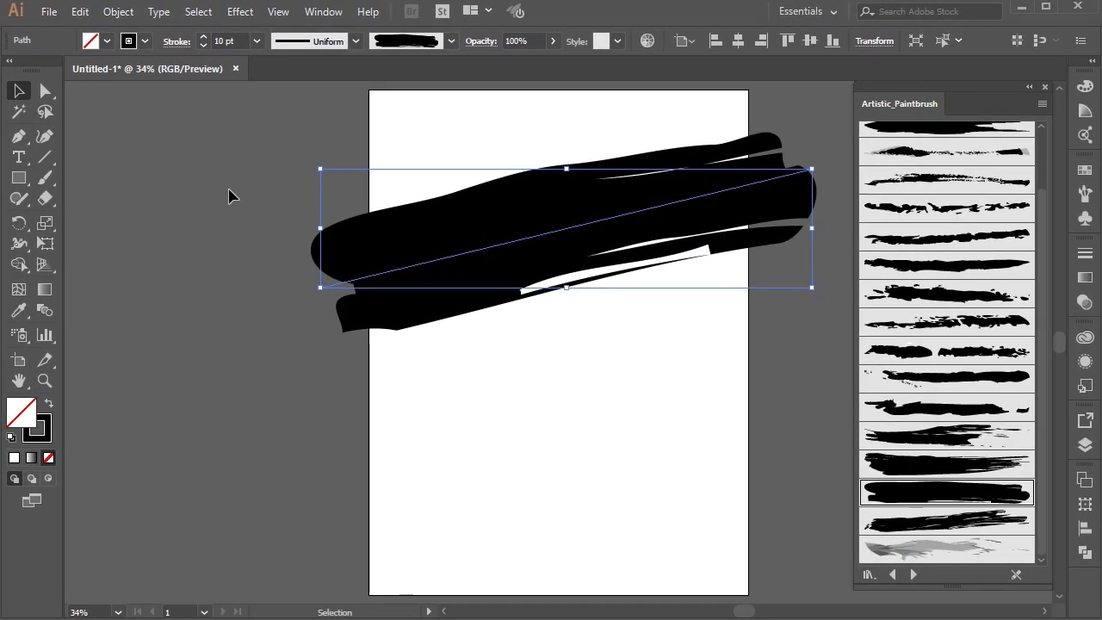
pyautogui.click(1044, 88)
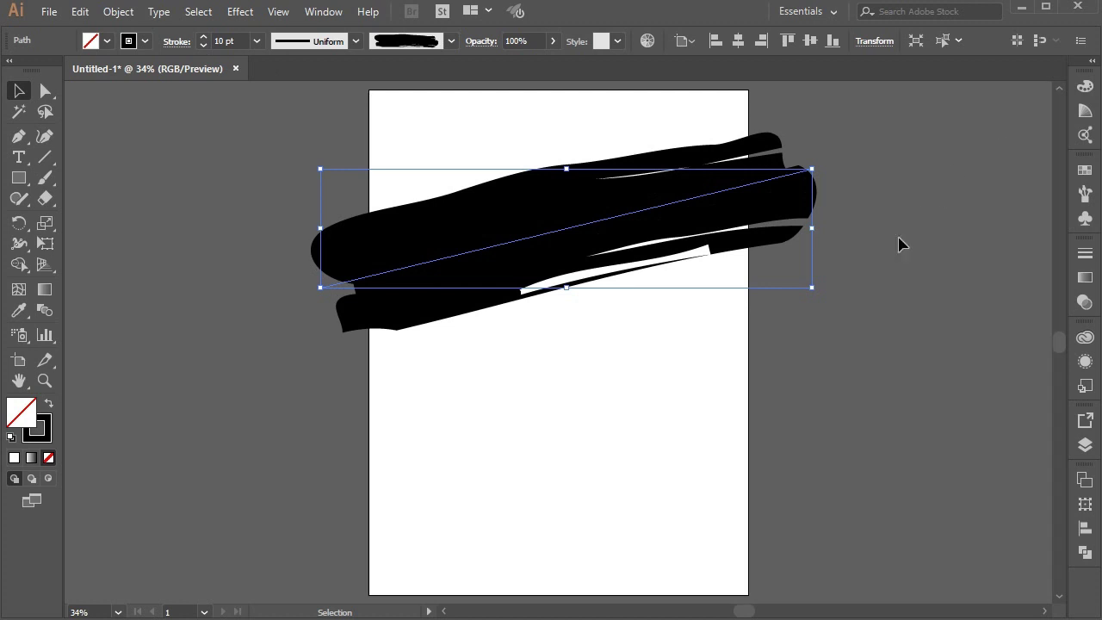
pyautogui.click(654, 374)
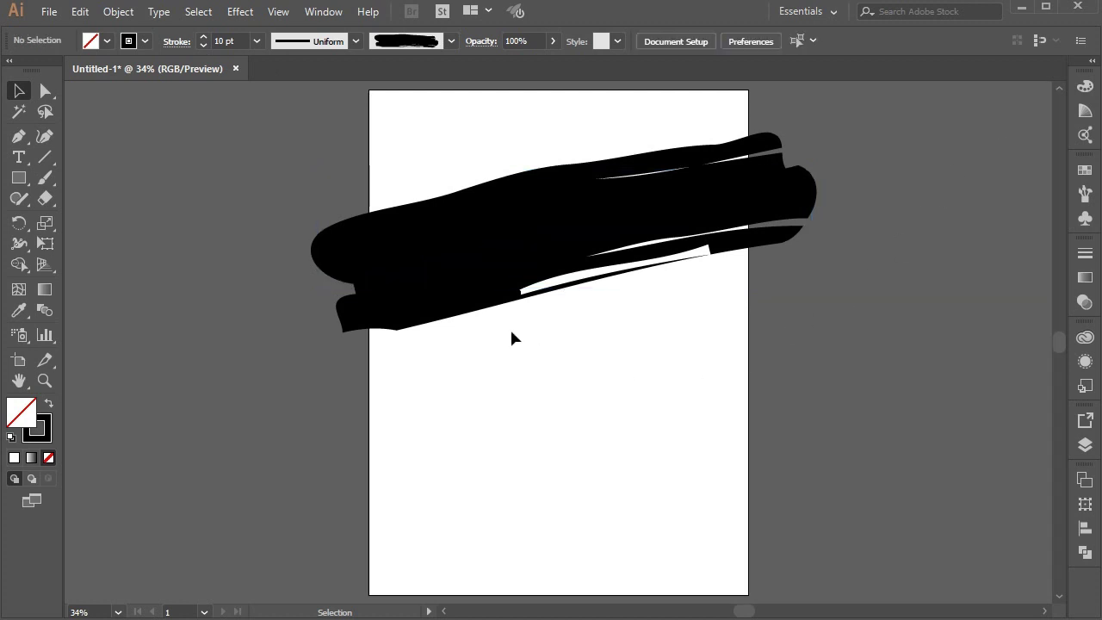
pyautogui.click(469, 247)
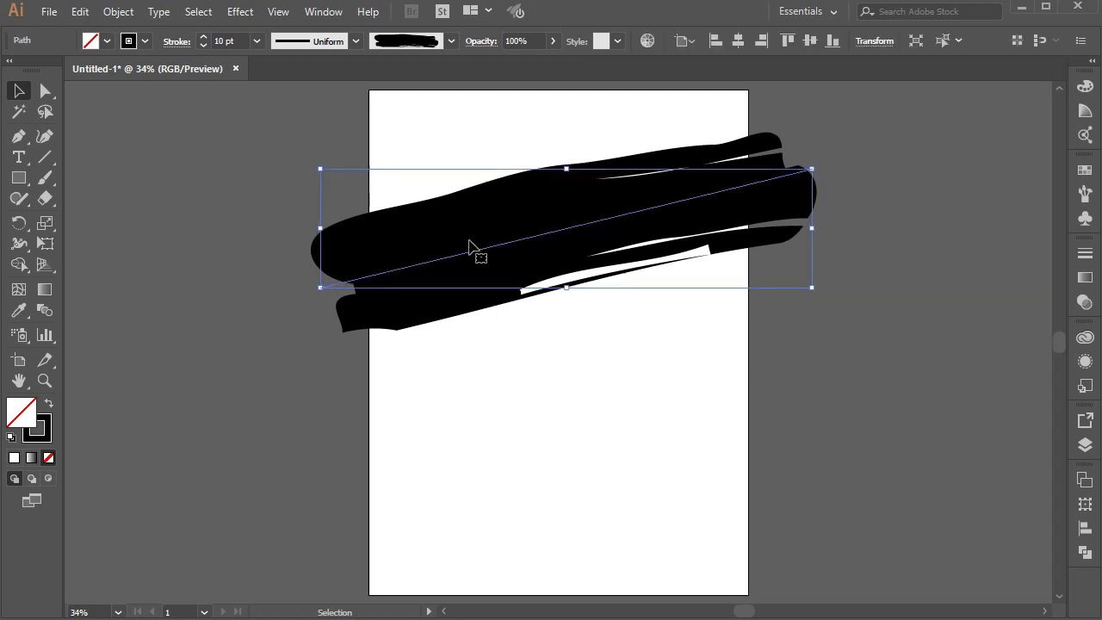
# Expand the stroke's appearance, Alt-duplicate it onto the lower page, and raise the top band slightly.
pyautogui.click(131, 12)
pyautogui.click(212, 204)
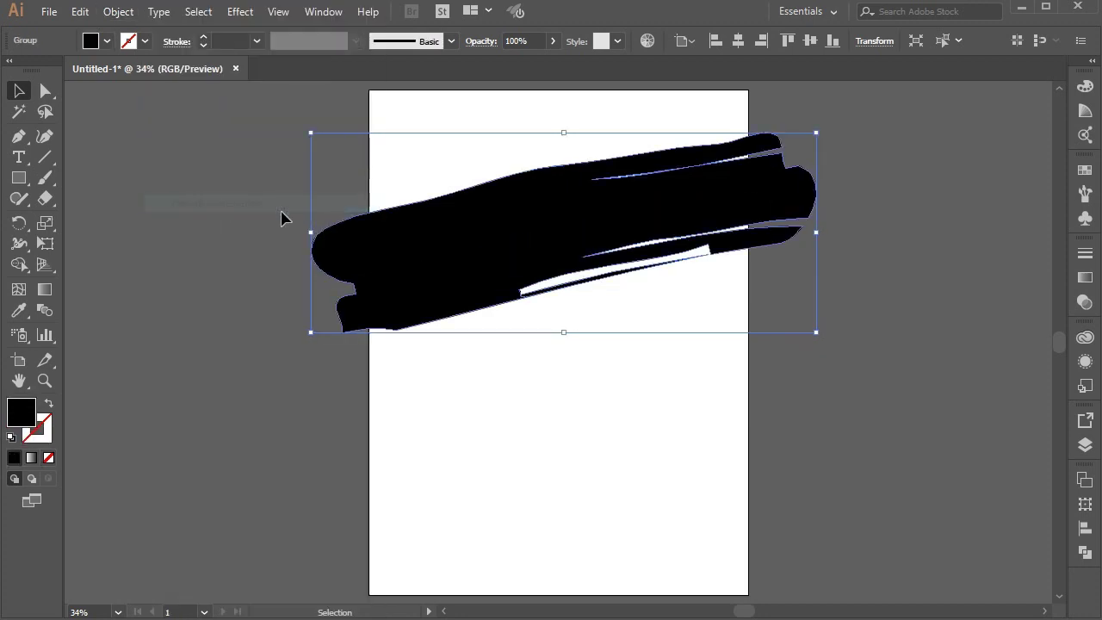
pyautogui.moveTo(498, 263); pyautogui.dragTo(497, 496)
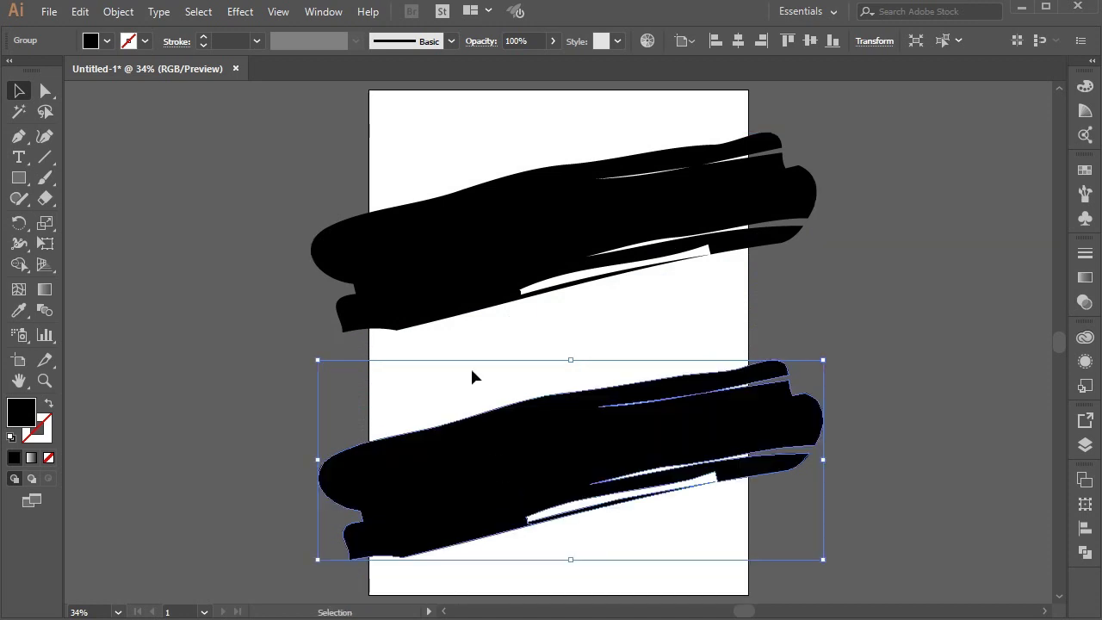
pyautogui.moveTo(475, 312); pyautogui.dragTo(476, 297)
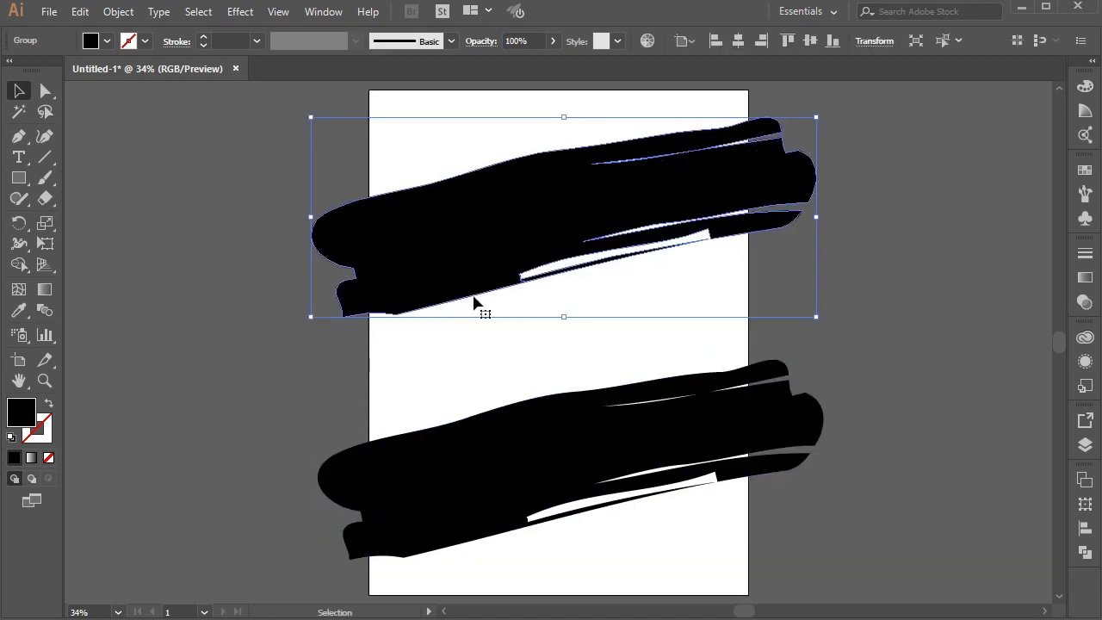
pyautogui.click(476, 364)
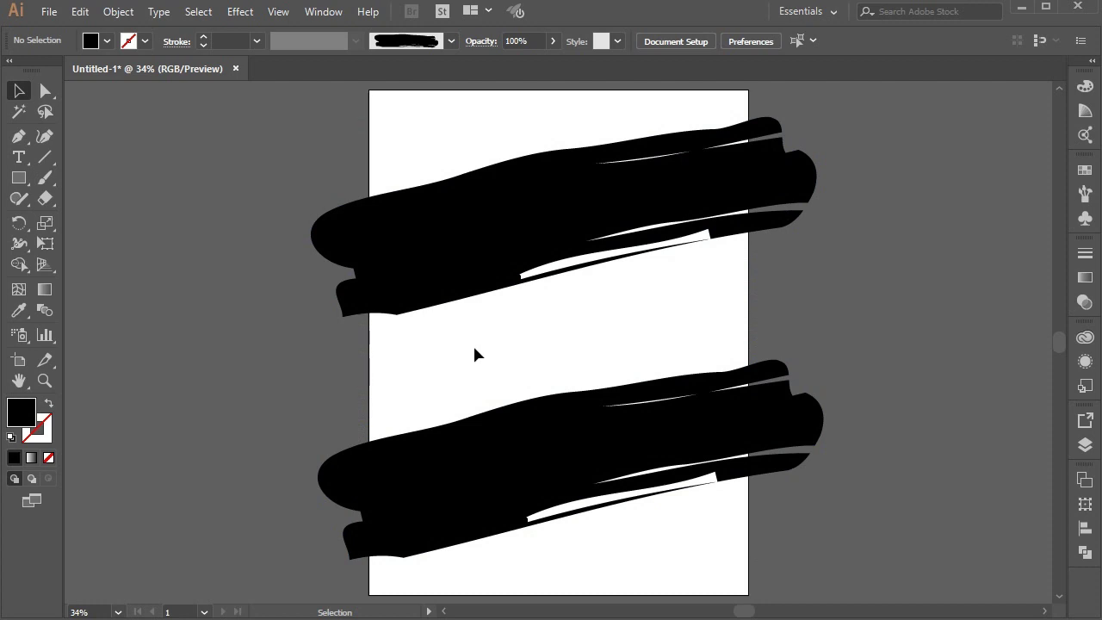
pyautogui.click(689, 428)
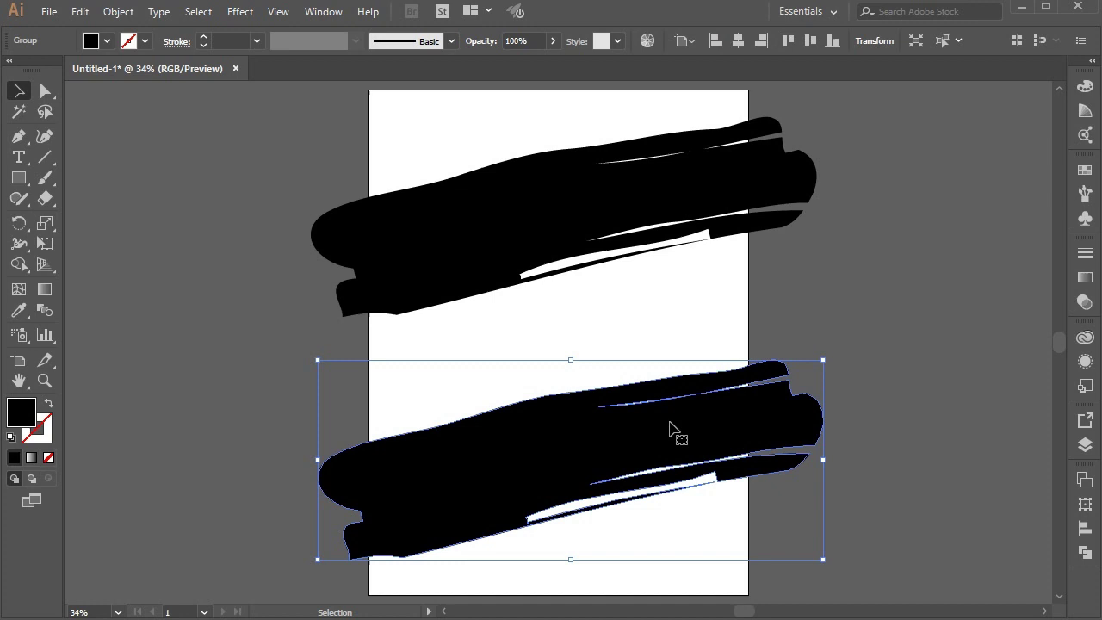
# Unhide the barbell photo in Layer 1 and select it.
pyautogui.click(569, 239)
pyautogui.click(1085, 444)
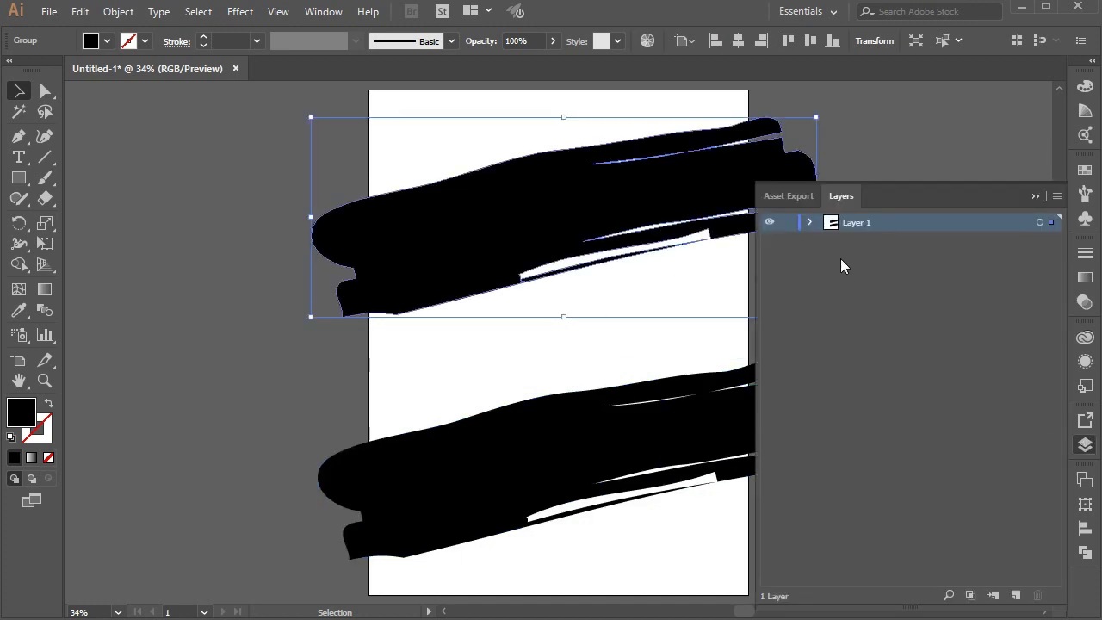
pyautogui.click(810, 222)
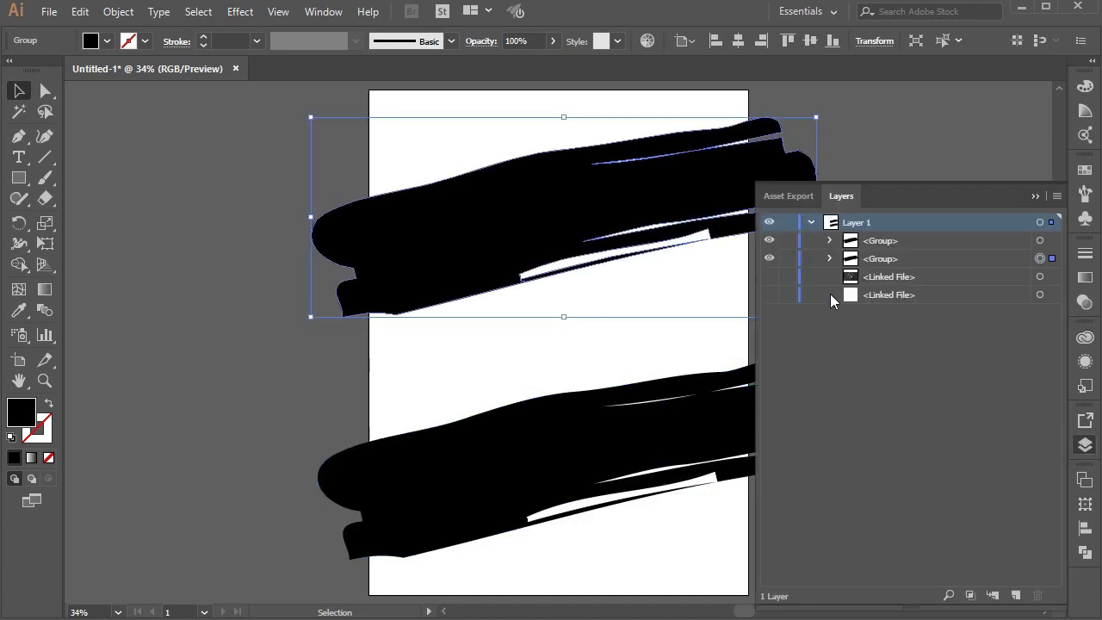
pyautogui.click(769, 276)
pyautogui.click(1036, 196)
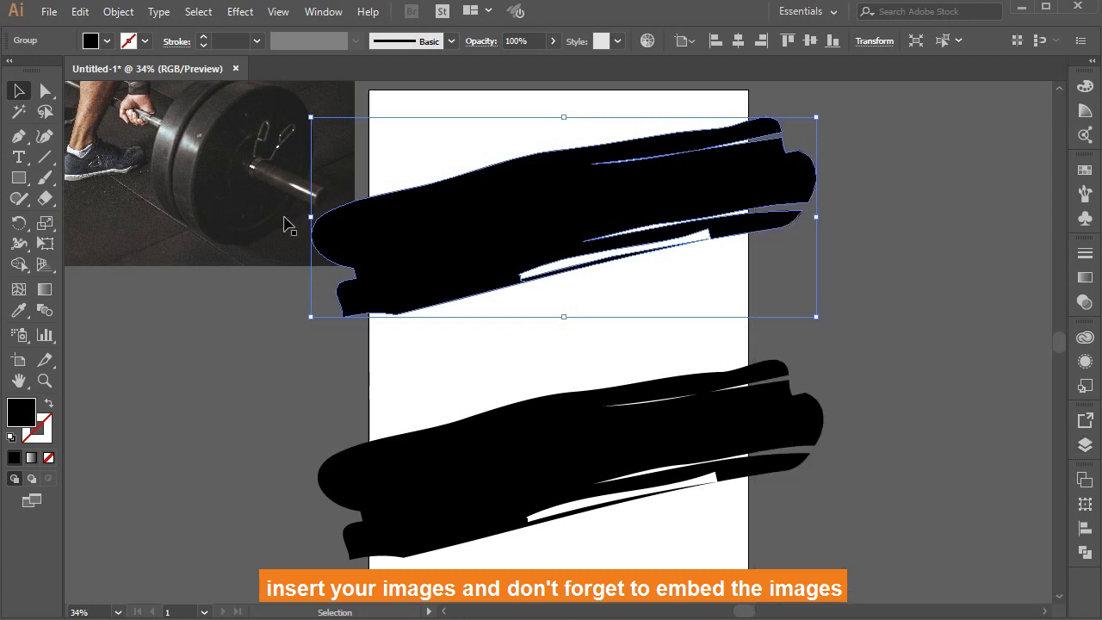
pyautogui.click(245, 221)
# Move the barbell photo onto the top band, rotate it about 11°, and enlarge it.
pyautogui.moveTo(220, 215); pyautogui.dragTo(603, 287)
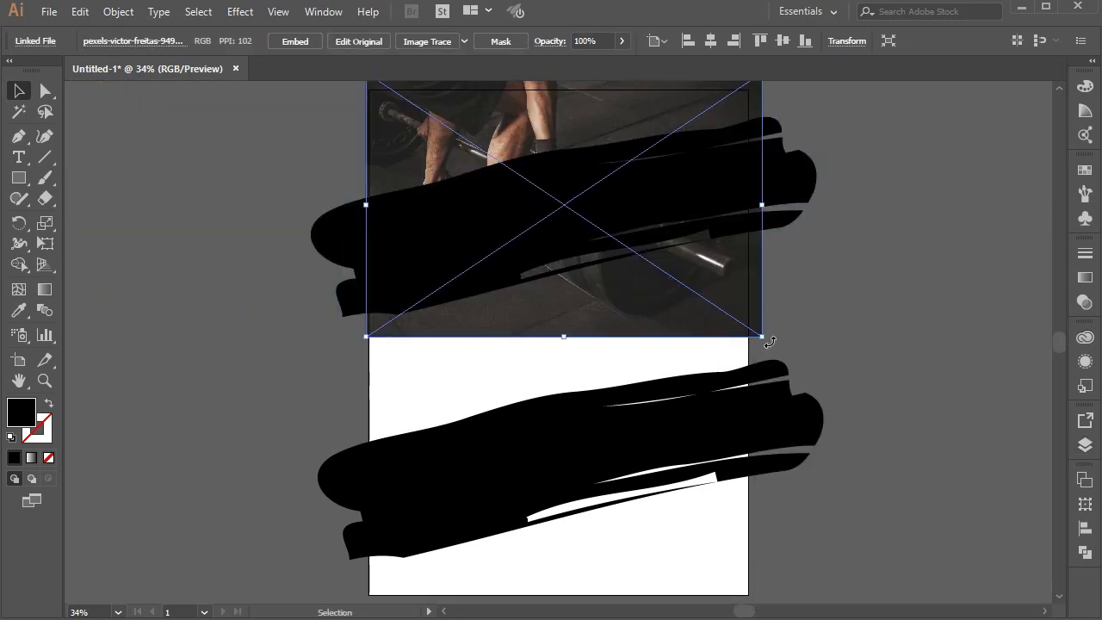
pyautogui.moveTo(765, 338); pyautogui.dragTo(784, 298)
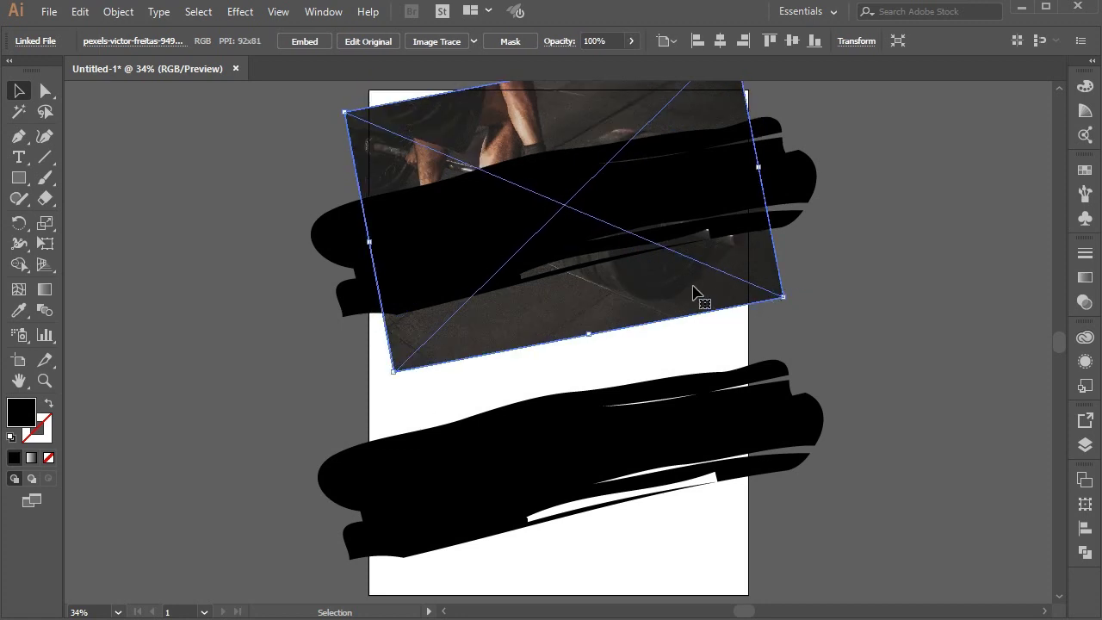
pyautogui.moveTo(665, 292); pyautogui.dragTo(655, 300)
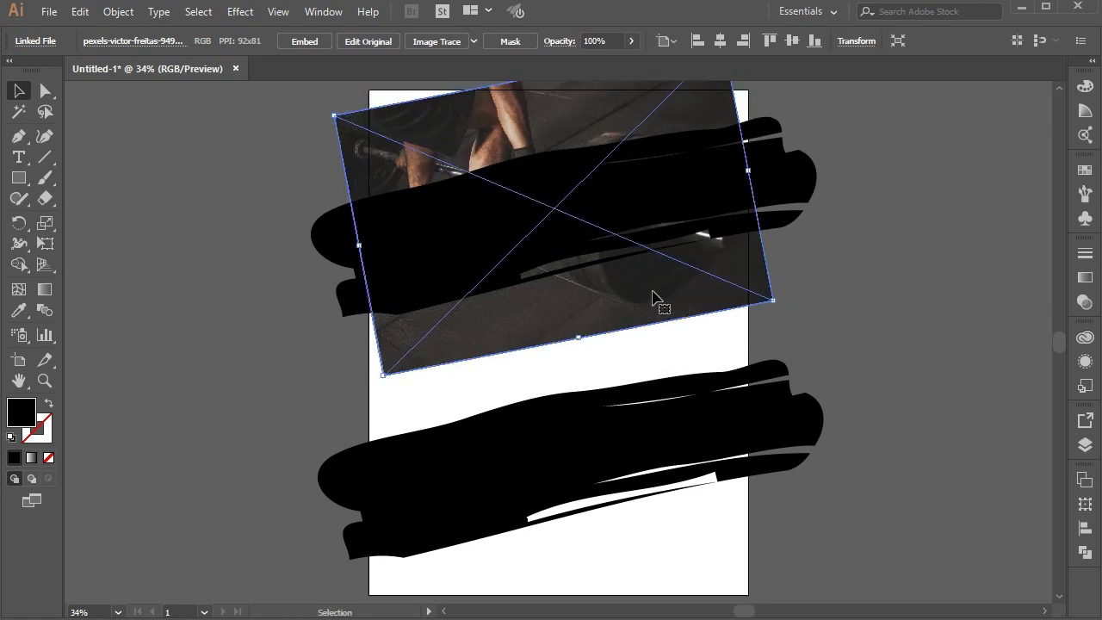
pyautogui.moveTo(382, 377); pyautogui.dragTo(364, 393)
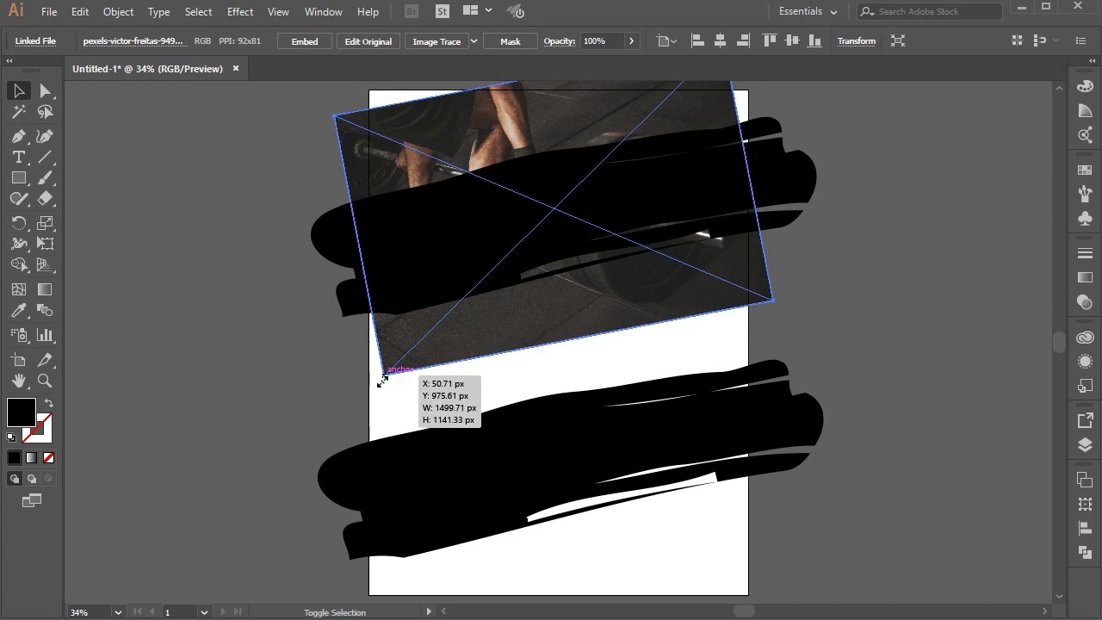
pyautogui.moveTo(652, 272)
pyautogui.mouseDown()
pyautogui.moveTo(707, 248)
pyautogui.moveTo(713, 257)
pyautogui.mouseUp()
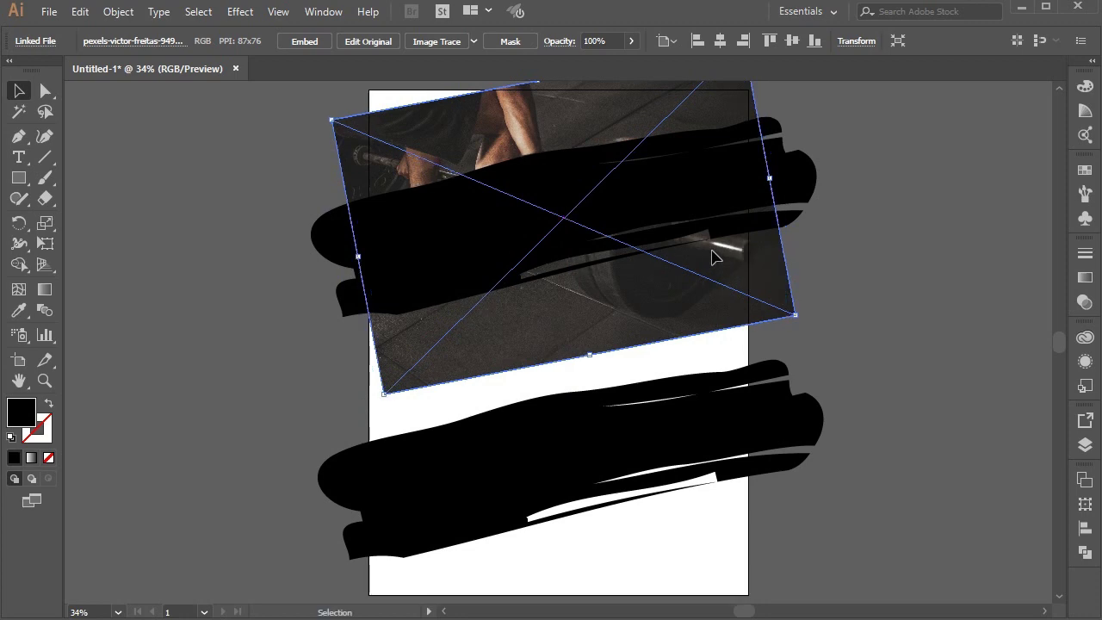
pyautogui.click(258, 284)
# Copy the top brush group and paste it in place.
pyautogui.click(381, 235)
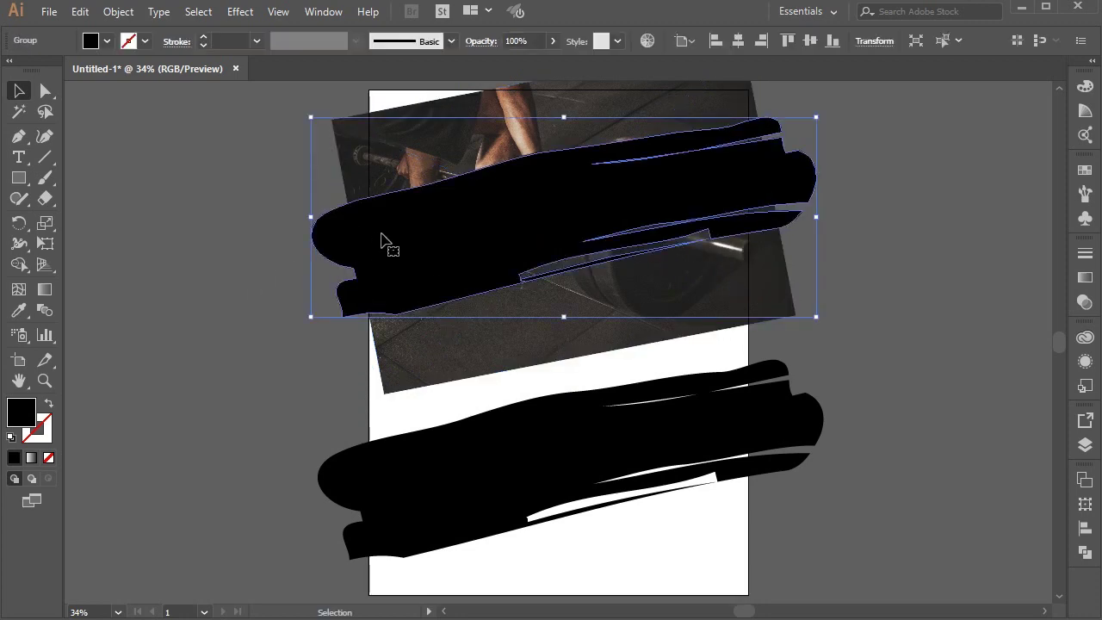
pyautogui.click(79, 11)
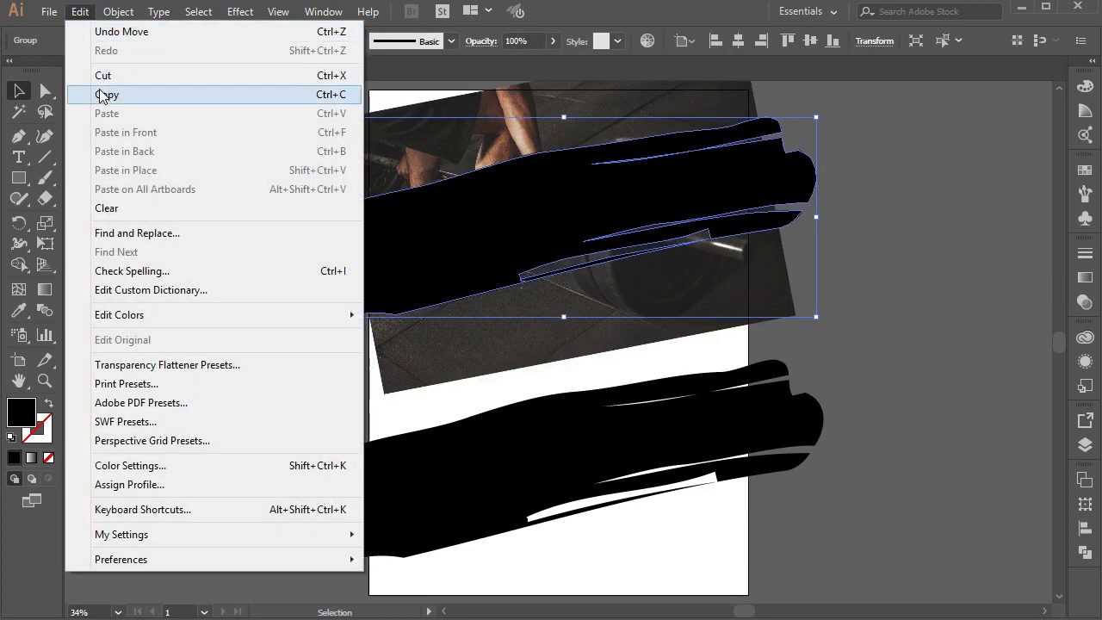
pyautogui.click(109, 94)
pyautogui.click(79, 11)
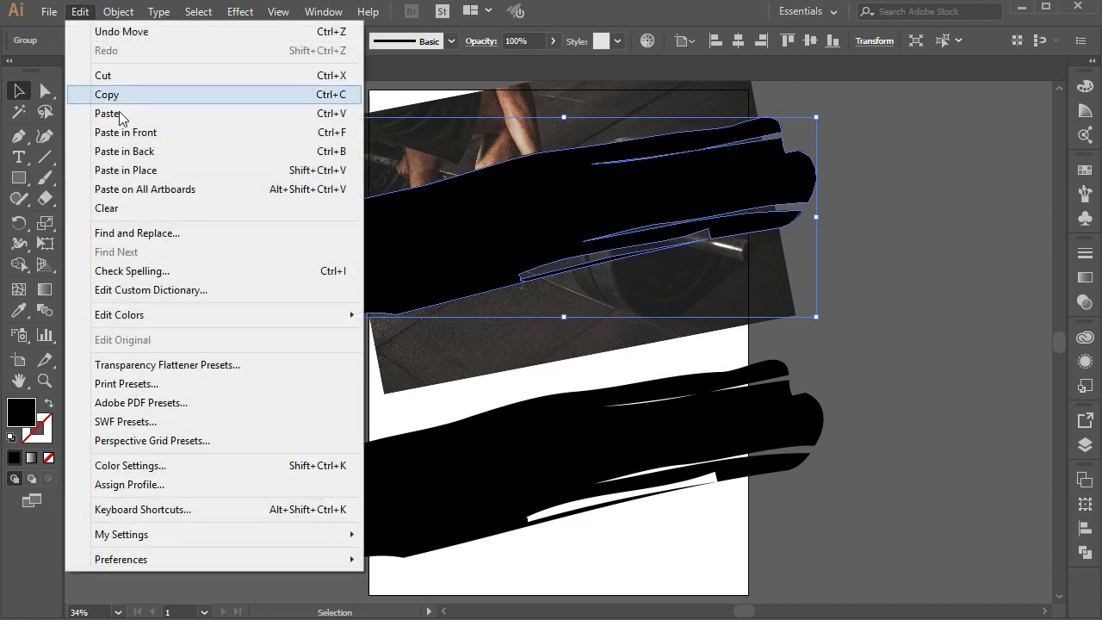
pyautogui.click(129, 170)
# Select all three brush groups in Layers, ungroup them, and deselect.
pyautogui.click(1084, 444)
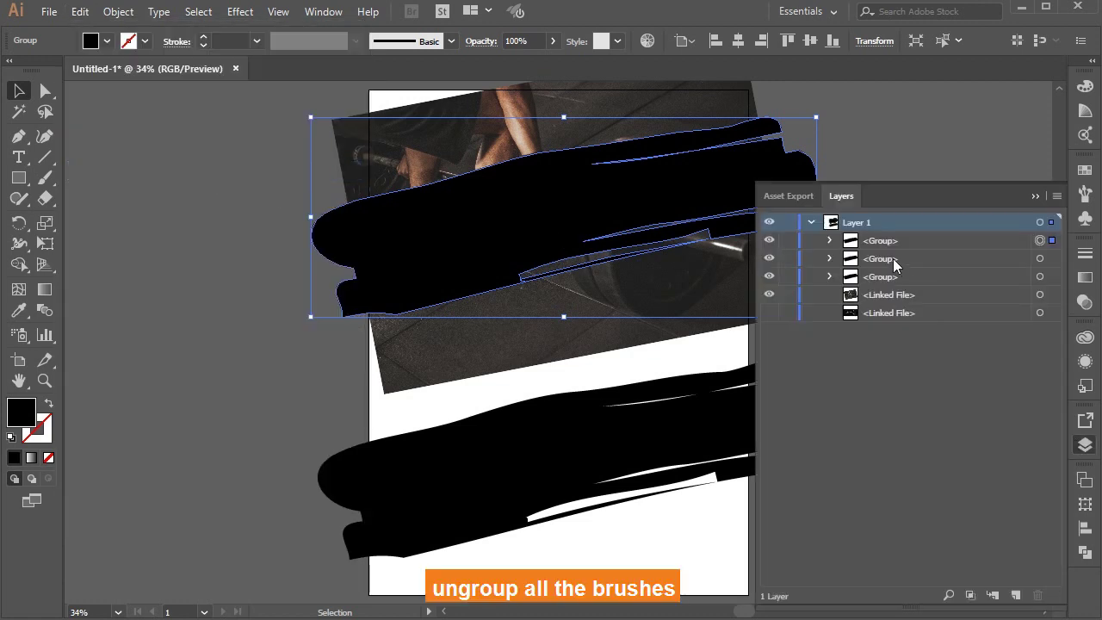
pyautogui.click(830, 240)
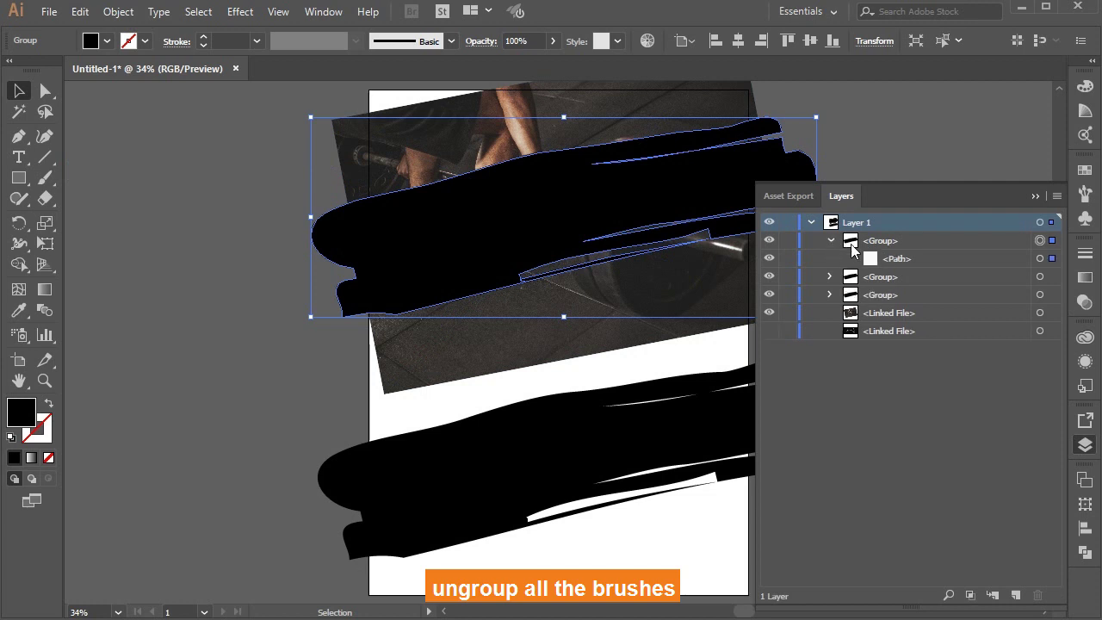
pyautogui.click(830, 240)
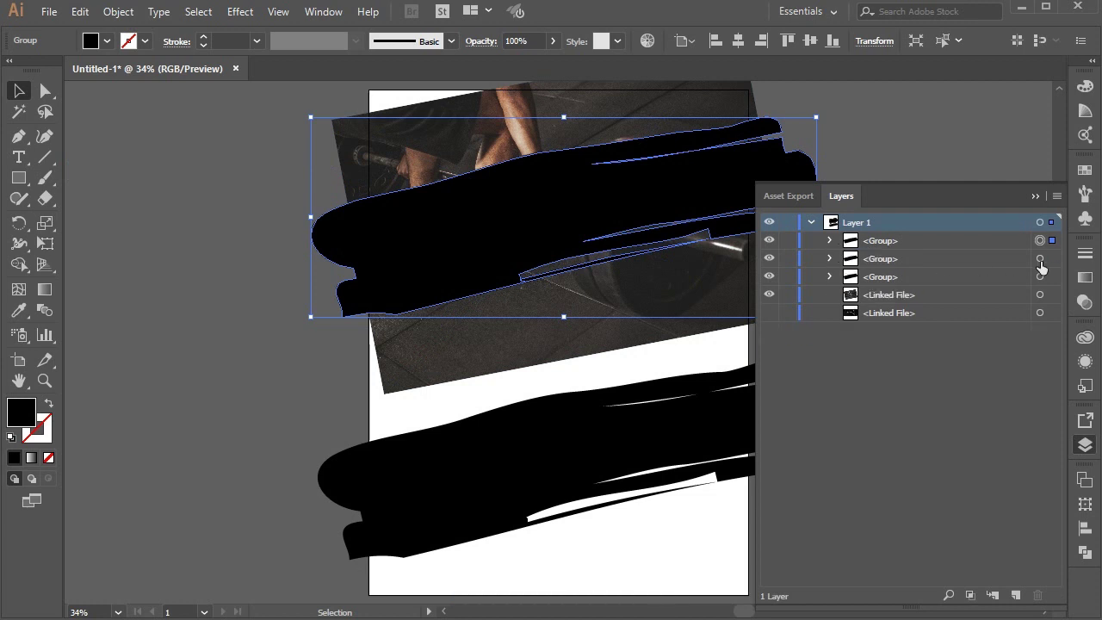
pyautogui.keyDown('shift'); pyautogui.click(1040, 258); pyautogui.keyUp('shift')
pyautogui.rightClick(525, 216)
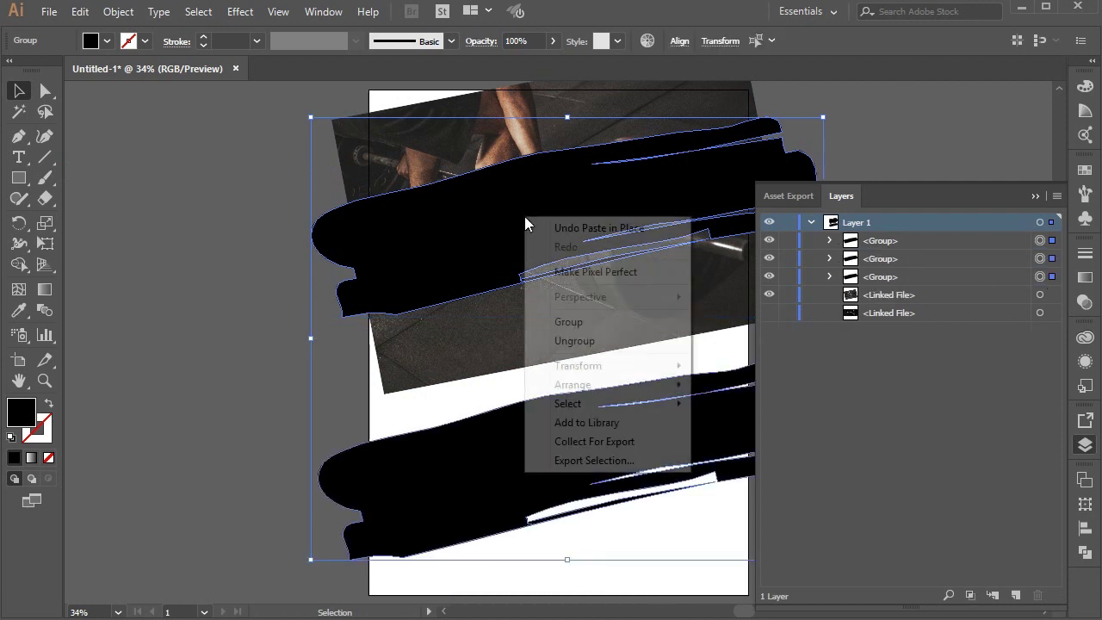
pyautogui.click(578, 338)
pyautogui.hotkey('ctrl', 'shift', 'a')
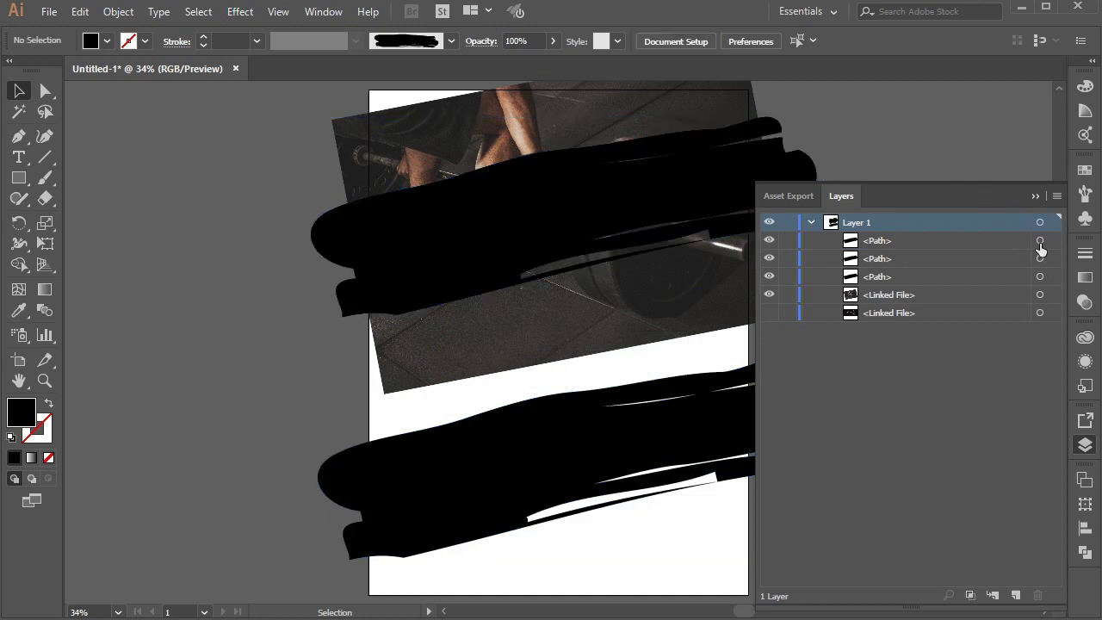
# Select the top brush path plus the barbell photo and apply Make Clipping Mask.
pyautogui.click(1040, 258)
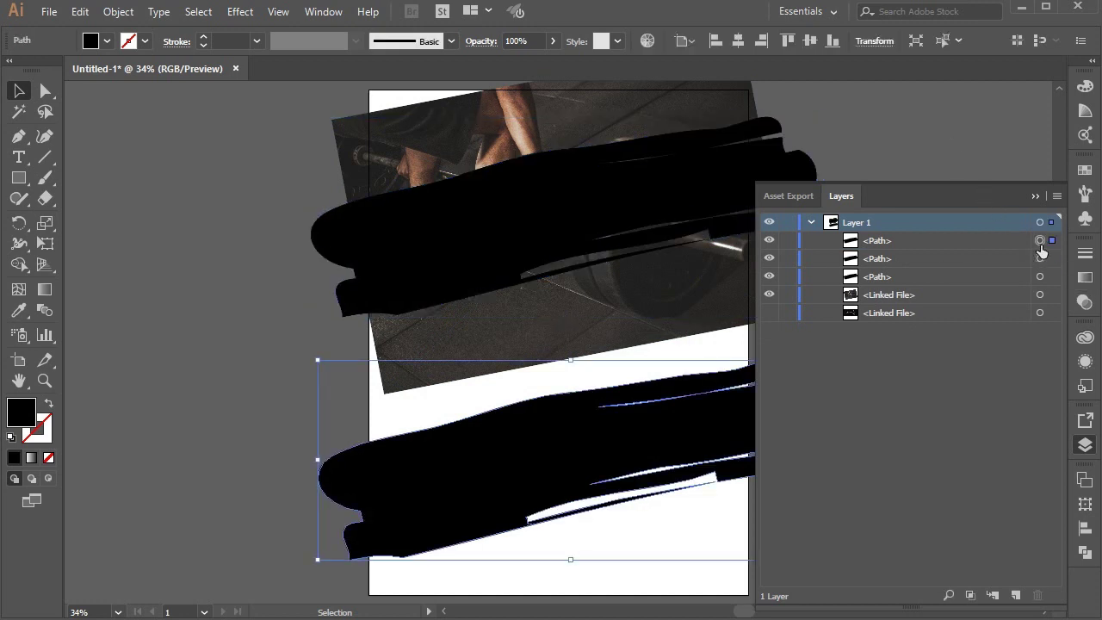
pyautogui.click(1040, 277)
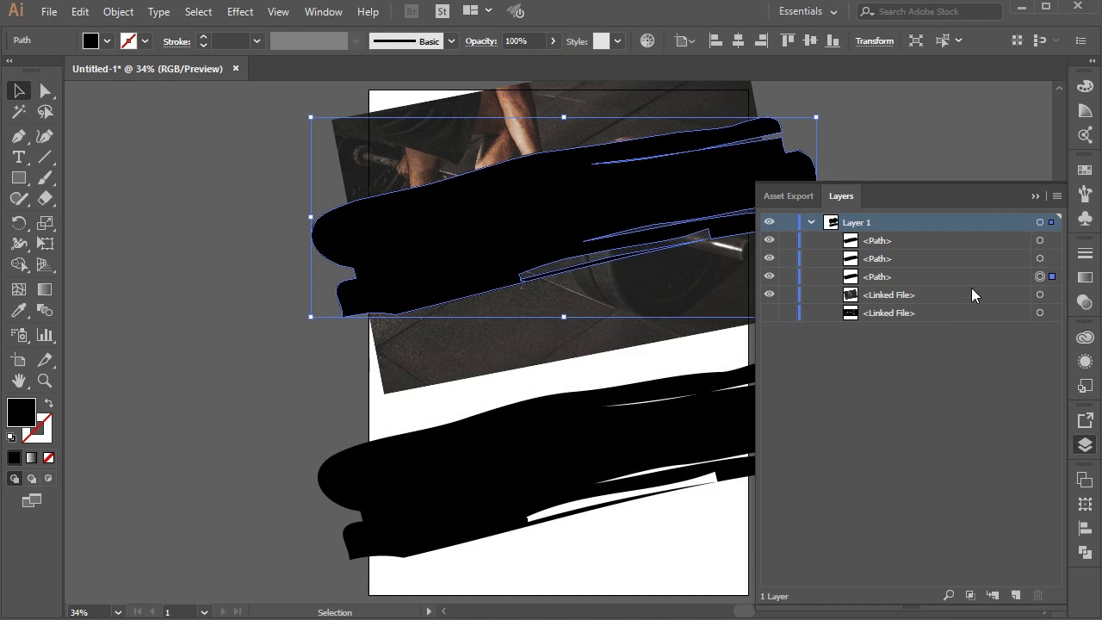
pyautogui.click(1040, 241)
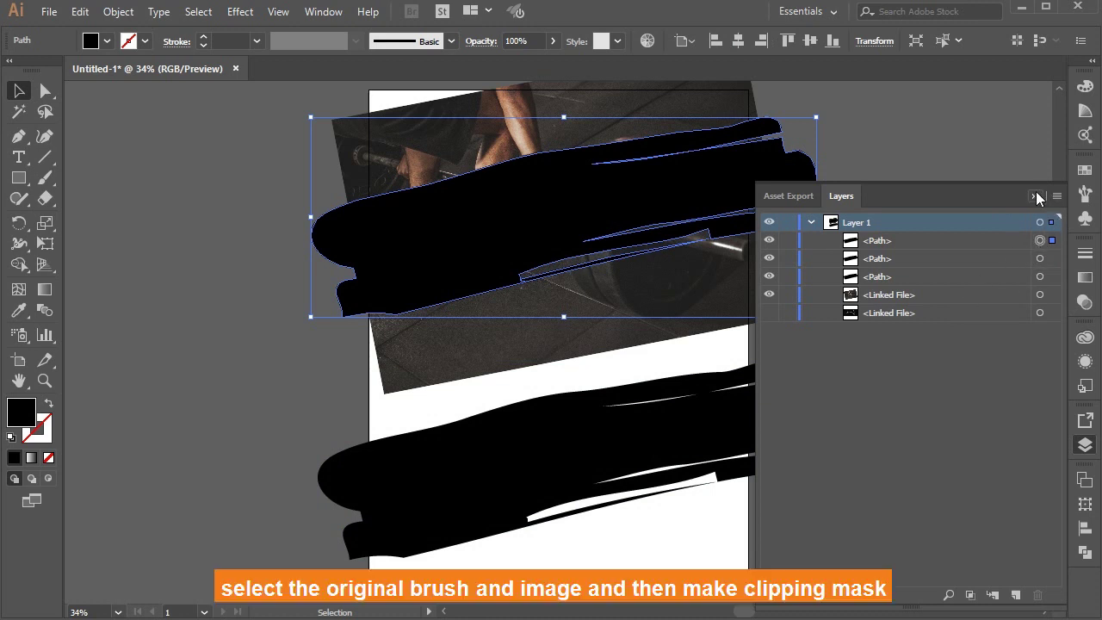
pyautogui.click(1036, 196)
pyautogui.keyDown('shift'); pyautogui.click(447, 148); pyautogui.keyUp('shift')
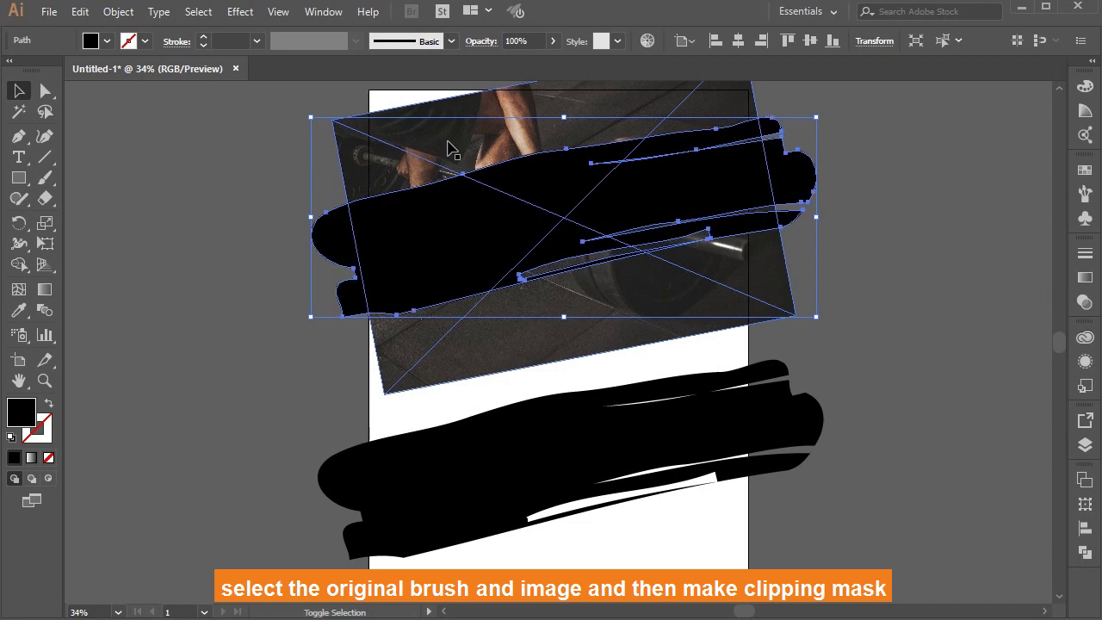
pyautogui.keyDown('shift'); pyautogui.click(448, 148); pyautogui.keyUp('shift')
pyautogui.rightClick(447, 148)
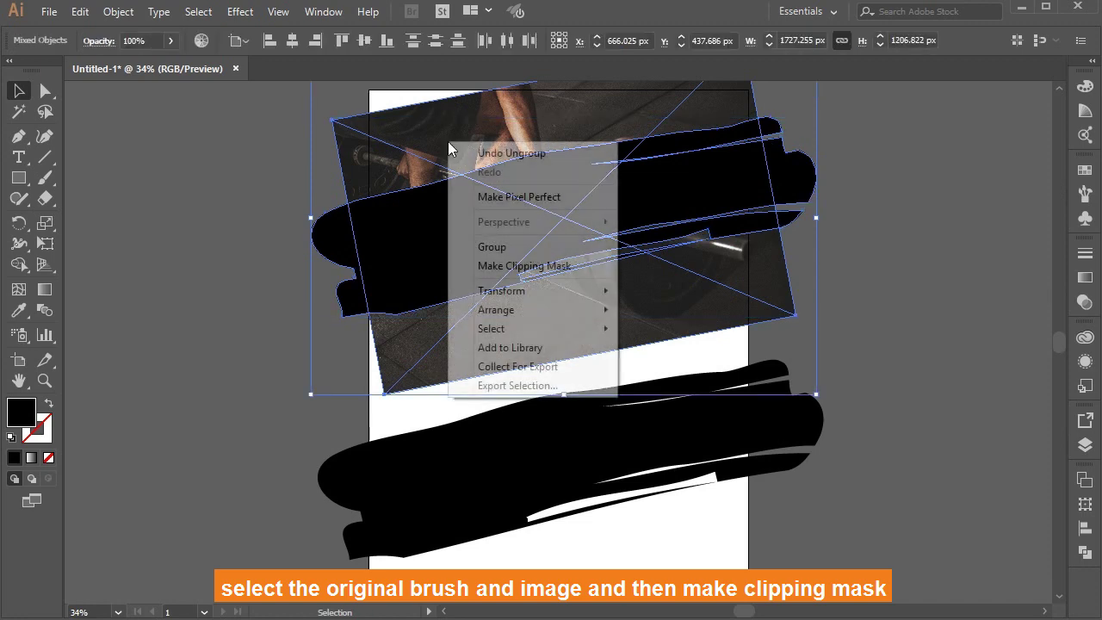
pyautogui.click(510, 269)
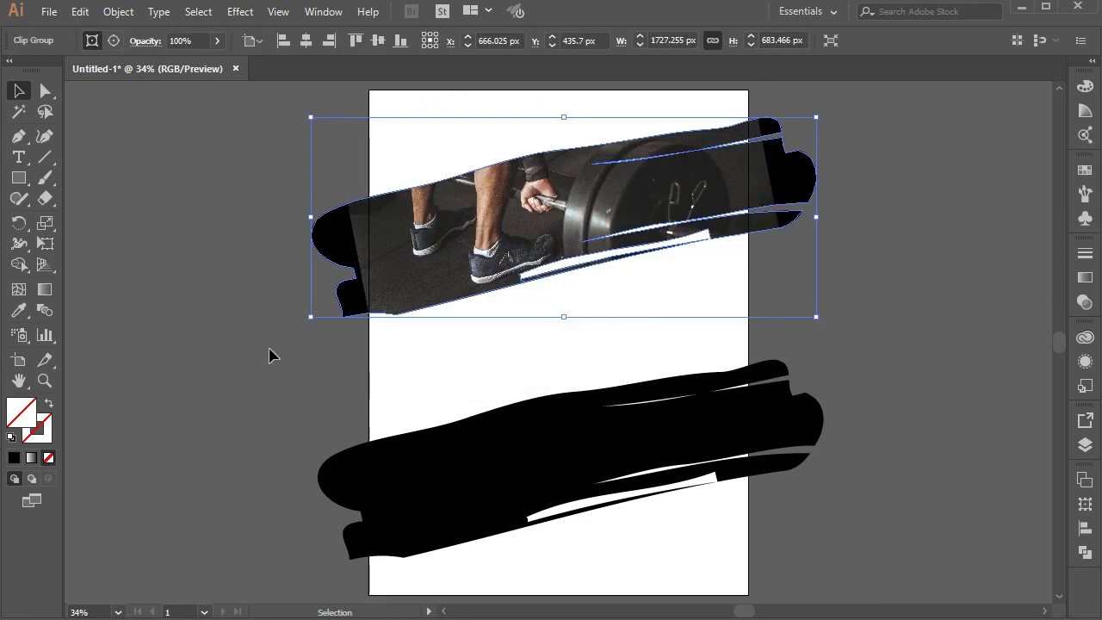
pyautogui.click(266, 354)
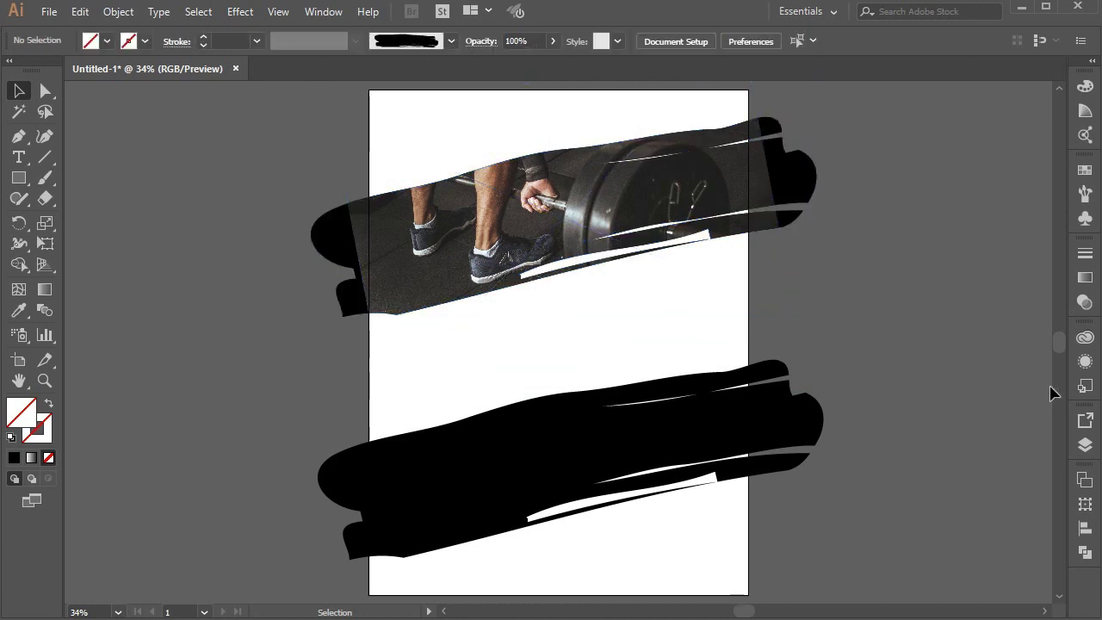
# Move the Clip Group just under the top path in Layers and unhide the boxer photo.
pyautogui.click(1085, 444)
pyautogui.moveTo(891, 242)
pyautogui.mouseDown()
pyautogui.moveTo(880, 271)
pyautogui.moveTo(894, 232)
pyautogui.mouseUp()
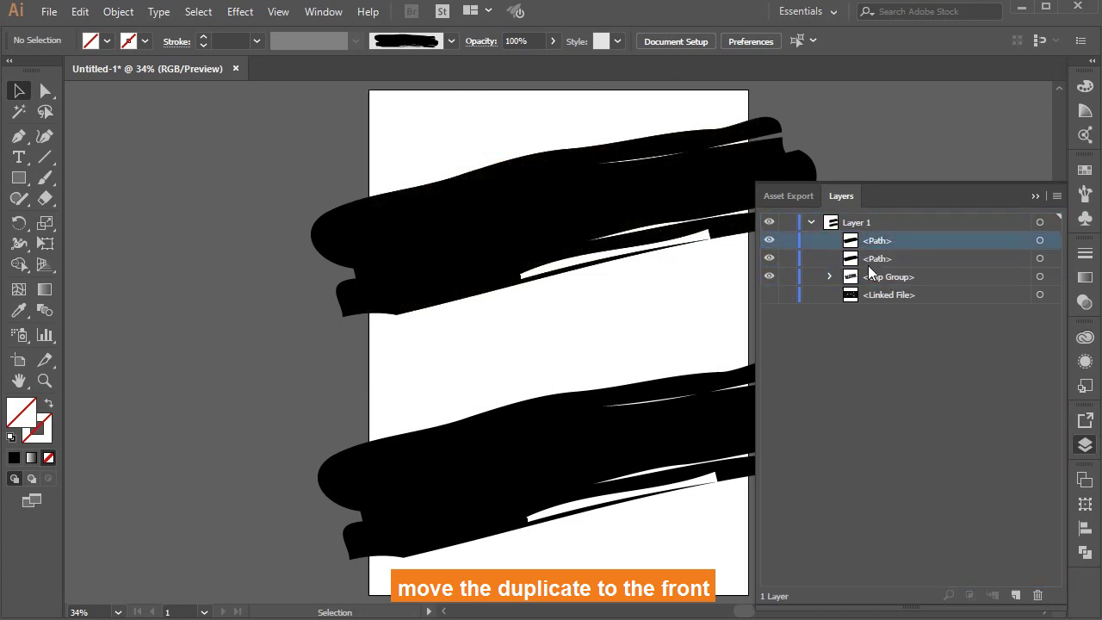
pyautogui.moveTo(879, 276); pyautogui.dragTo(888, 257)
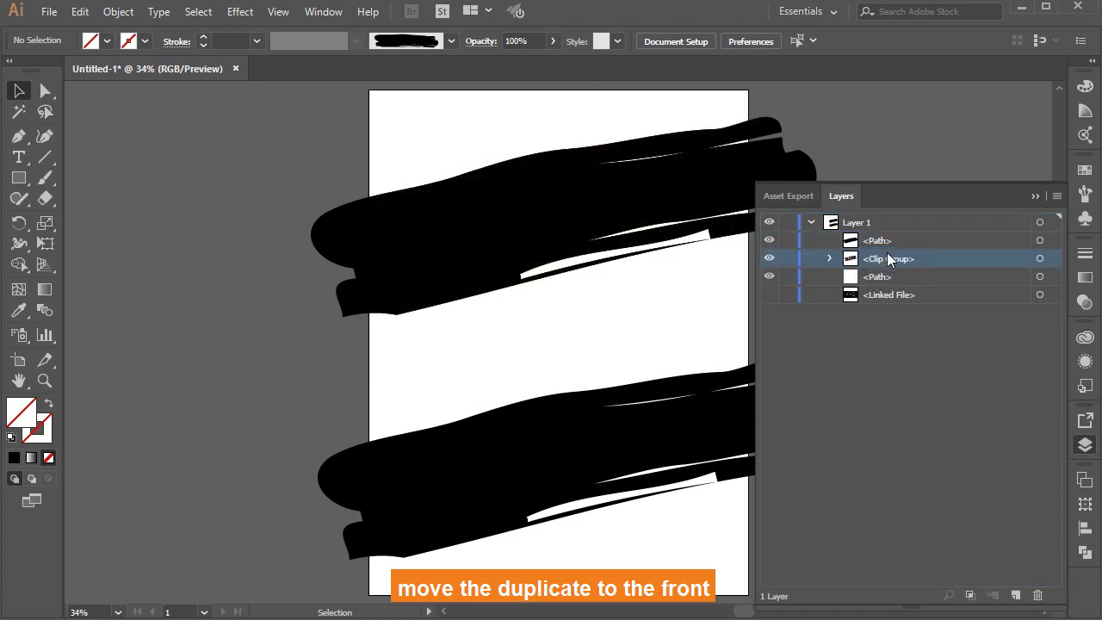
pyautogui.click(1040, 276)
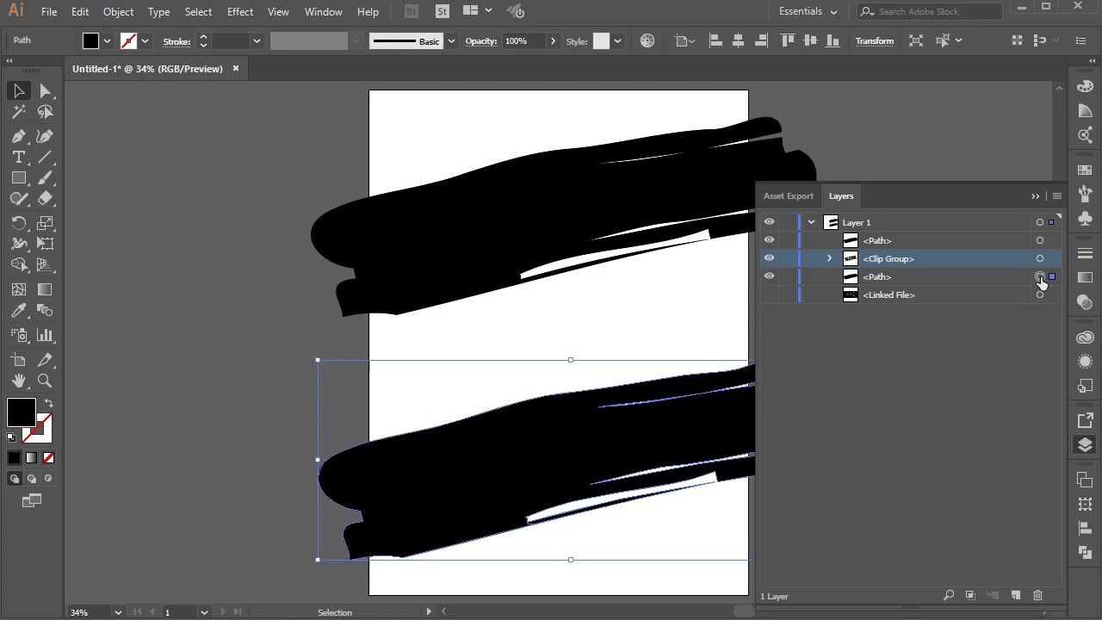
pyautogui.click(769, 295)
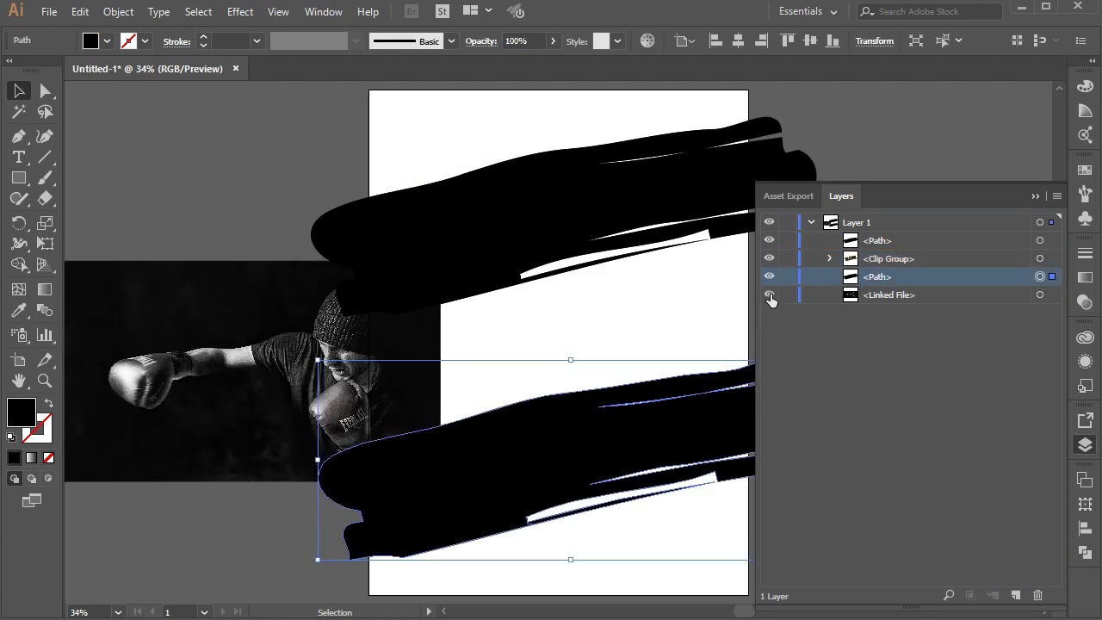
# Move the boxer photo onto the lower band, rotate it counter-clockwise, nudge it right and down.
pyautogui.click(1036, 196)
pyautogui.click(223, 413)
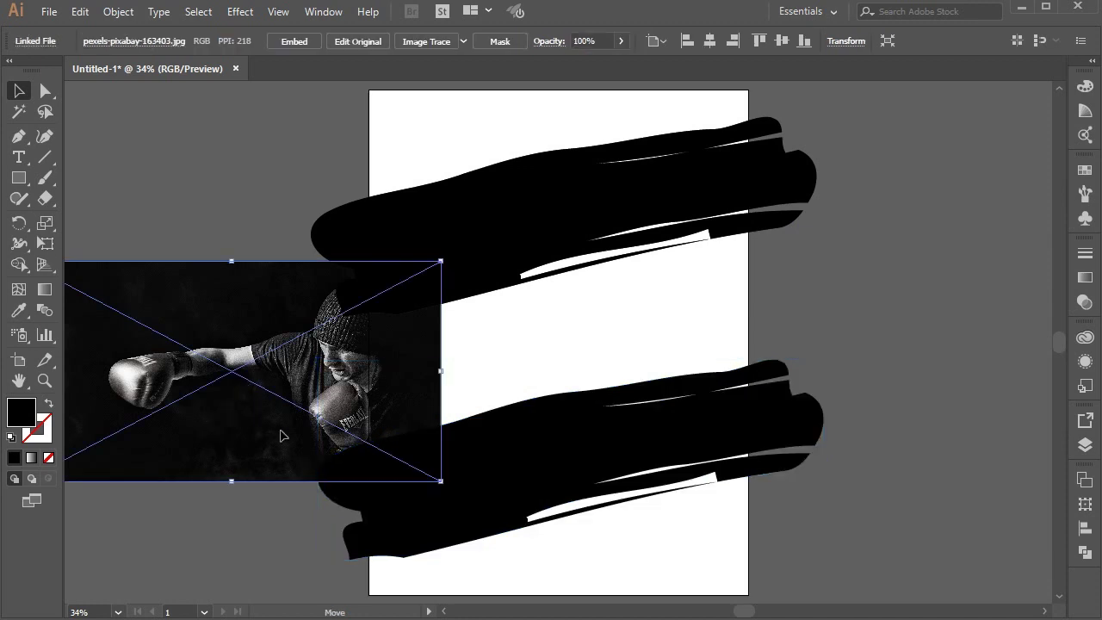
pyautogui.moveTo(281, 436); pyautogui.dragTo(602, 524)
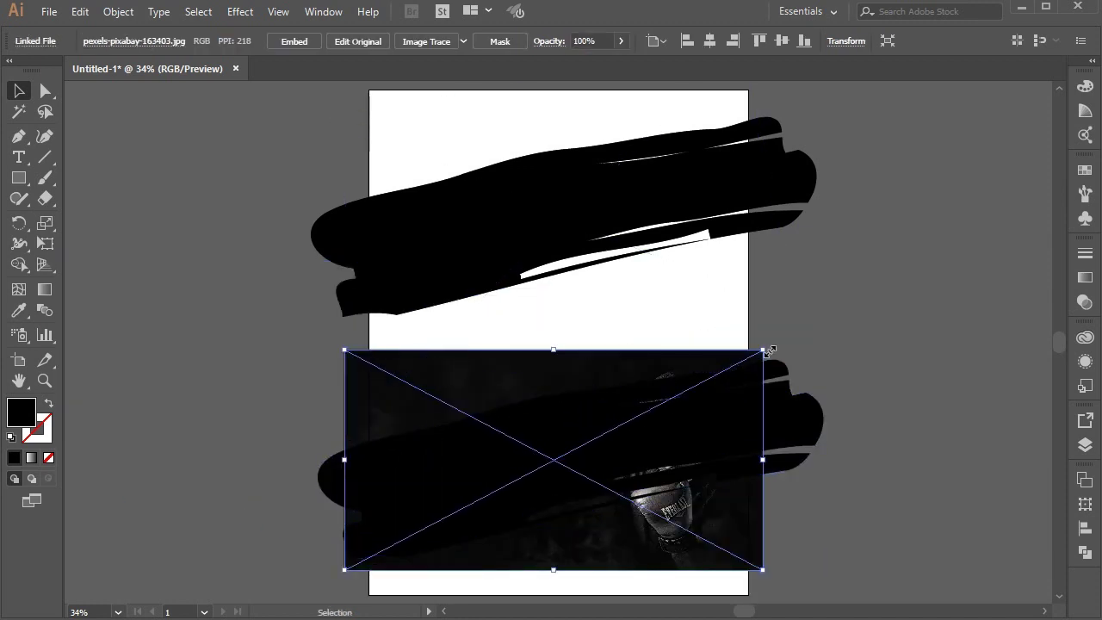
pyautogui.moveTo(770, 351); pyautogui.dragTo(767, 323)
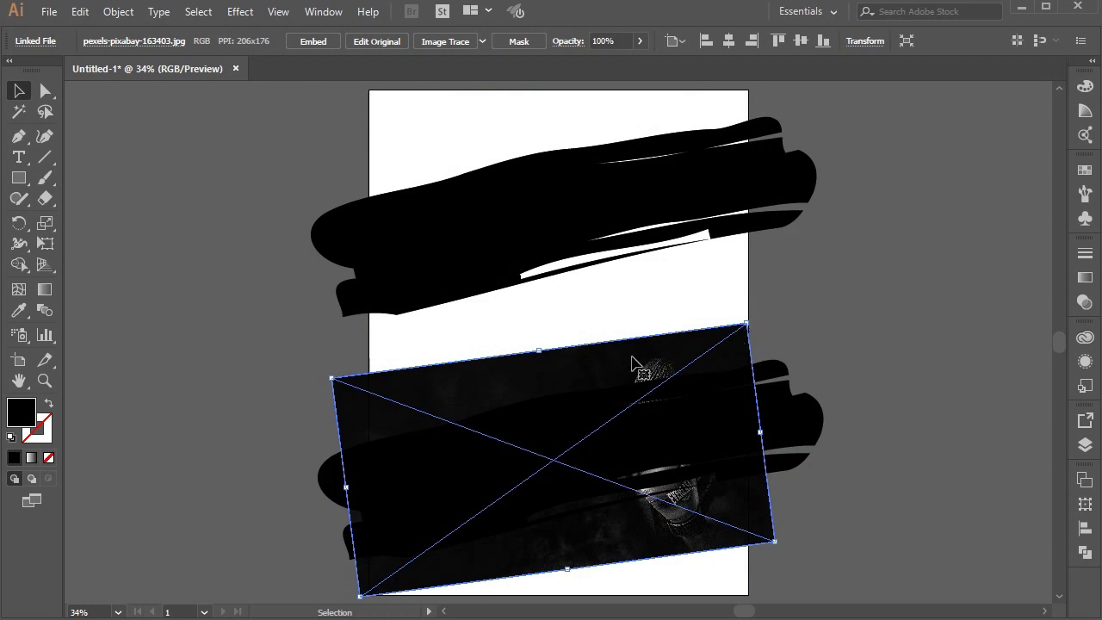
pyautogui.press('Right')
pyautogui.press('Right')
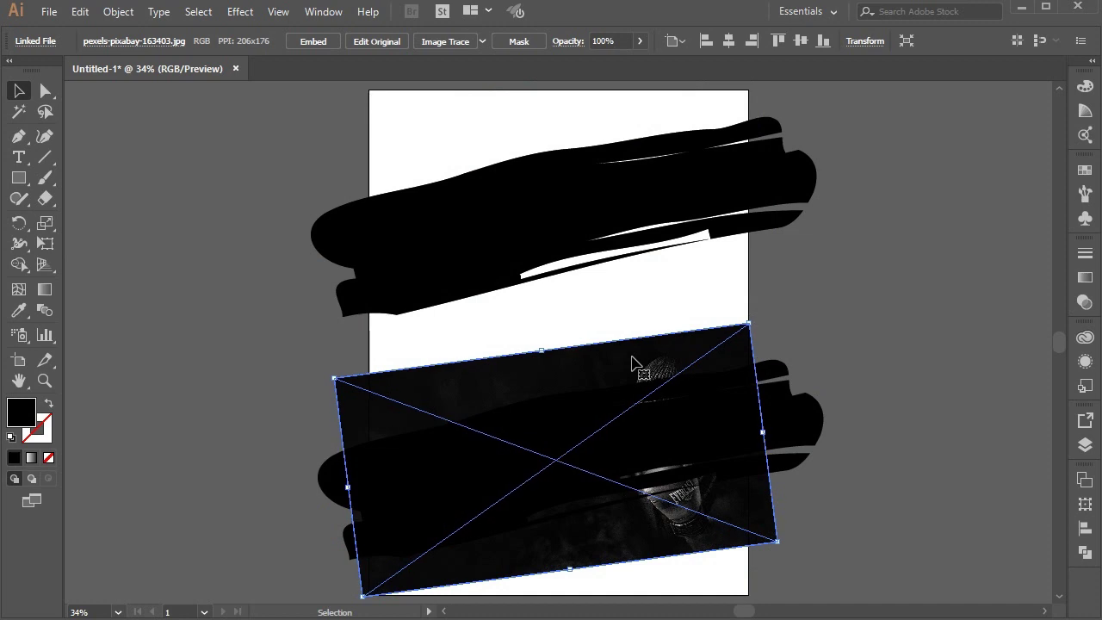
pyautogui.press('Right')
pyautogui.press('Right')
pyautogui.press('Down')
pyautogui.press('Down')
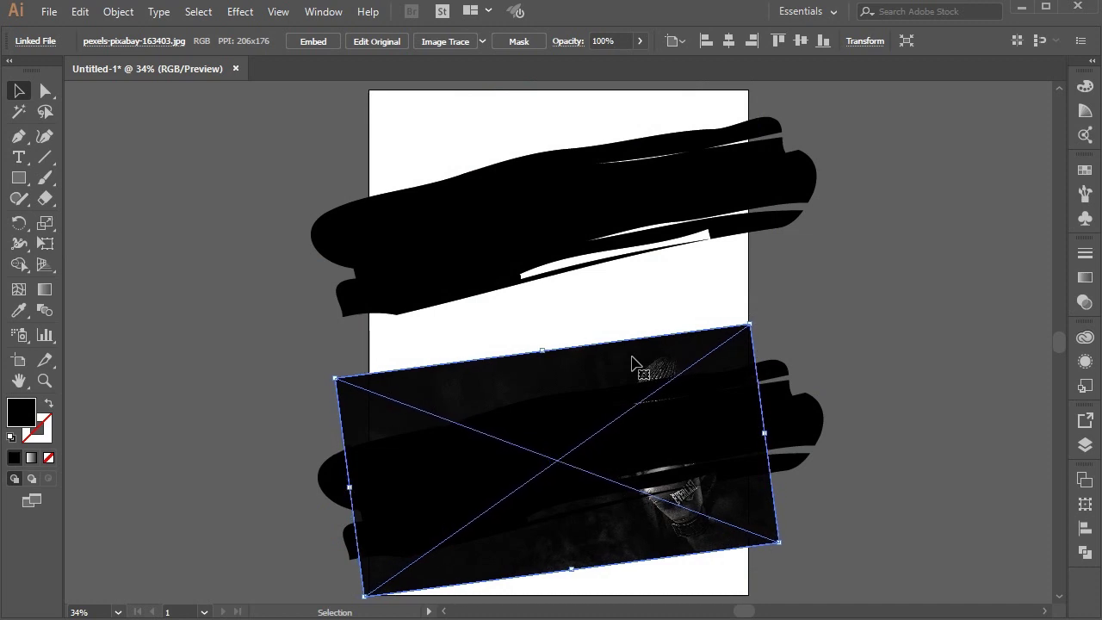
pyautogui.press('Down')
pyautogui.press('Down')
pyautogui.press('Down')
pyautogui.press('Down')
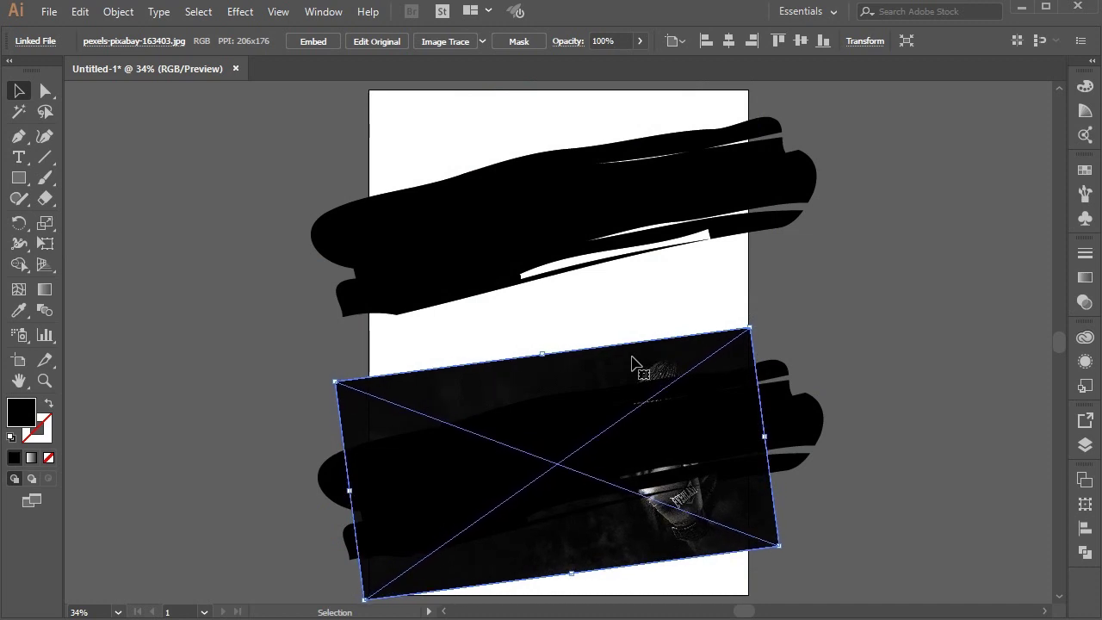
pyautogui.press('Down')
pyautogui.click(1083, 446)
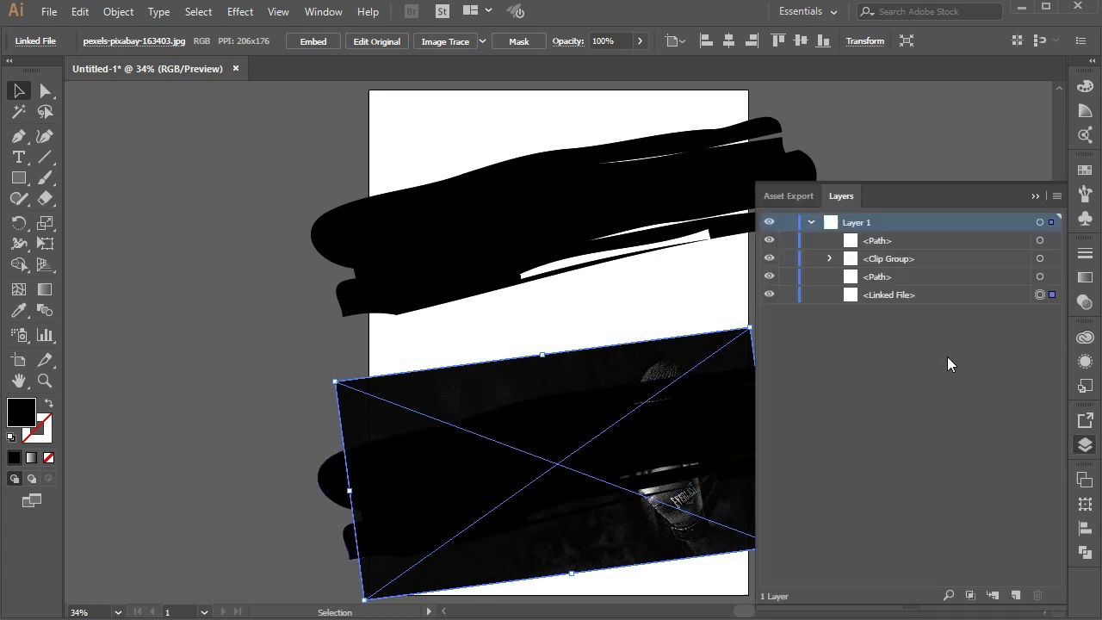
# Duplicate the lower brush-stroke path, then select the original path with the gym photo.
pyautogui.click(1040, 278)
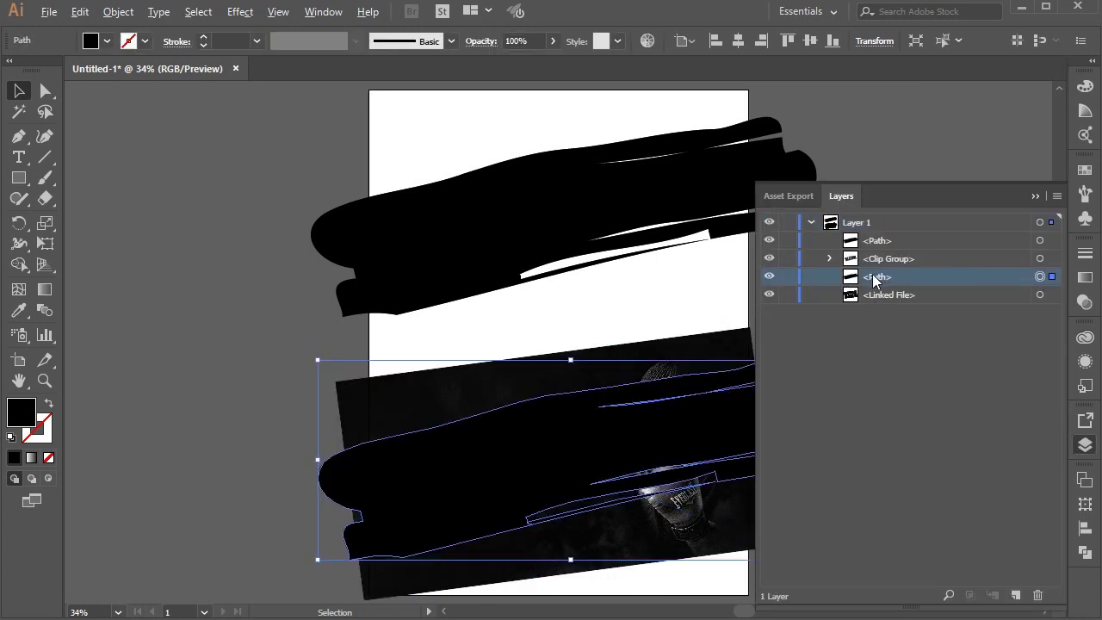
pyautogui.moveTo(875, 276); pyautogui.dragTo(878, 305)
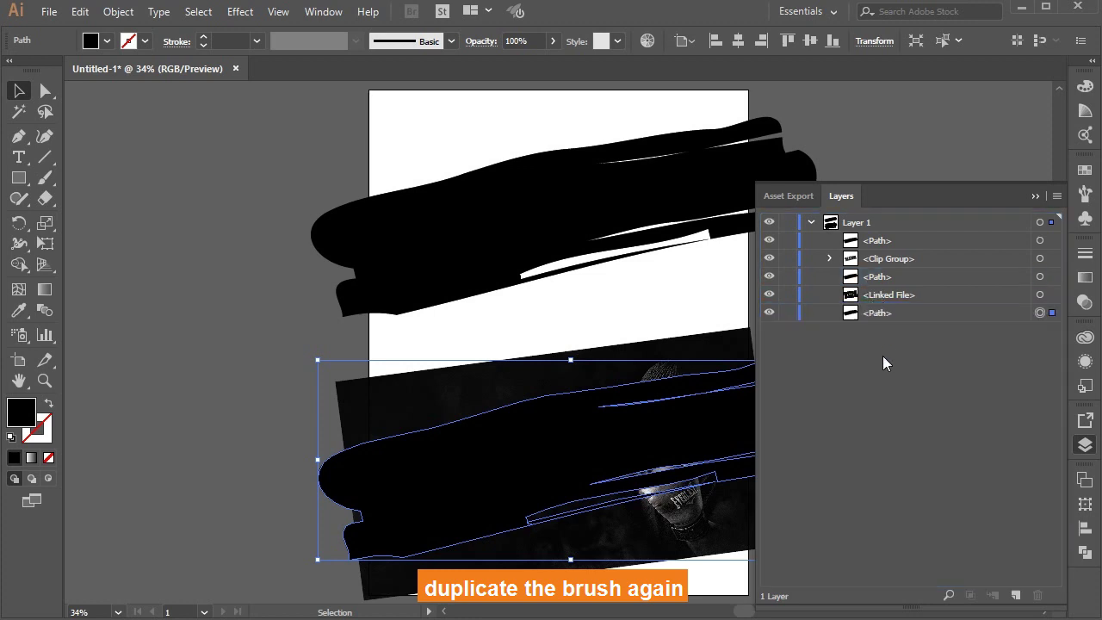
pyautogui.click(1040, 277)
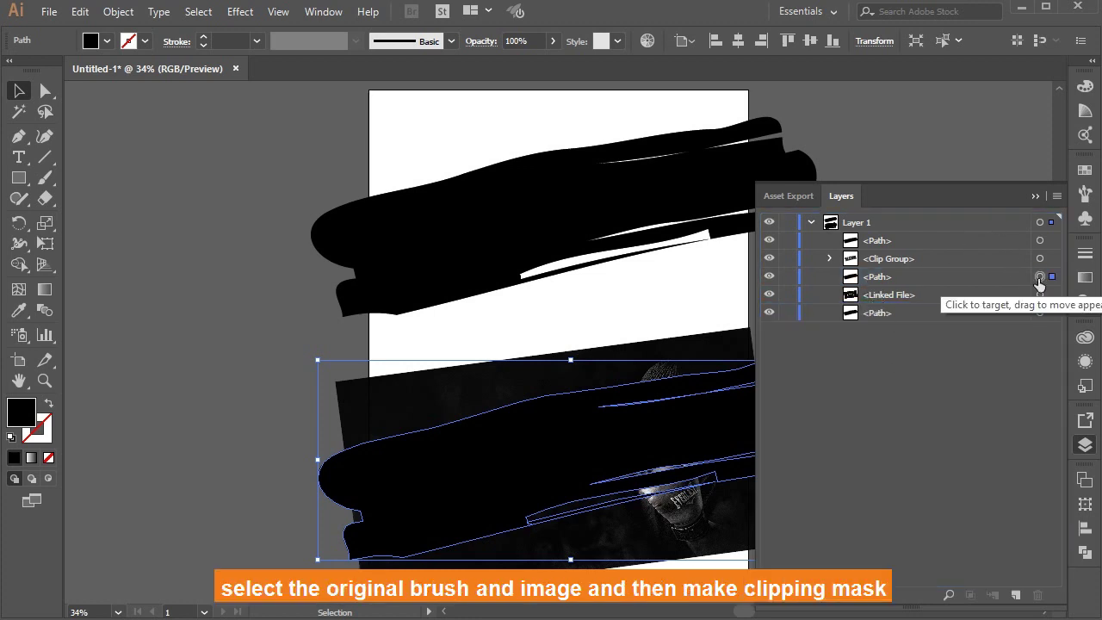
pyautogui.keyDown('shift'); pyautogui.click(1040, 294); pyautogui.keyUp('shift')
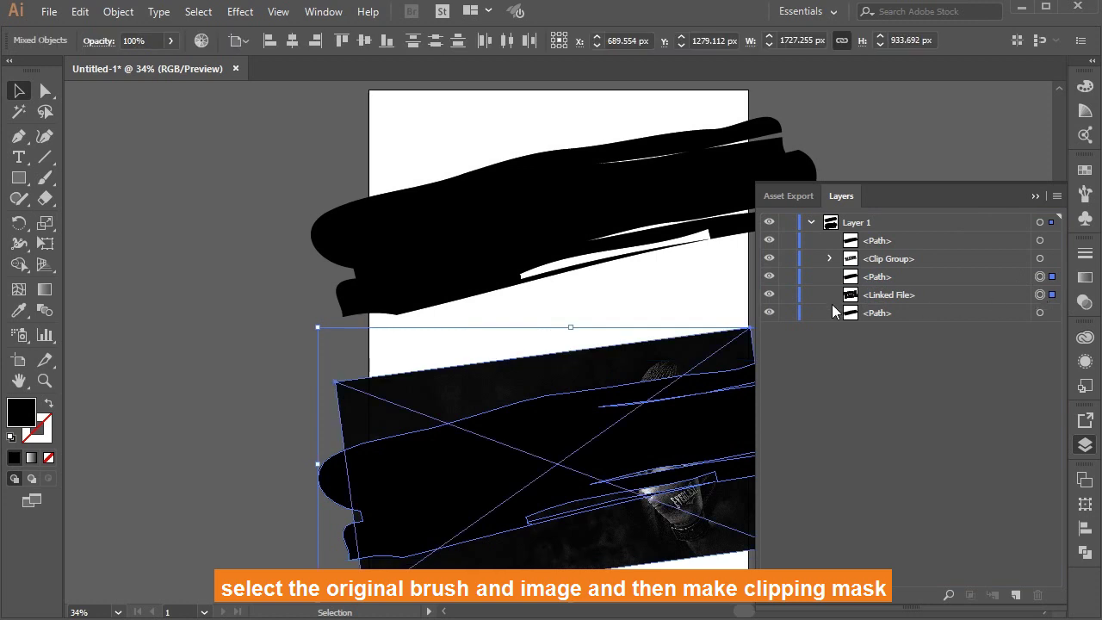
# Clip the boxer photo inside the original stroke and move the clip group below the black copy.
pyautogui.click(1034, 196)
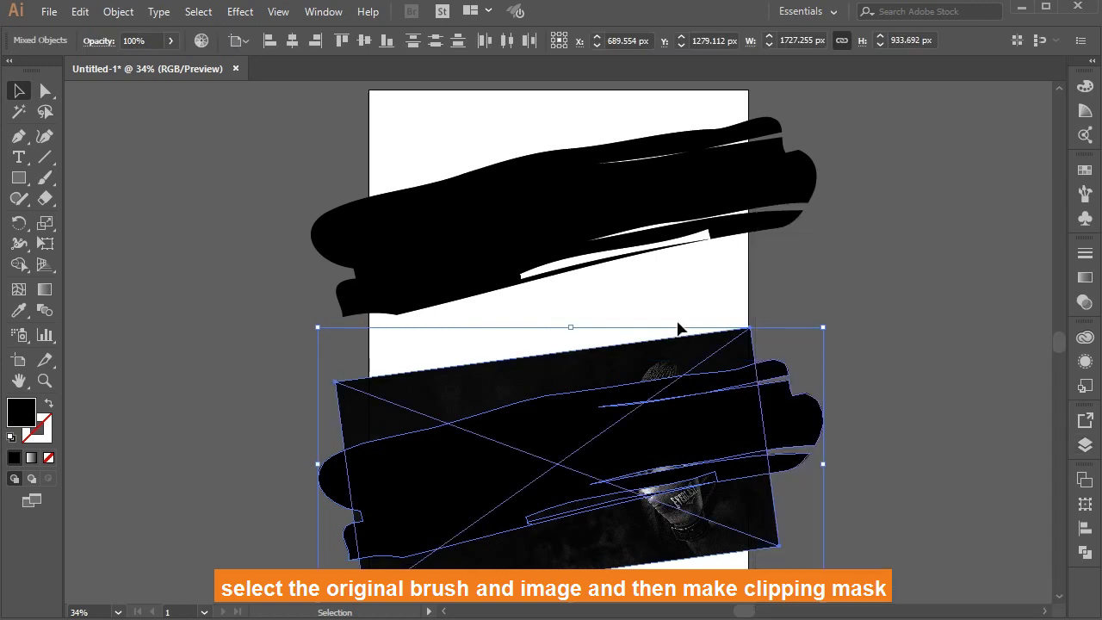
pyautogui.rightClick(540, 383)
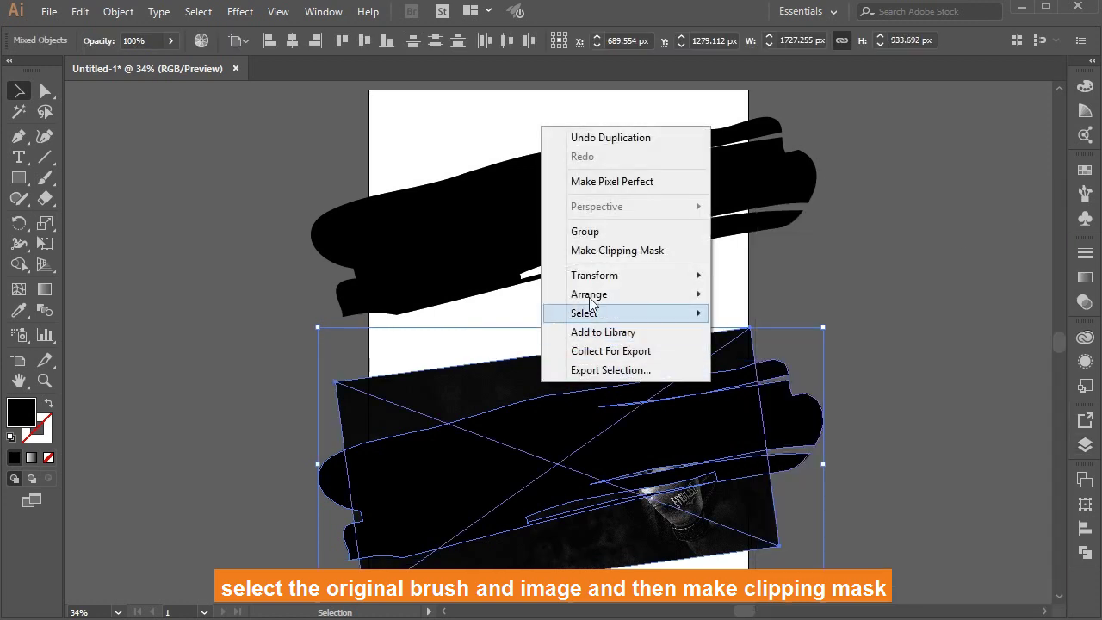
pyautogui.click(606, 251)
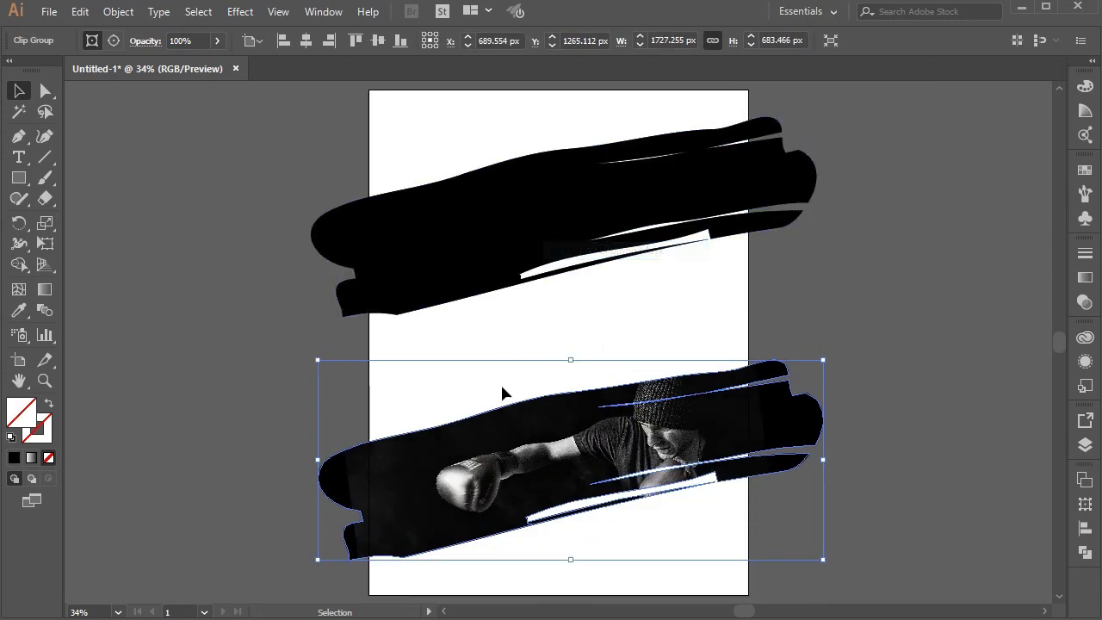
pyautogui.click(1085, 444)
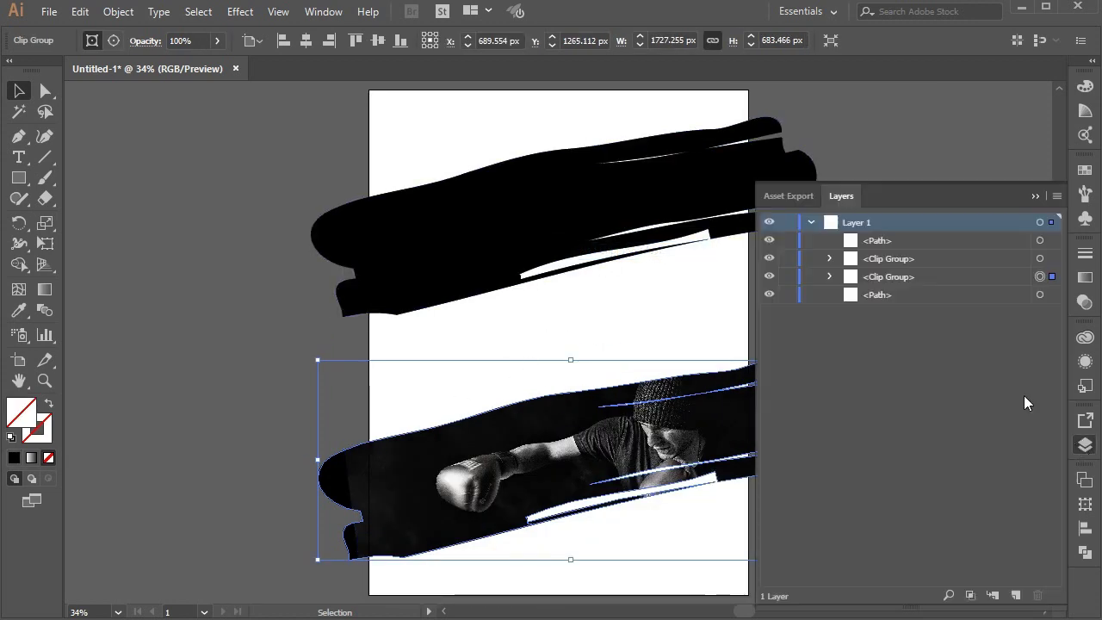
pyautogui.moveTo(888, 275); pyautogui.dragTo(889, 309)
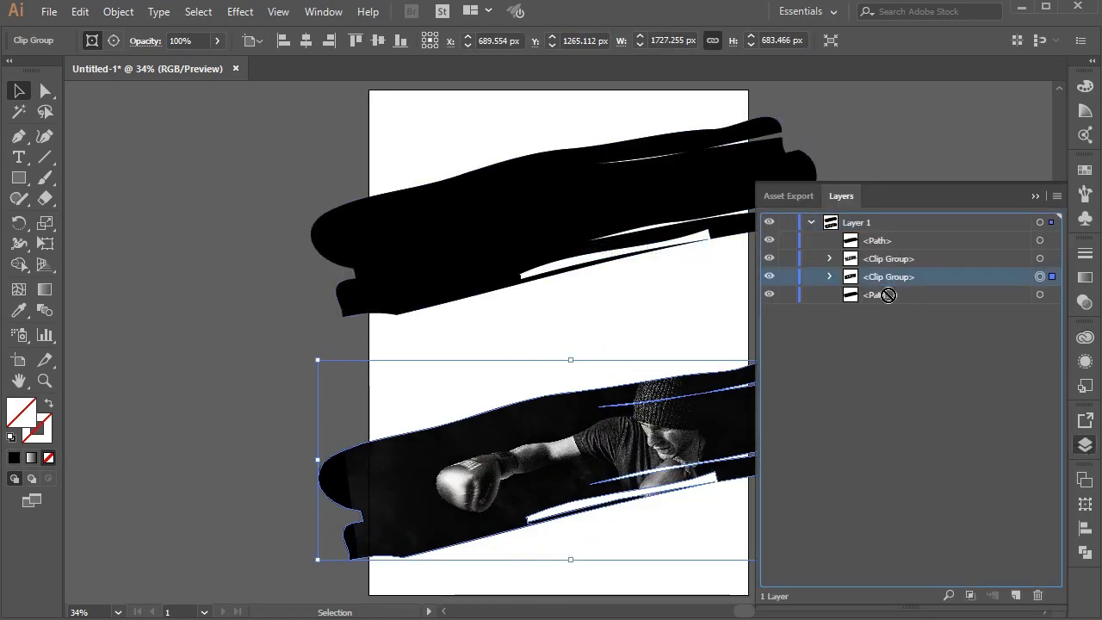
# Fill the upper brush stroke with vivid blue #124ffc.
pyautogui.click(1036, 196)
pyautogui.click(818, 287)
pyautogui.click(488, 248)
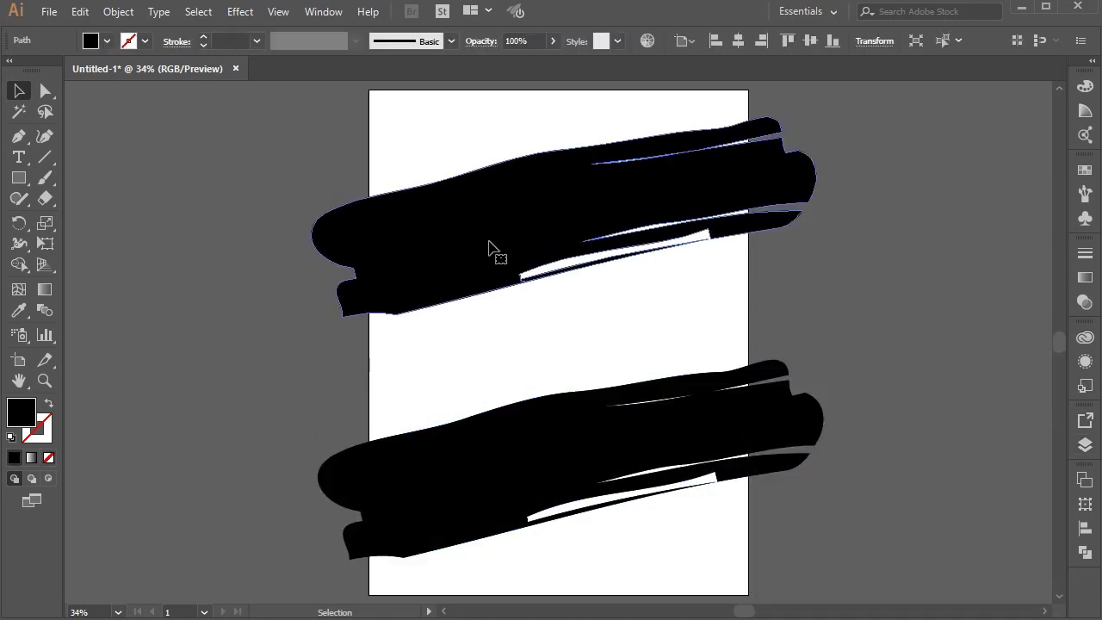
pyautogui.doubleClick(21, 417)
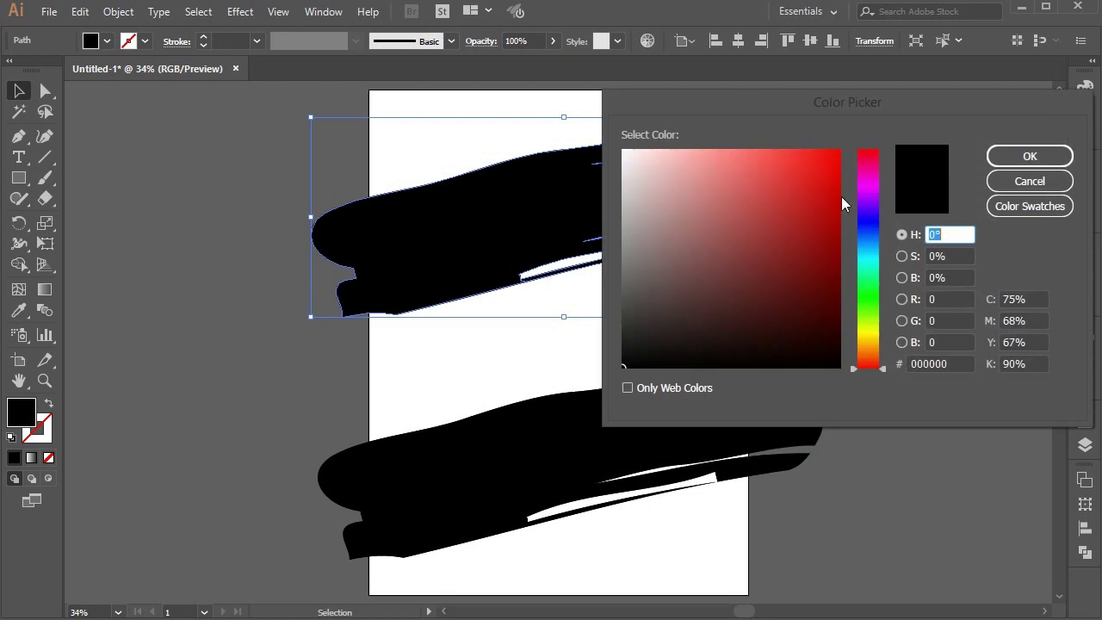
pyautogui.click(870, 232)
pyautogui.moveTo(827, 160)
pyautogui.mouseDown()
pyautogui.moveTo(814, 146)
pyautogui.moveTo(826, 151)
pyautogui.mouseUp()
pyautogui.click(997, 164)
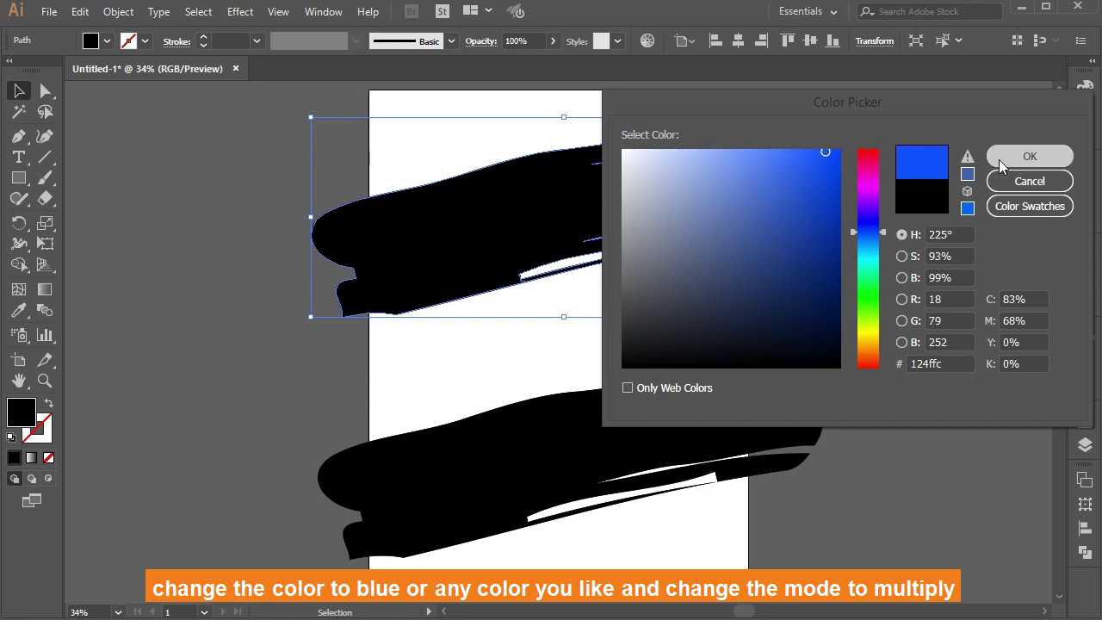
# Set the upper blue stroke's blending mode to Multiply.
pyautogui.click(465, 49)
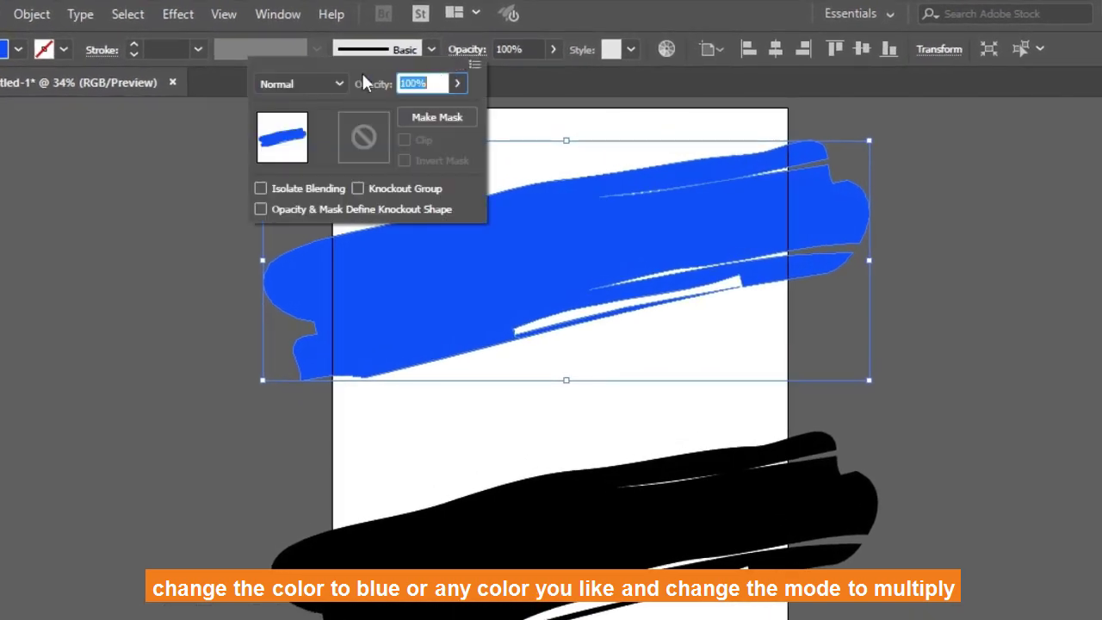
pyautogui.click(309, 83)
pyautogui.click(310, 151)
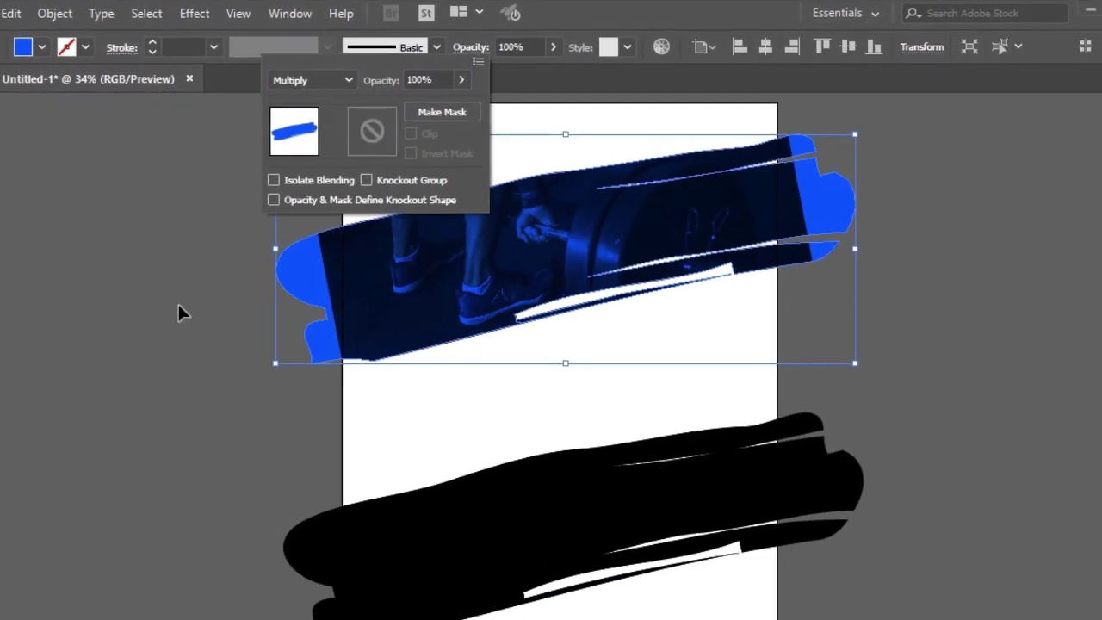
pyautogui.click(212, 284)
pyautogui.click(229, 277)
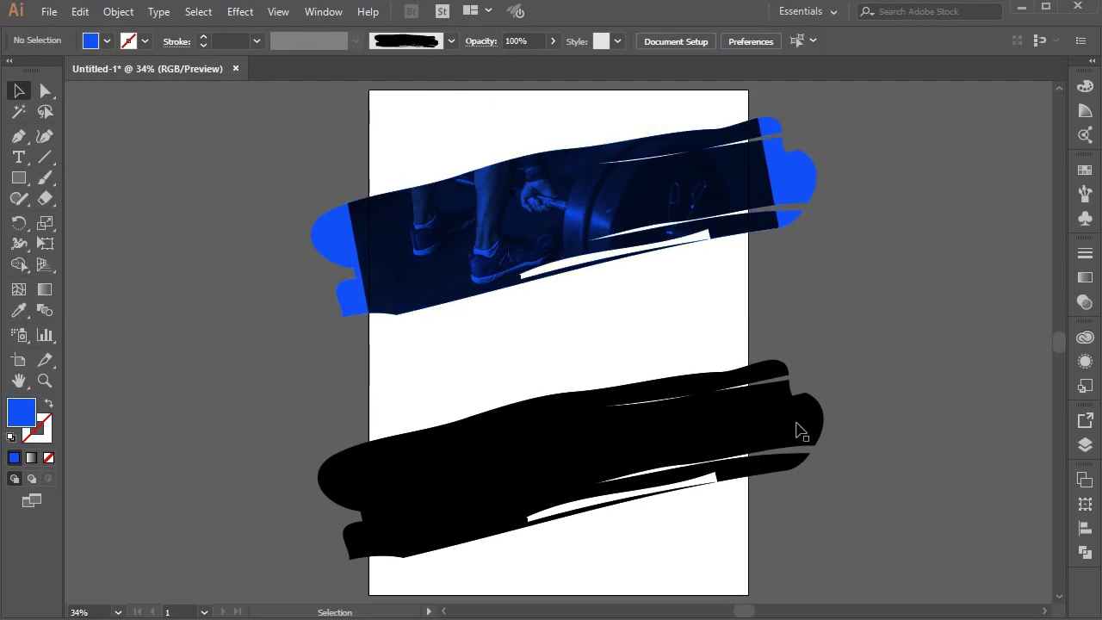
# Copy the blue Multiply appearance onto the lower brush stroke with the Eyedropper.
pyautogui.click(669, 423)
pyautogui.click(27, 311)
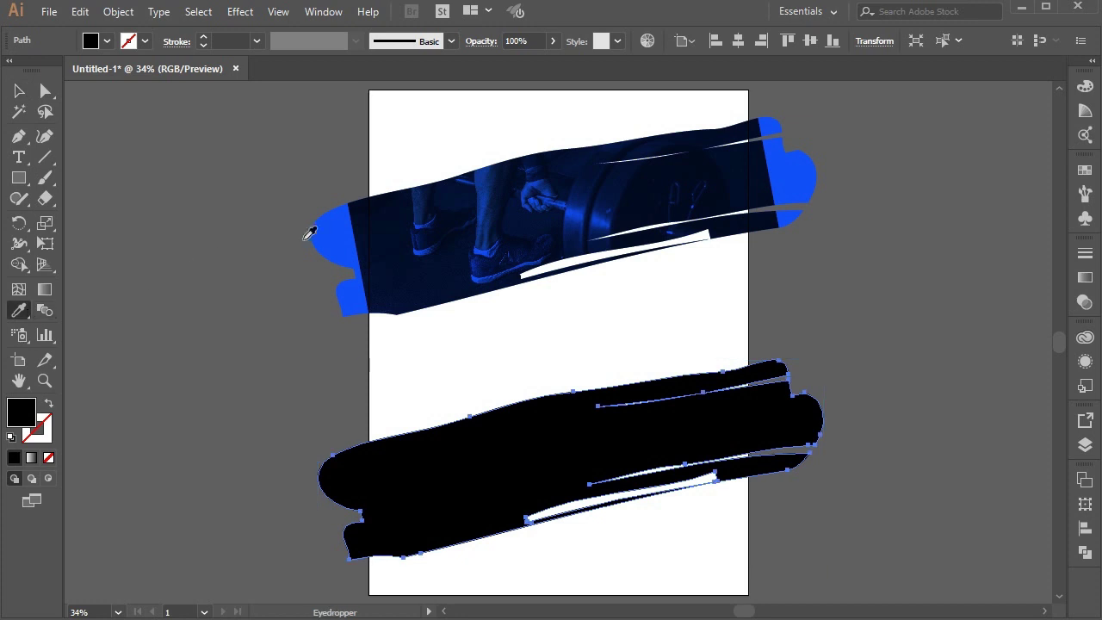
pyautogui.click(334, 233)
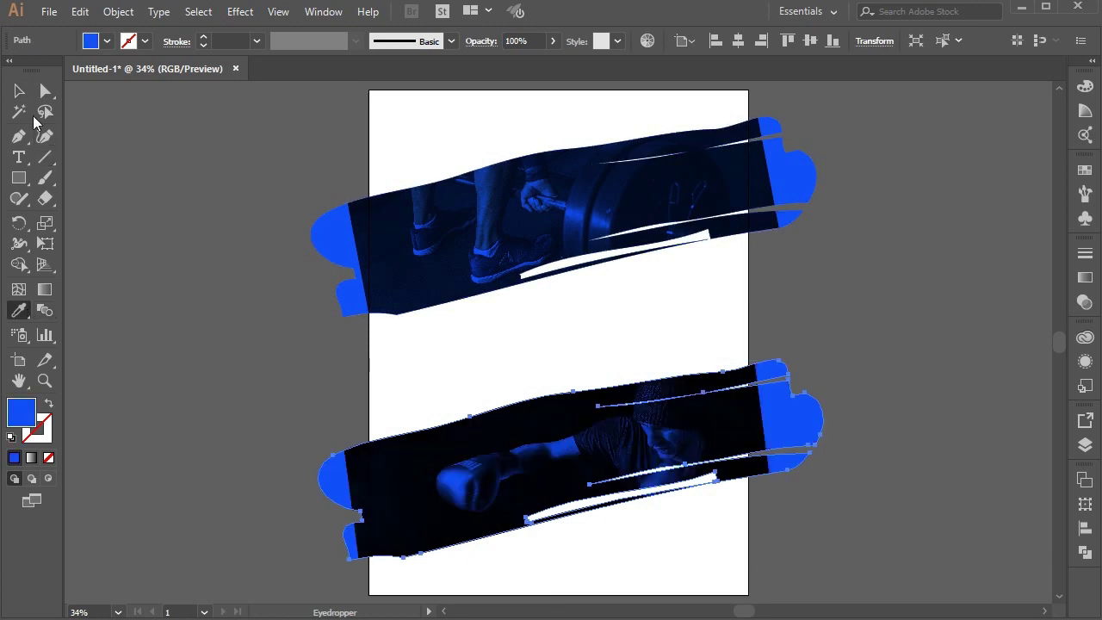
pyautogui.click(18, 90)
pyautogui.click(160, 217)
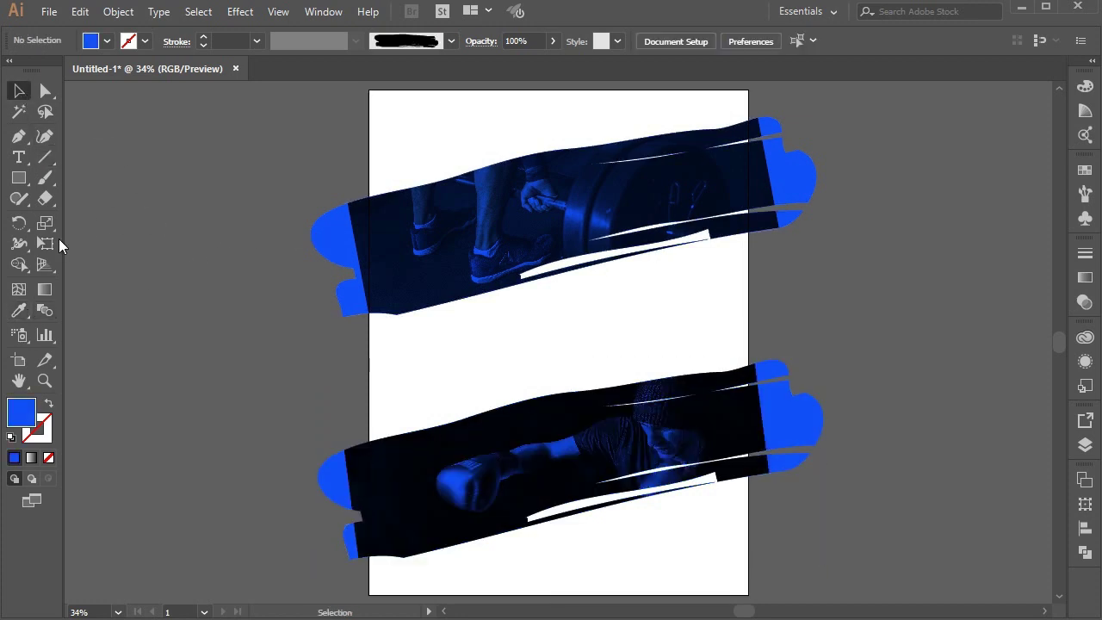
# Draw a rectangle covering the whole page and fill it pure black.
pyautogui.click(20, 179)
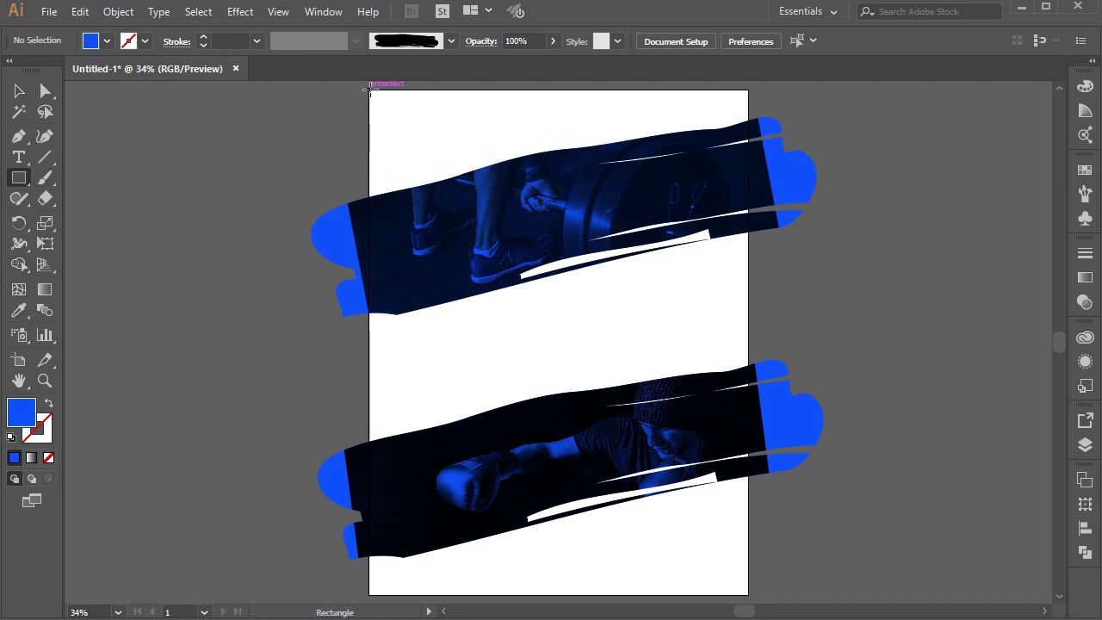
pyautogui.moveTo(369, 89); pyautogui.dragTo(748, 595)
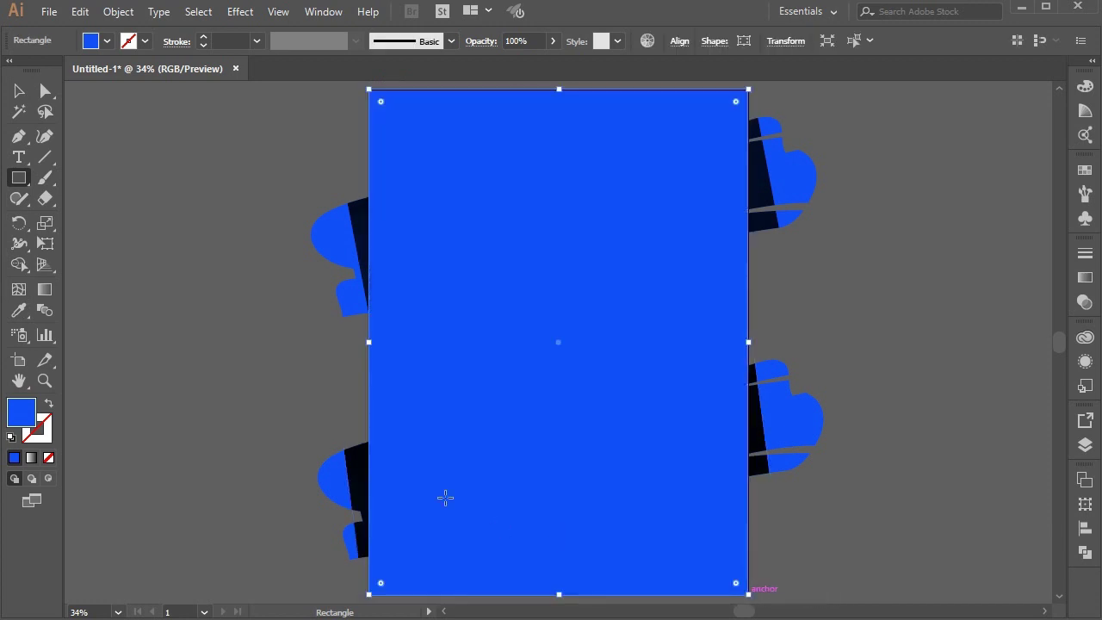
pyautogui.doubleClick(29, 414)
pyautogui.moveTo(629, 358); pyautogui.dragTo(613, 375)
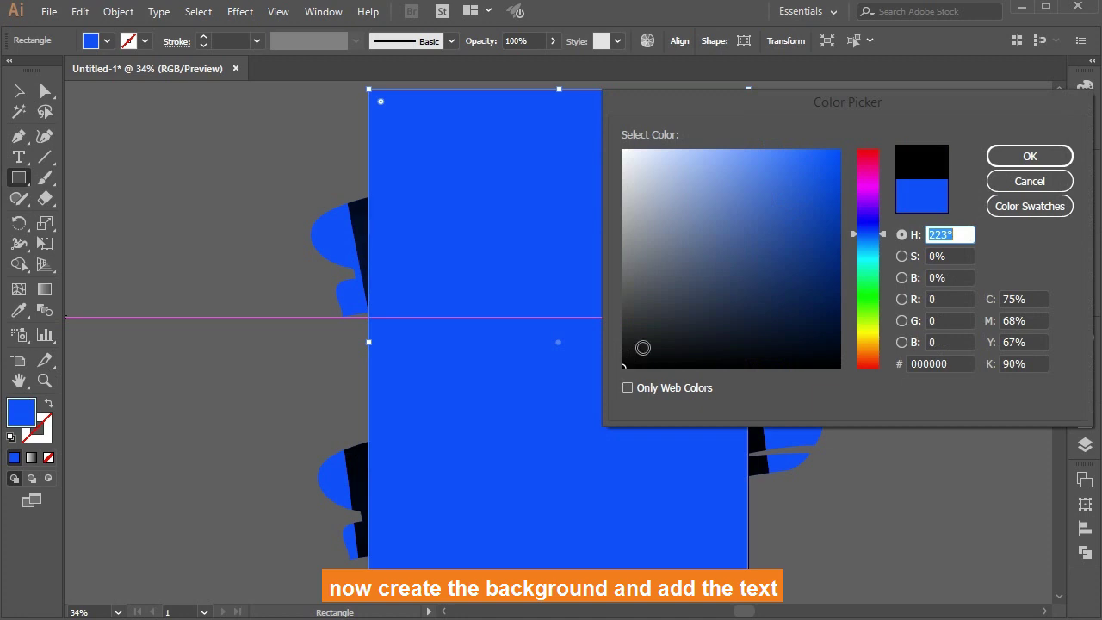
pyautogui.click(1045, 154)
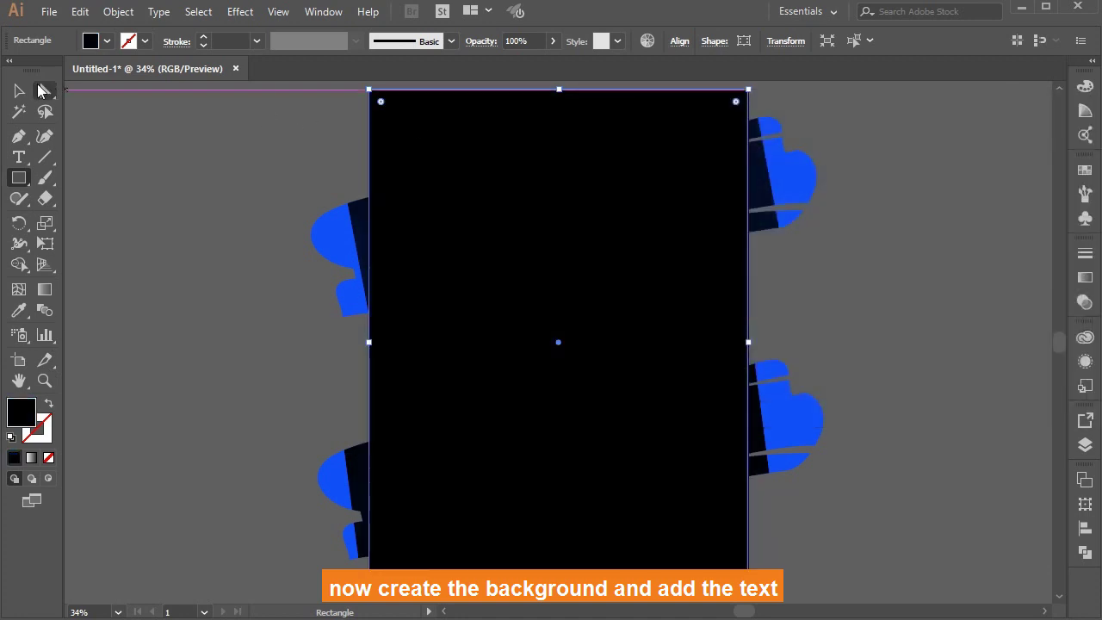
# Send the black rectangle to the back and lock the artwork in Layers.
pyautogui.press('v')
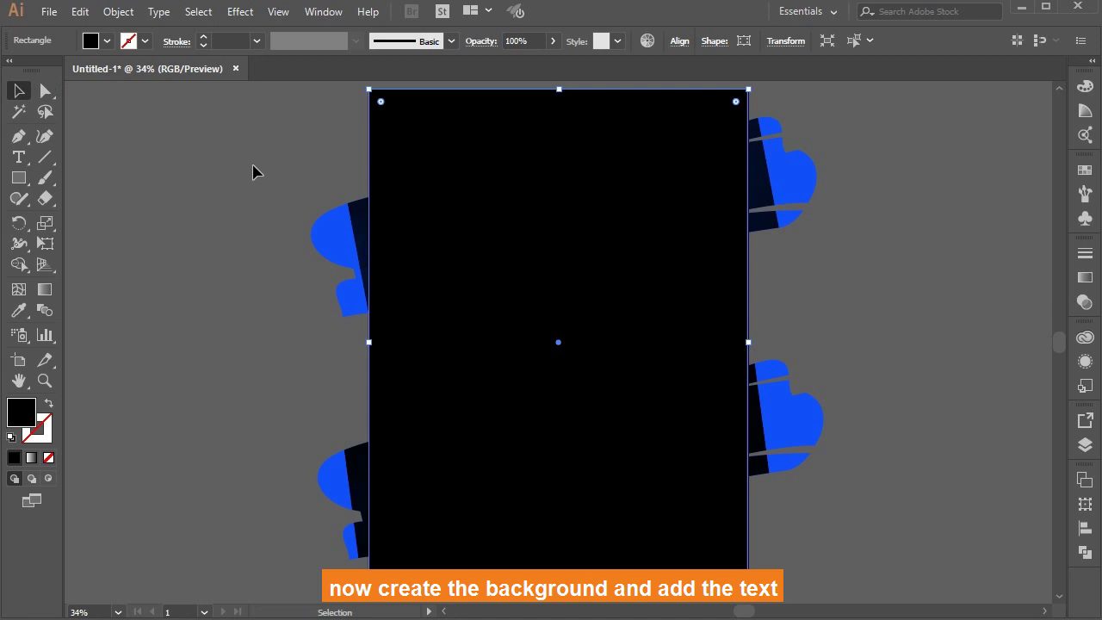
pyautogui.rightClick(464, 170)
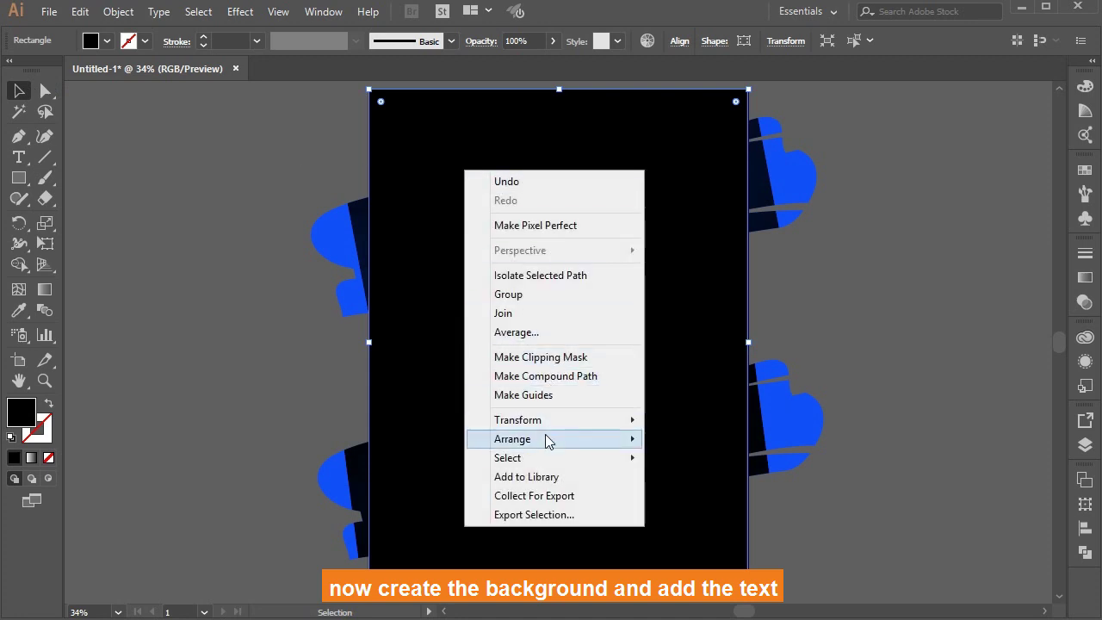
pyautogui.click(702, 496)
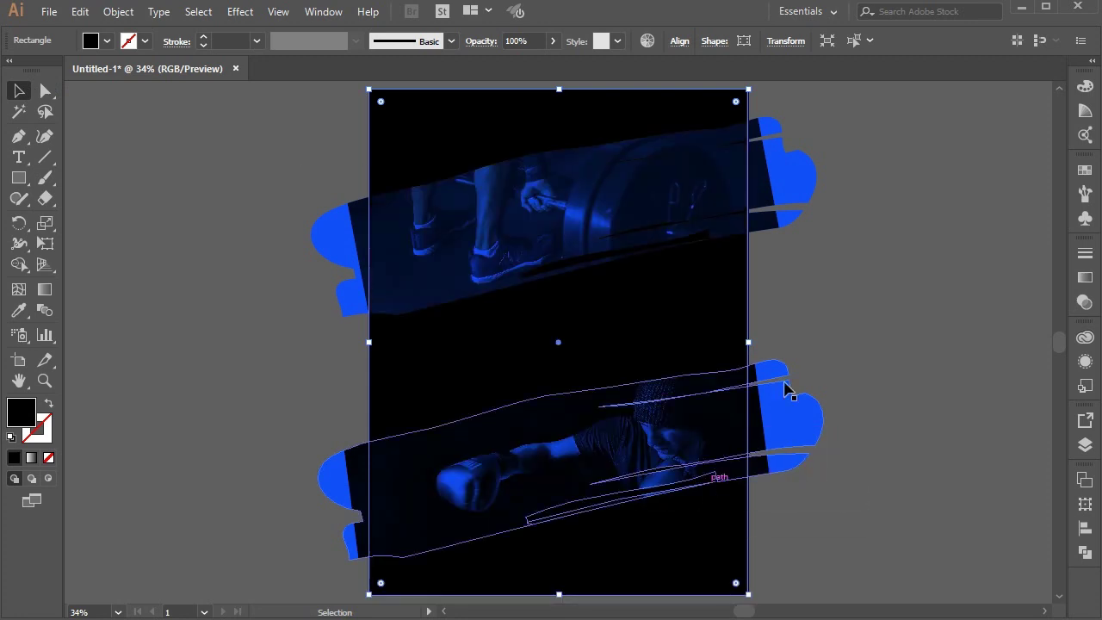
pyautogui.click(857, 300)
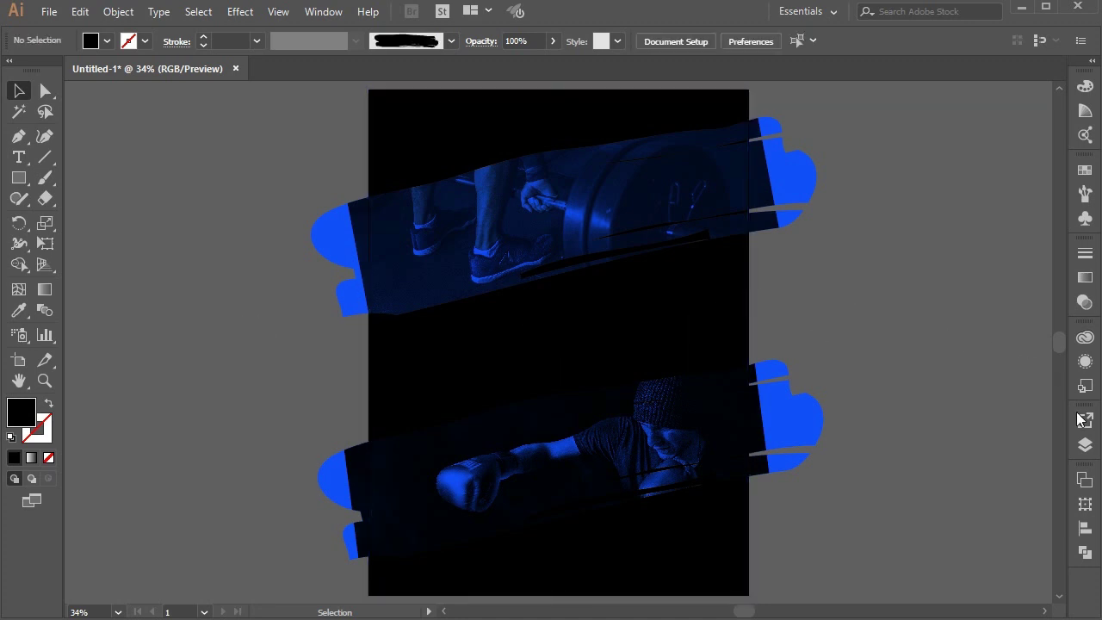
pyautogui.click(1084, 443)
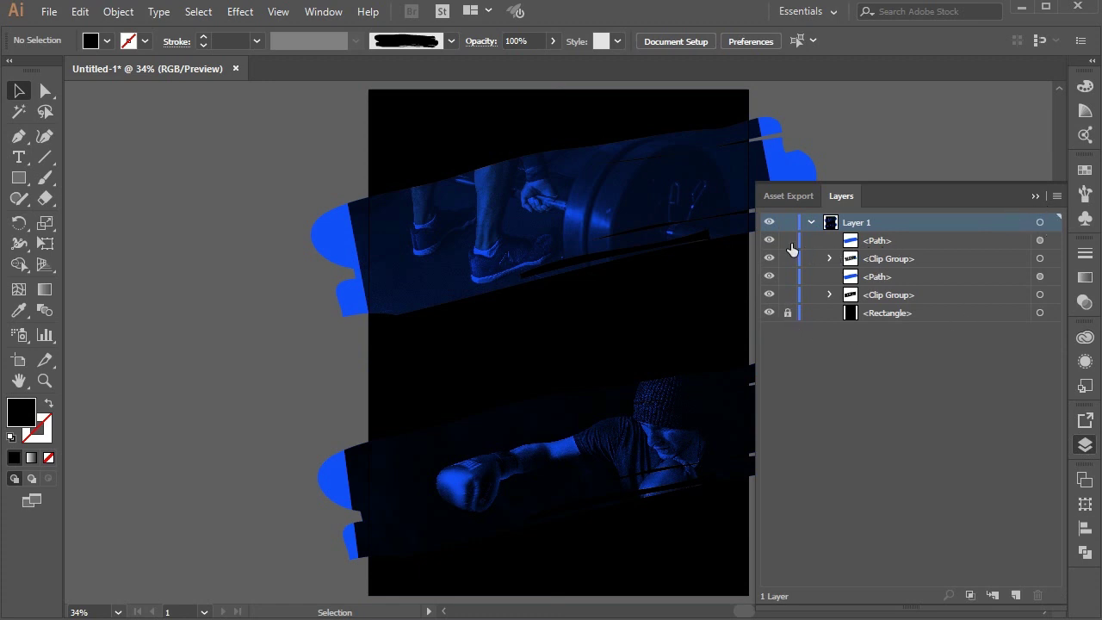
pyautogui.moveTo(793, 249); pyautogui.dragTo(789, 305)
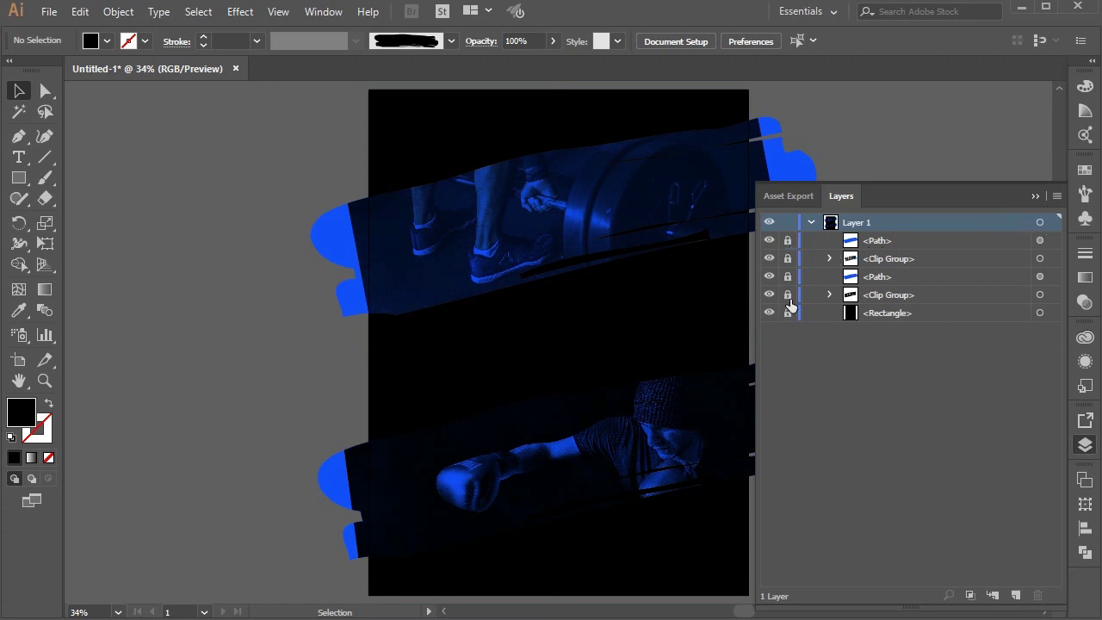
# Place white 140 pt Myriad Pro text reading 'DO' near the top-left of the page.
pyautogui.click(1036, 198)
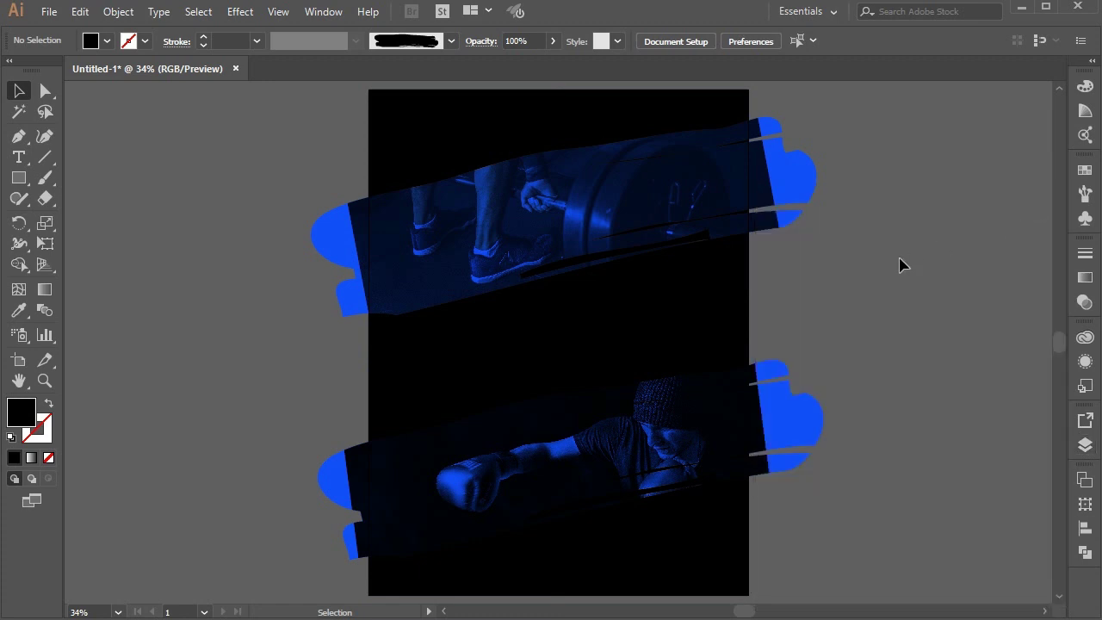
pyautogui.click(18, 158)
pyautogui.click(434, 156)
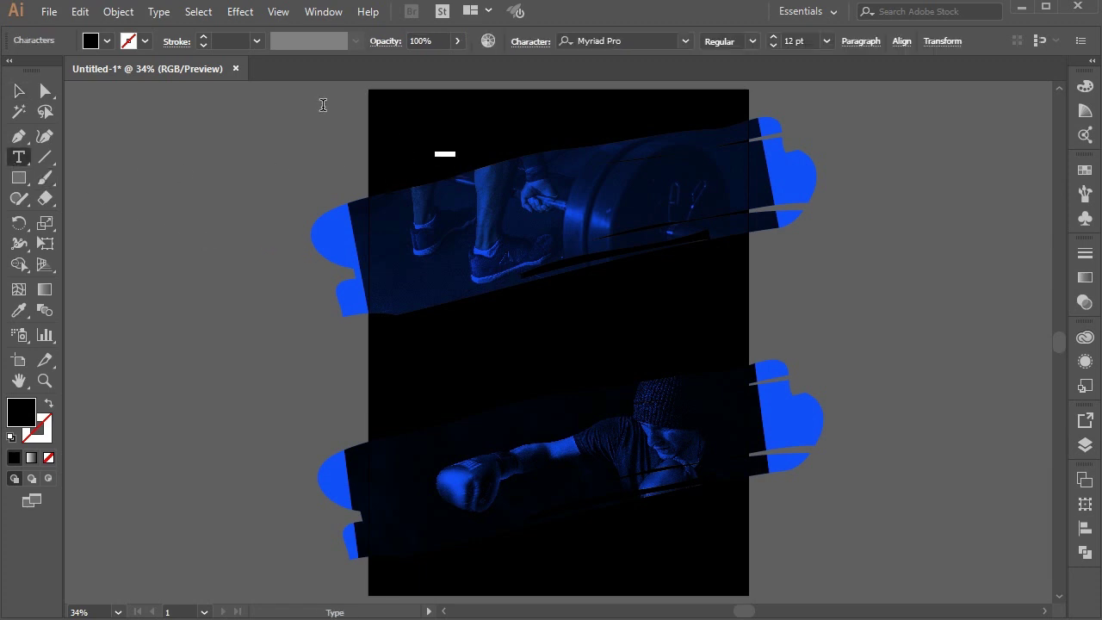
pyautogui.doubleClick(22, 412)
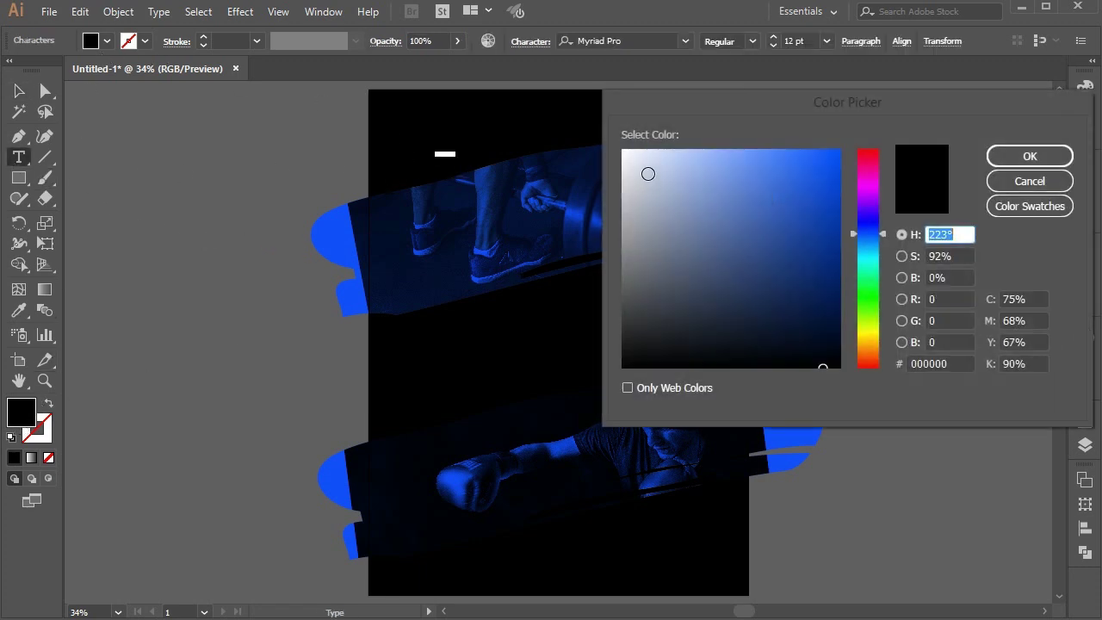
pyautogui.click(1016, 153)
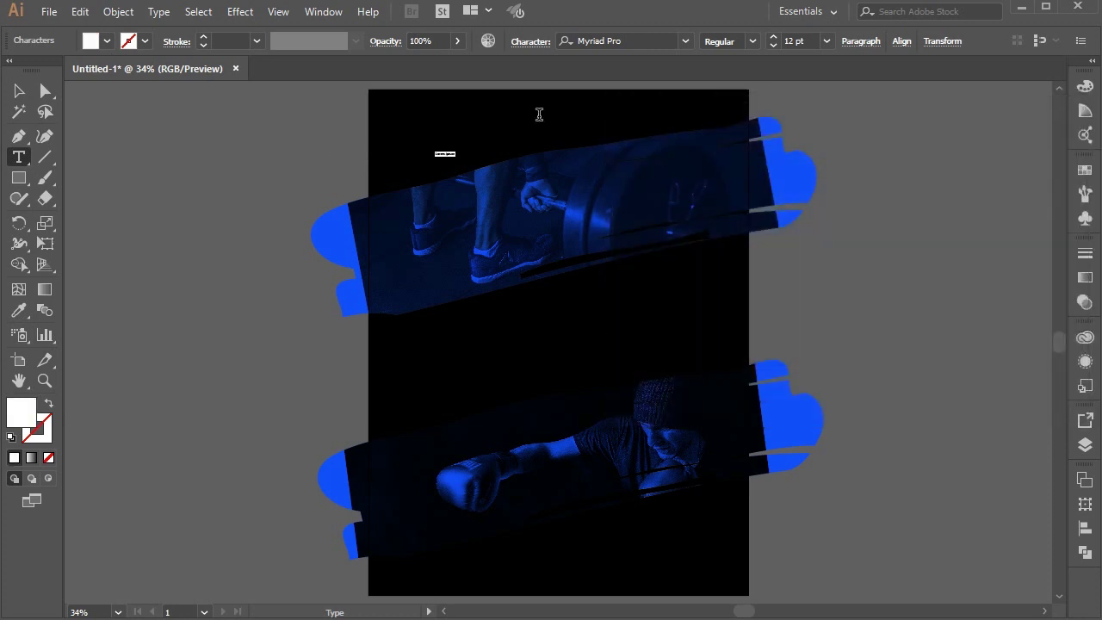
pyautogui.click(775, 38)
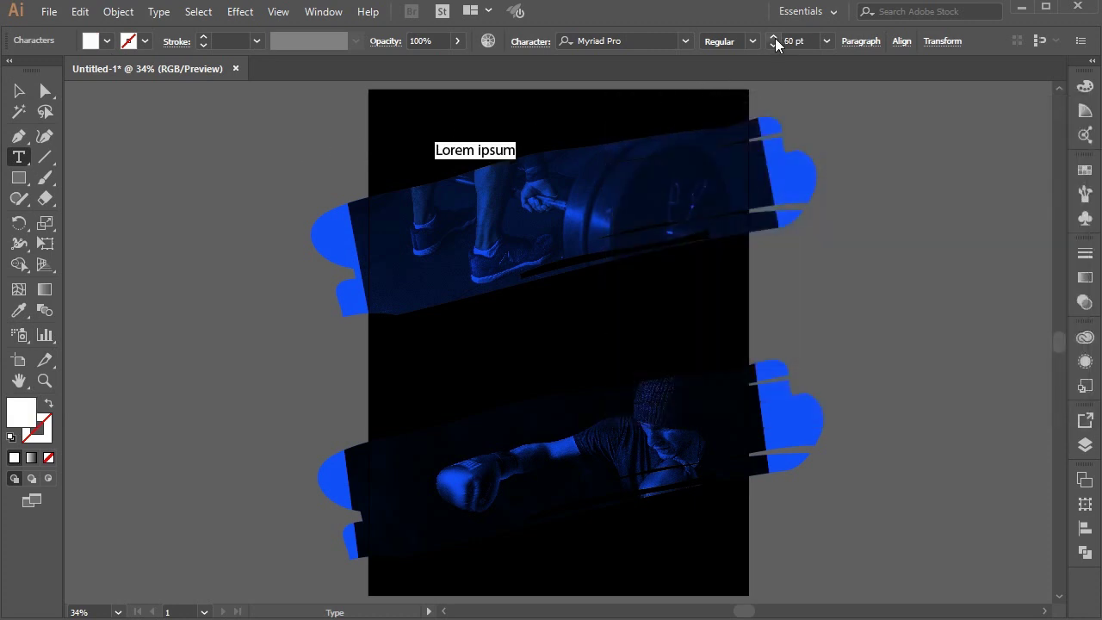
pyautogui.click(775, 38)
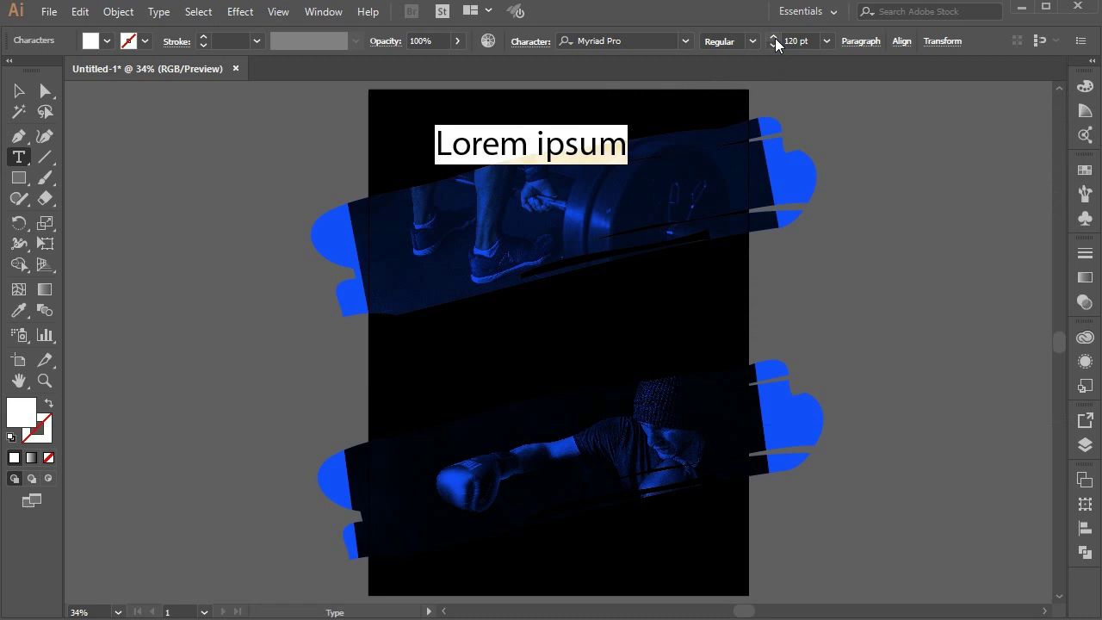
pyautogui.click(775, 38)
pyautogui.click(775, 38)
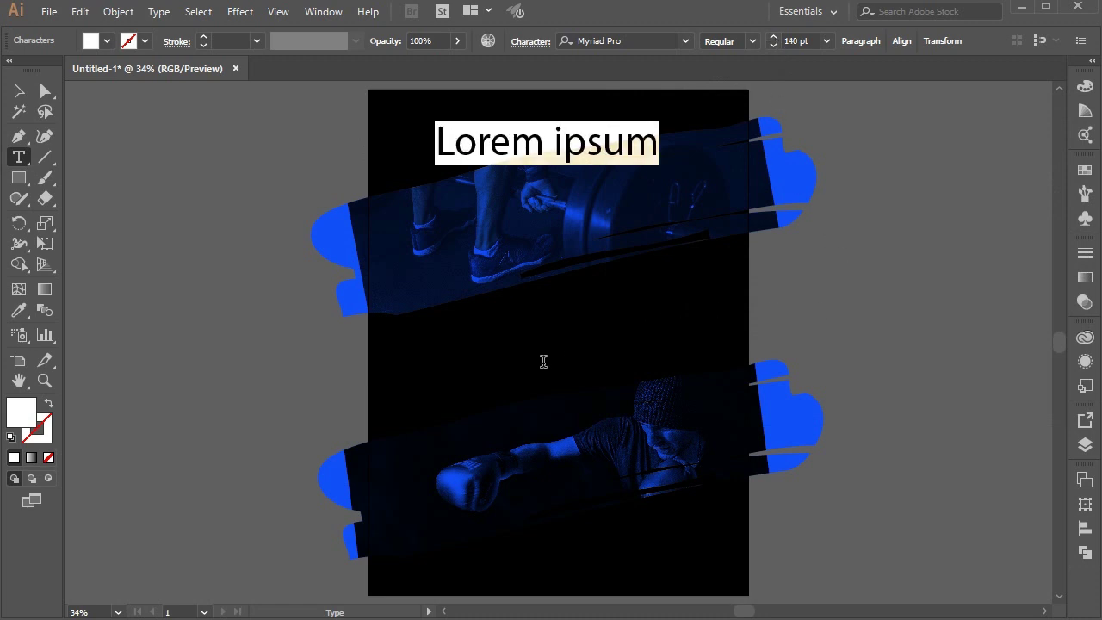
pyautogui.write('DO')
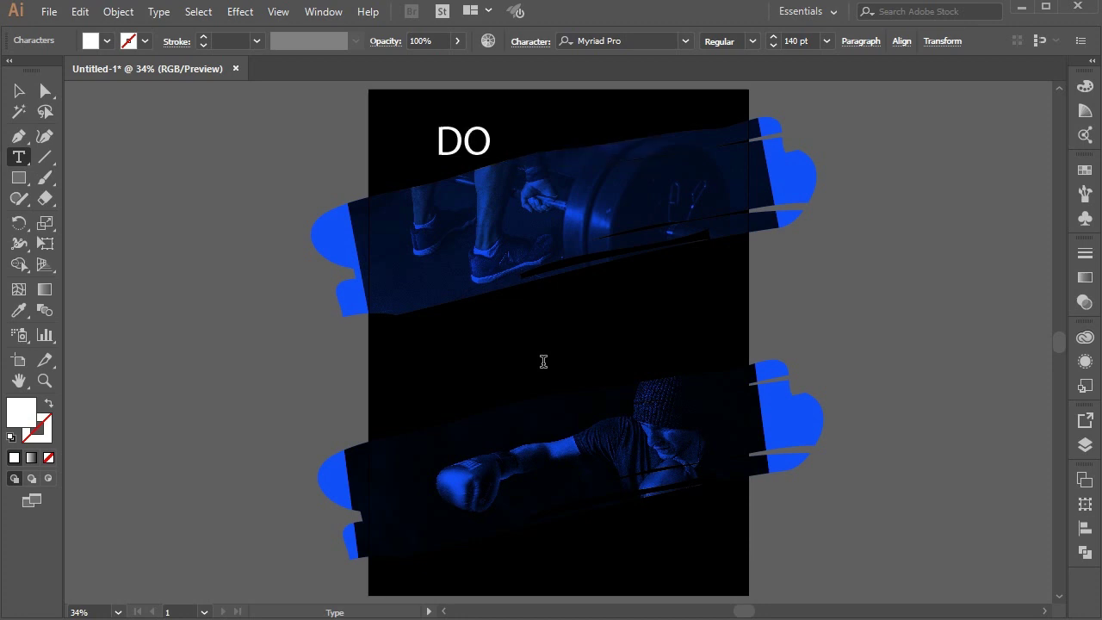
pyautogui.click(20, 91)
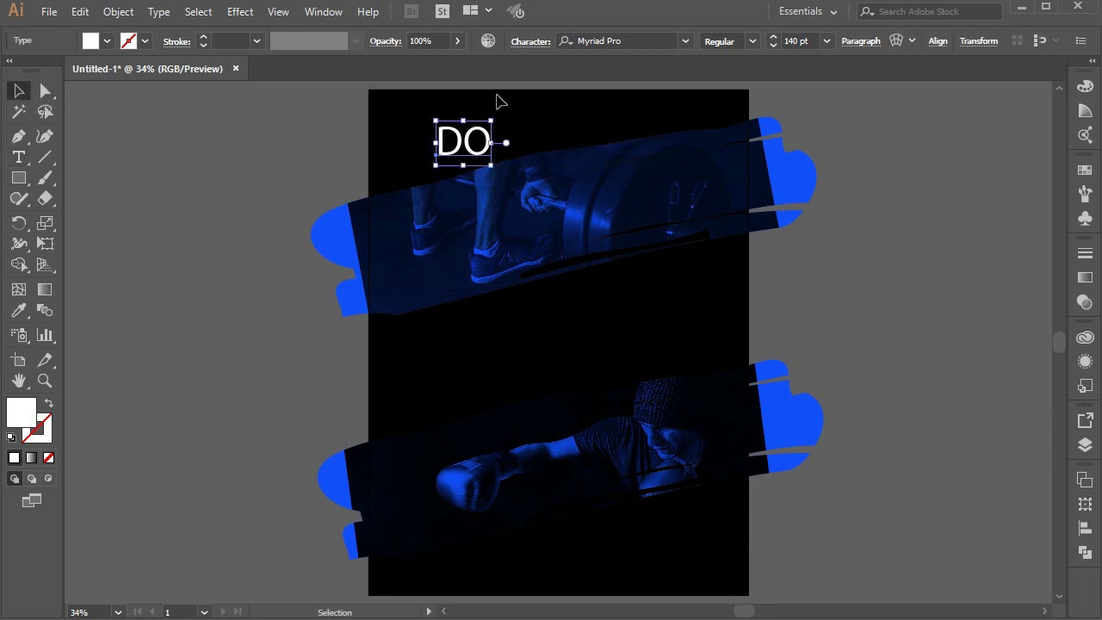
# Change DO's font to Helvetica Neue LT Pro 93 Black Extended Oblique.
pyautogui.click(683, 45)
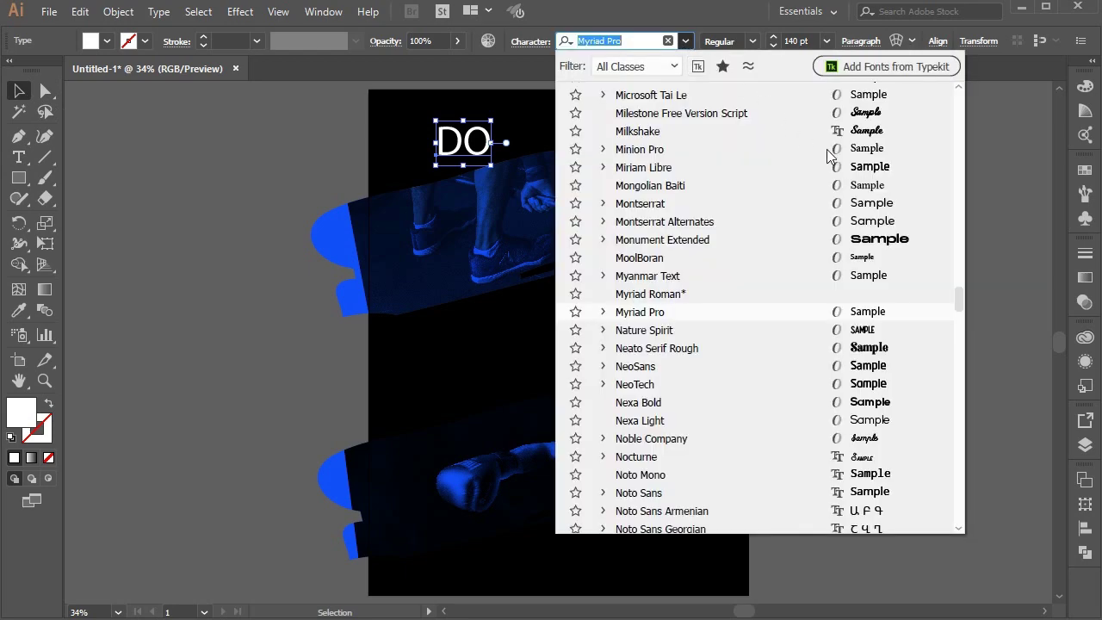
pyautogui.moveTo(960, 294); pyautogui.dragTo(967, 239)
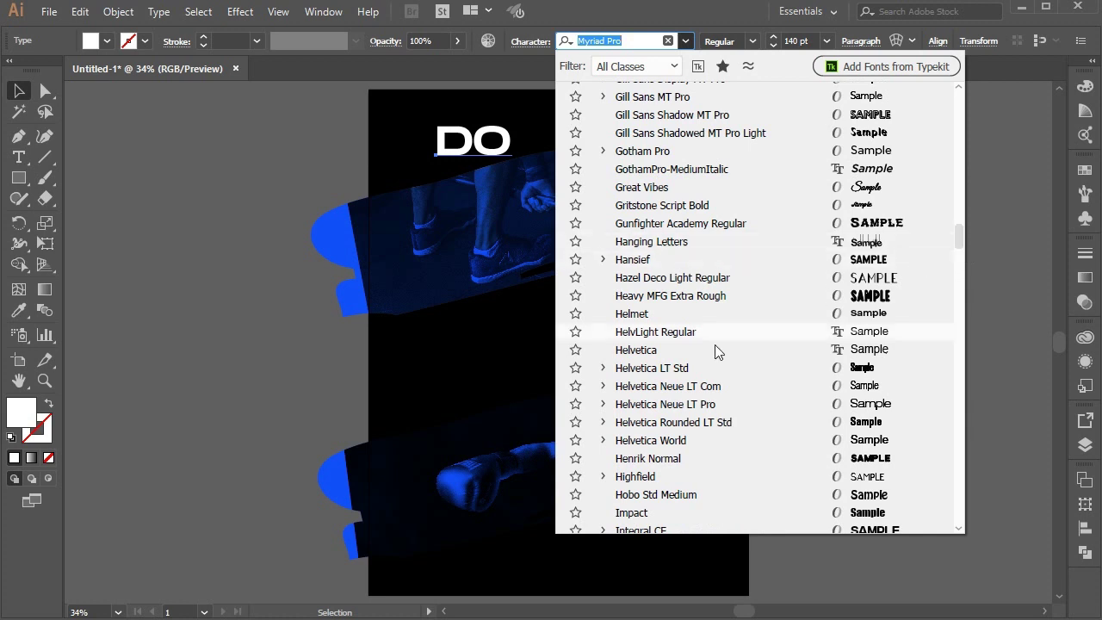
pyautogui.click(680, 407)
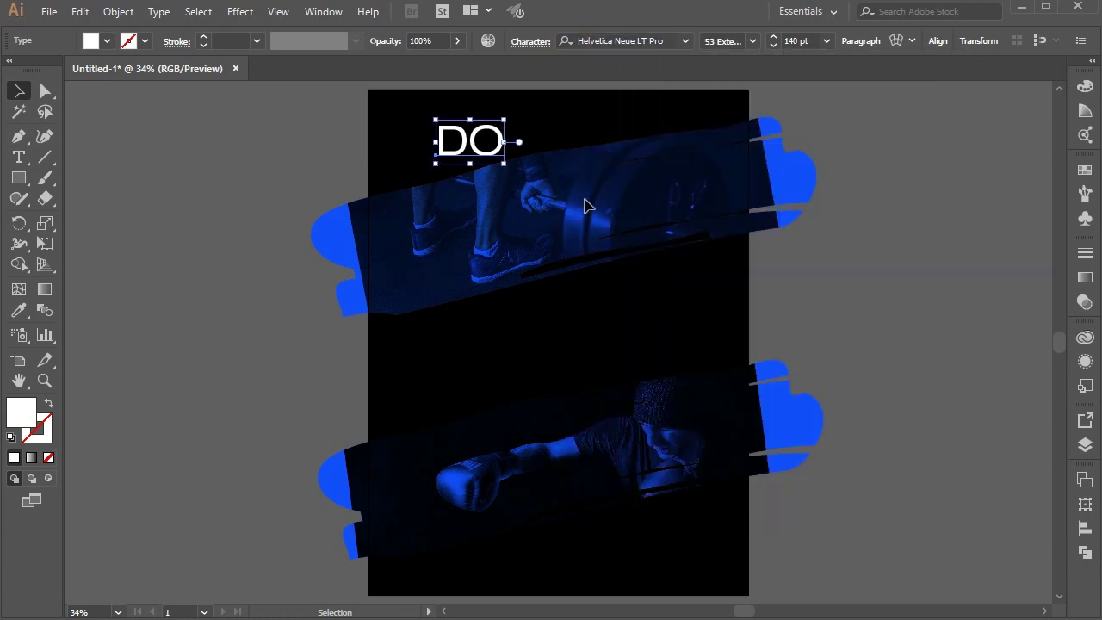
pyautogui.click(755, 41)
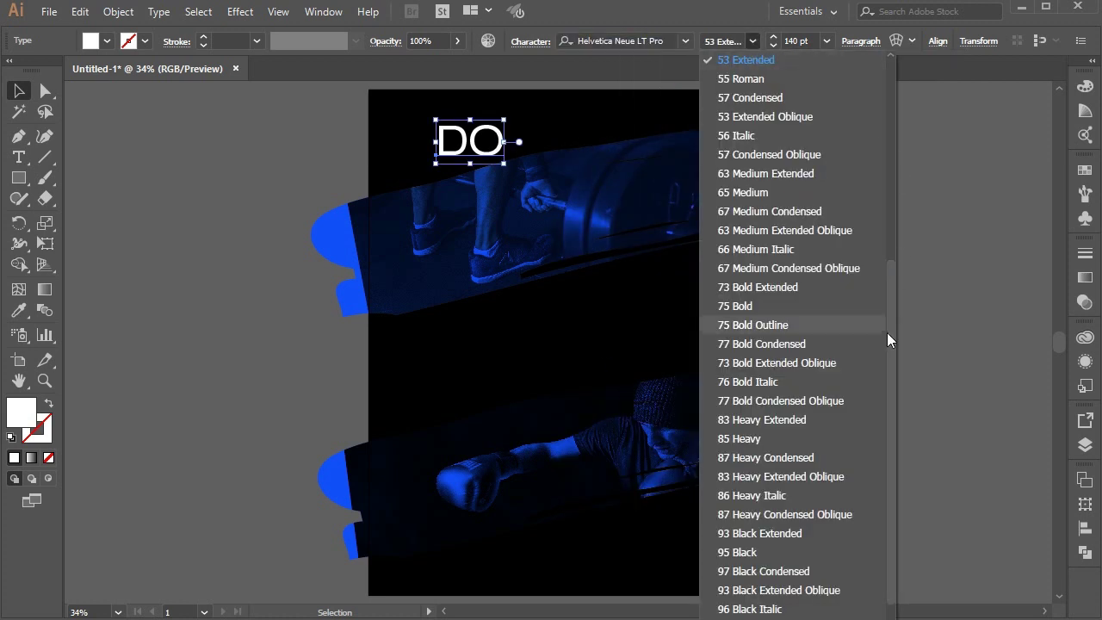
pyautogui.scroll(-2, 893, 362)
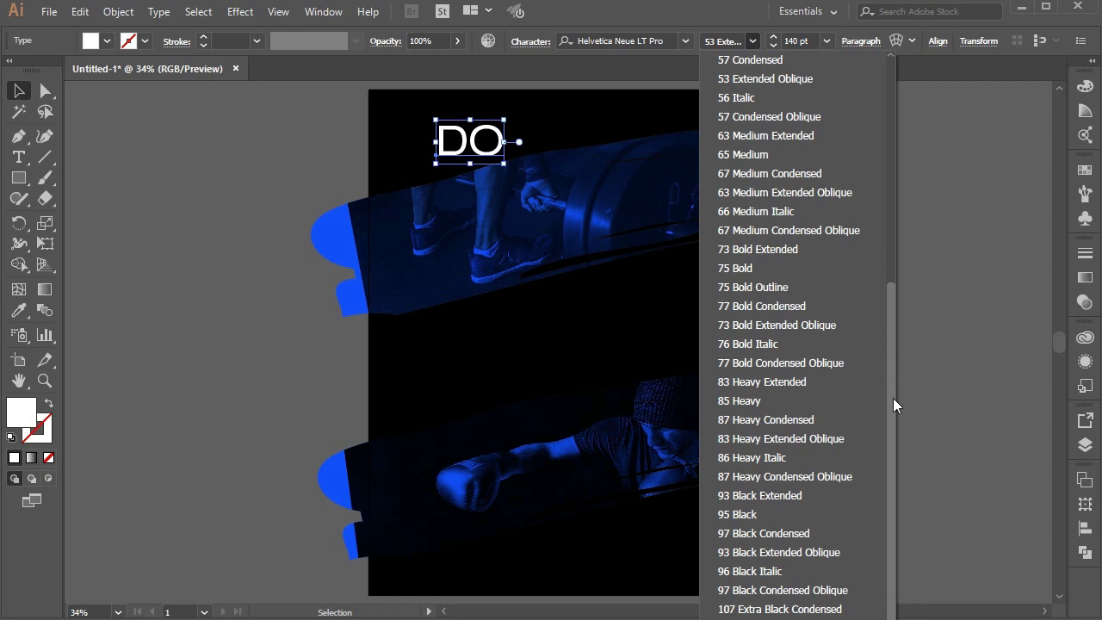
pyautogui.click(766, 552)
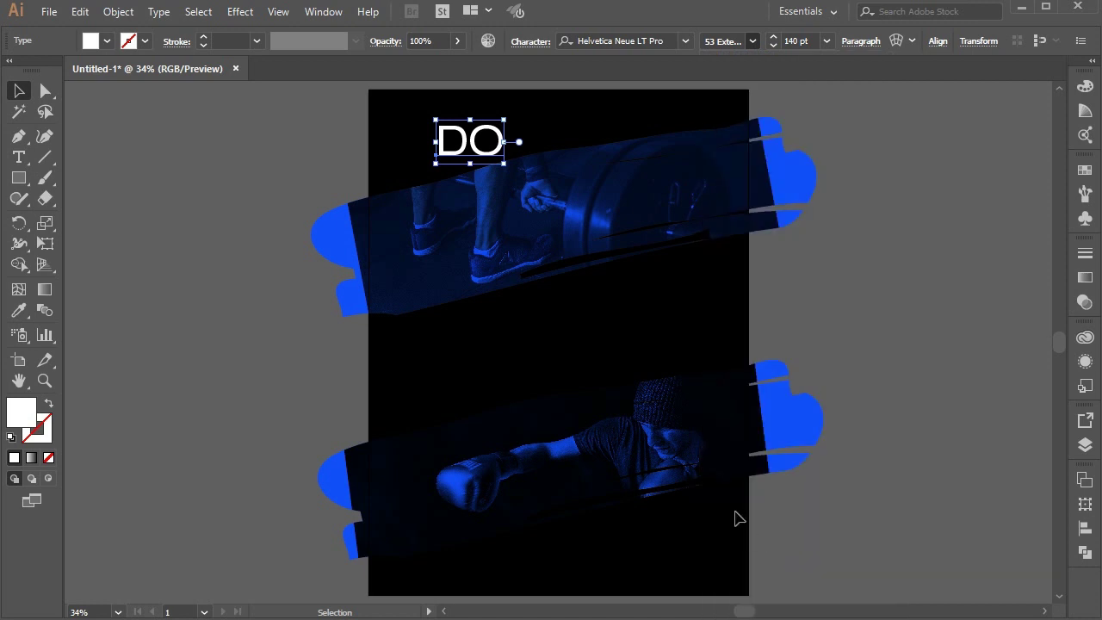
# Shift the DO text slightly to the left.
pyautogui.click(285, 341)
pyautogui.moveTo(471, 158); pyautogui.dragTo(445, 164)
pyautogui.click(97, 200)
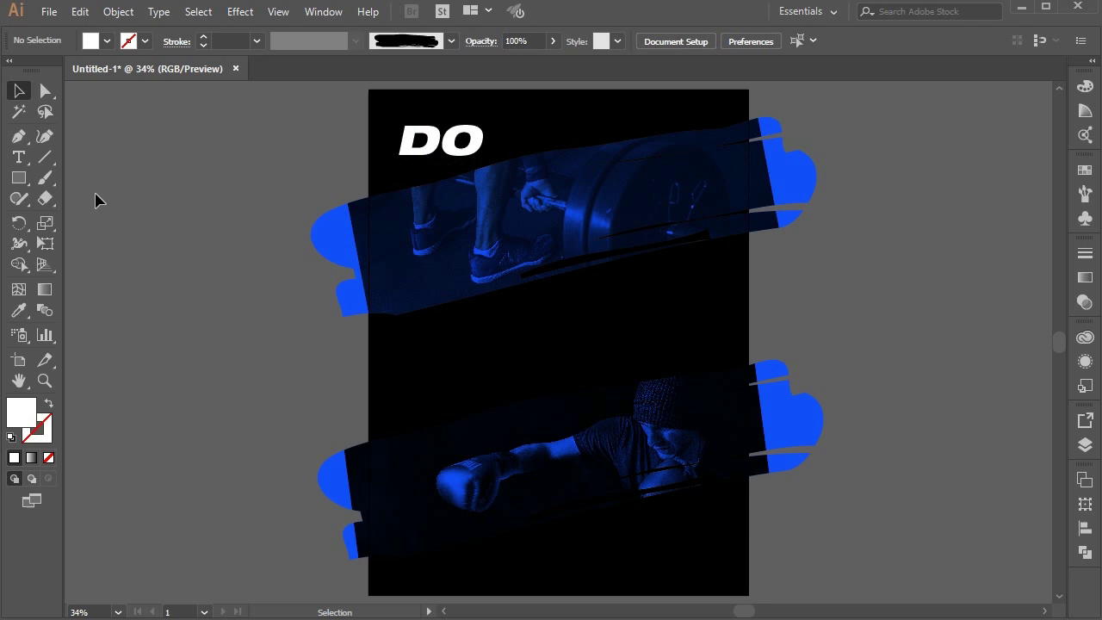
# Create a white placeholder text object mid-page and dismiss the perspective grid.
pyautogui.click(18, 157)
pyautogui.click(496, 349)
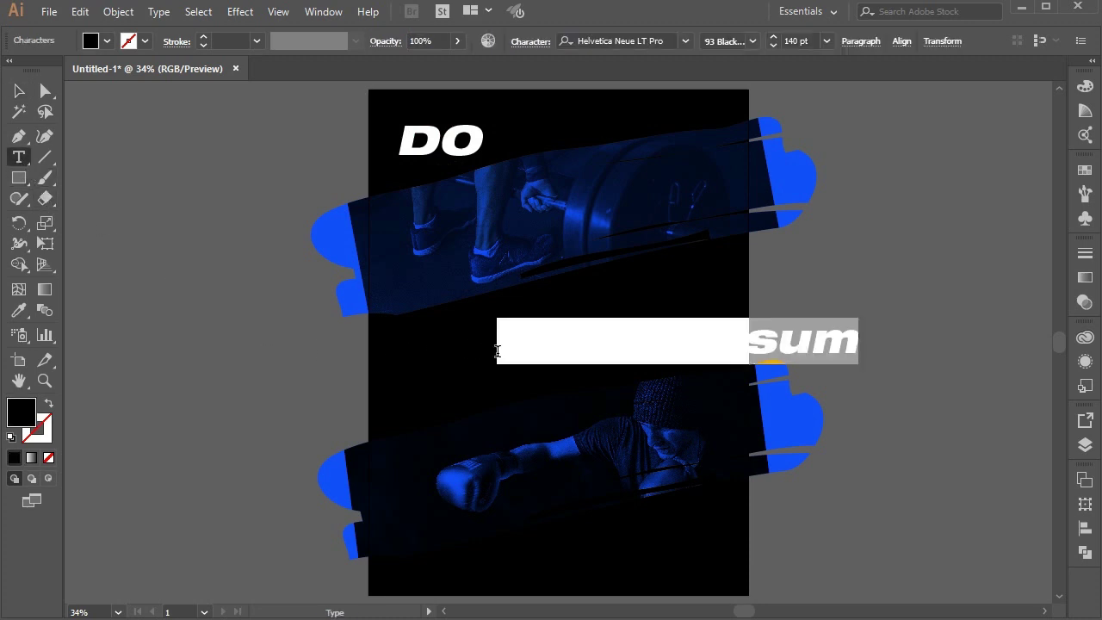
pyautogui.doubleClick(23, 418)
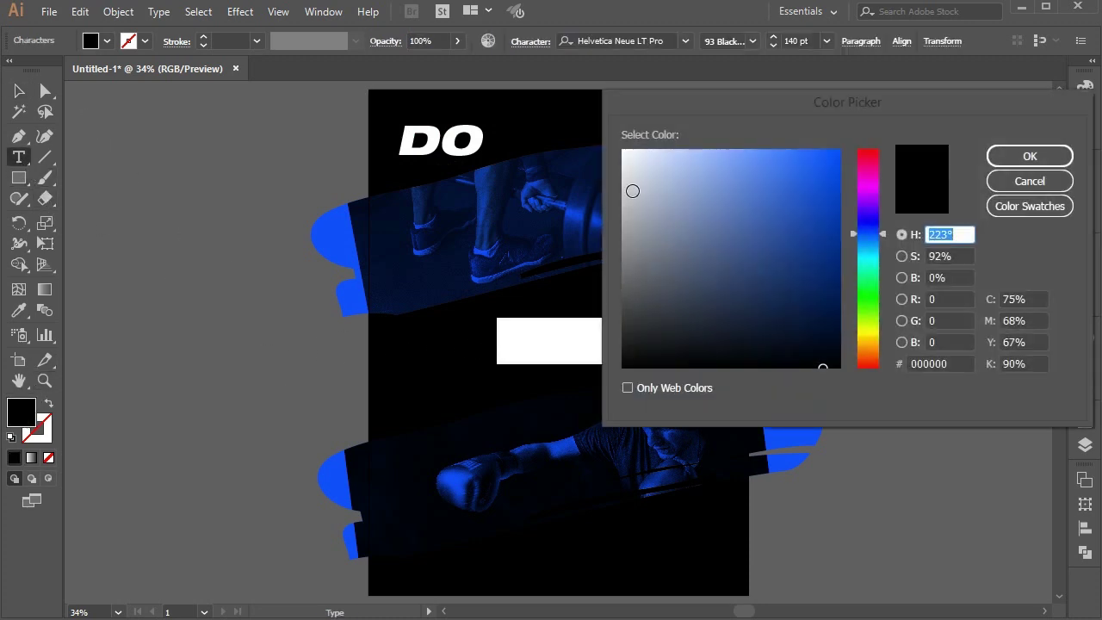
pyautogui.moveTo(629, 187); pyautogui.dragTo(622, 151)
pyautogui.click(1031, 162)
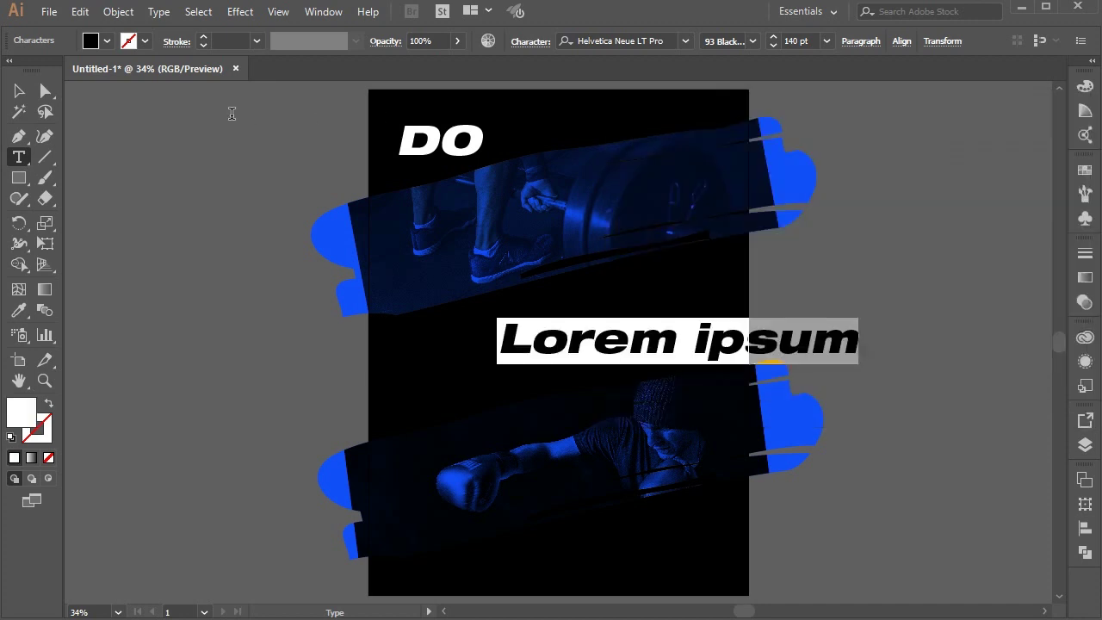
pyautogui.click(28, 88)
pyautogui.hotkey('shift', 'p')
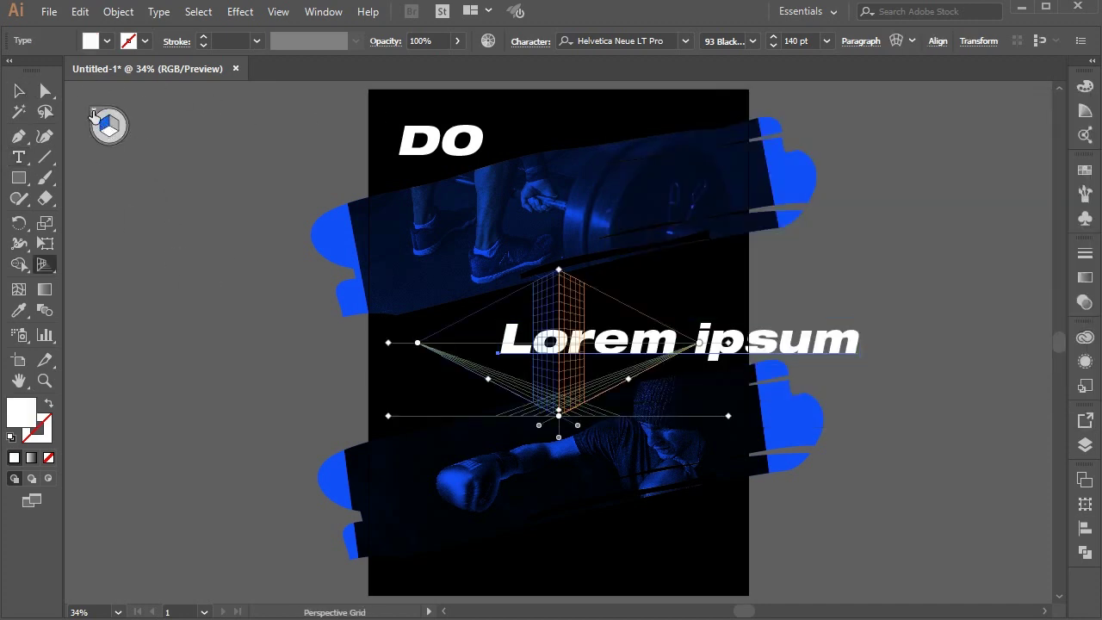
pyautogui.click(93, 111)
# Replace the Lorem ipsum placeholder with 'SPORT'.
pyautogui.click(19, 91)
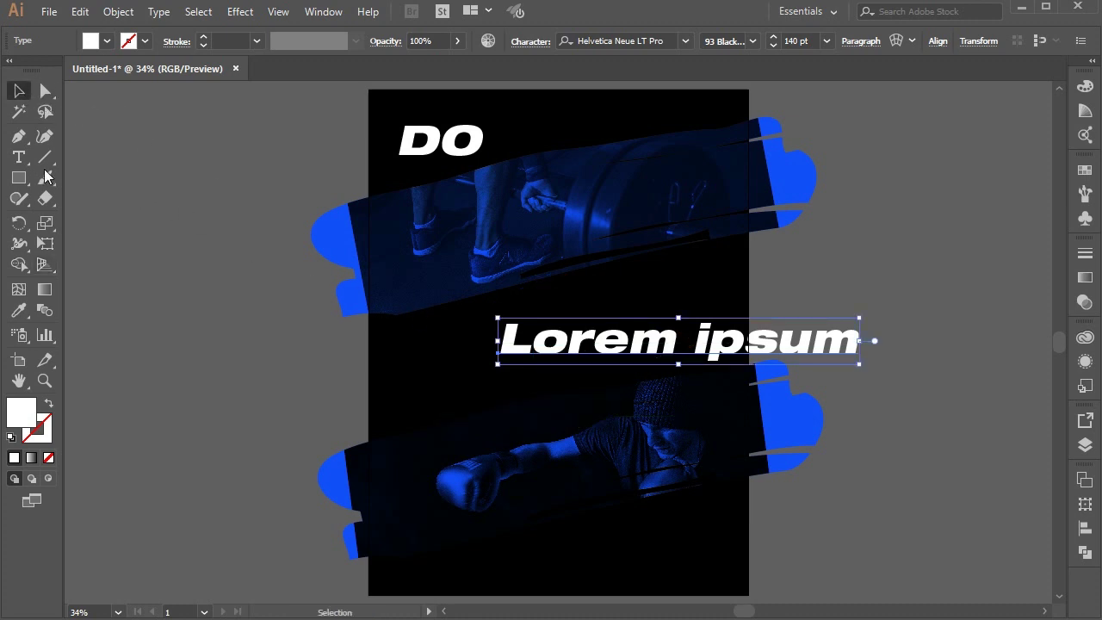
pyautogui.click(19, 156)
pyautogui.click(571, 353)
pyautogui.hotkey('ctrl', 'a')
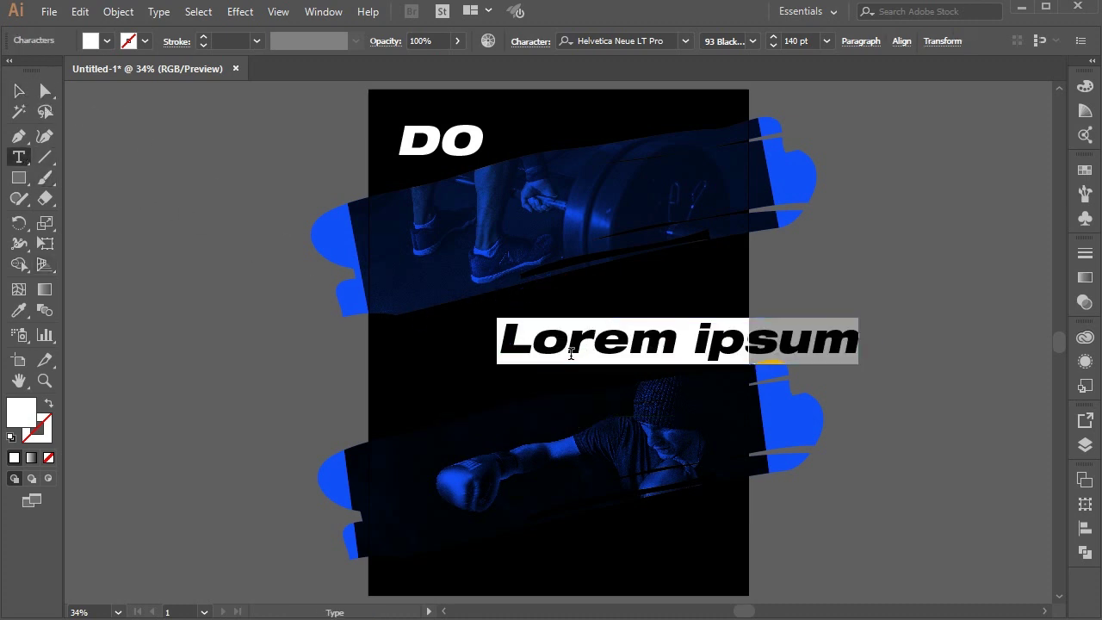
pyautogui.write('SPO')
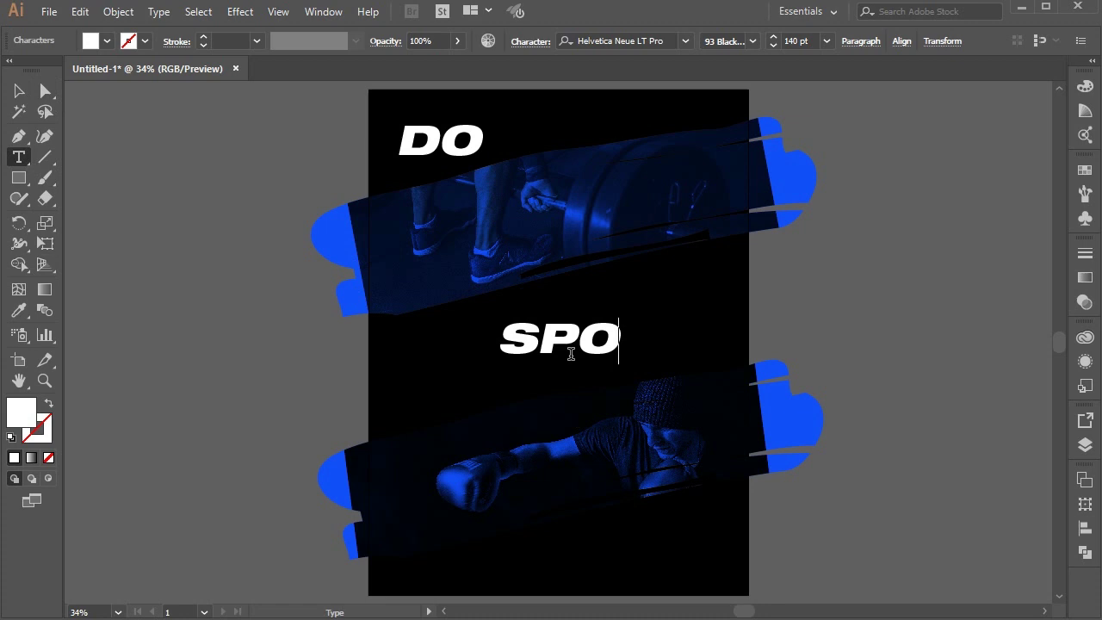
pyautogui.write('RT')
pyautogui.click(19, 91)
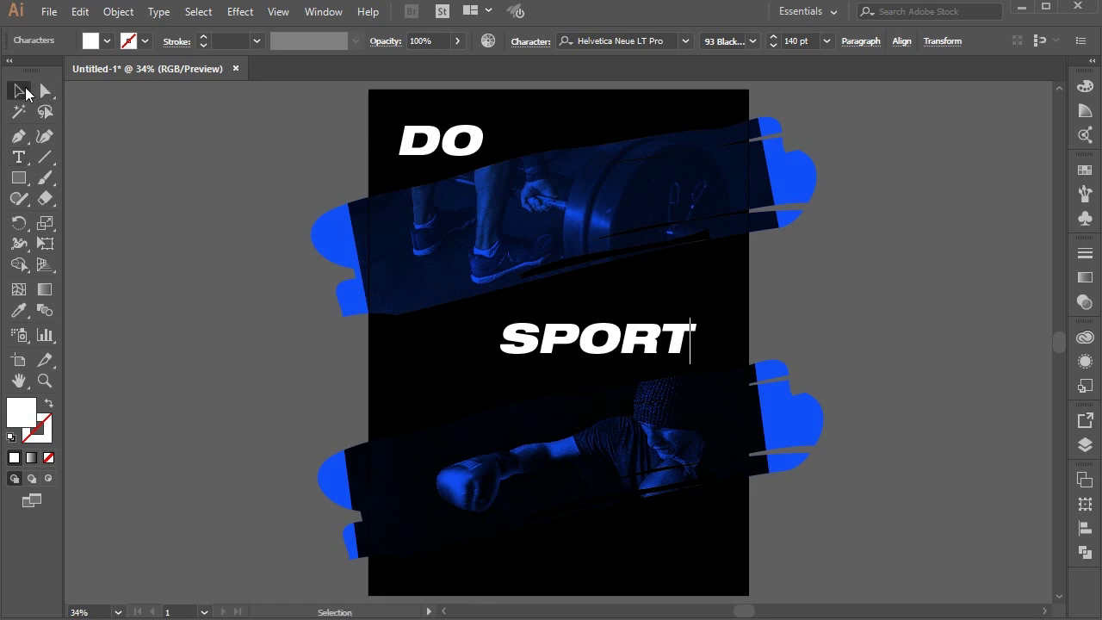
# Enlarge SPORT to 190 pt and position it to fit the page.
pyautogui.click(243, 226)
pyautogui.moveTo(575, 353); pyautogui.dragTo(548, 361)
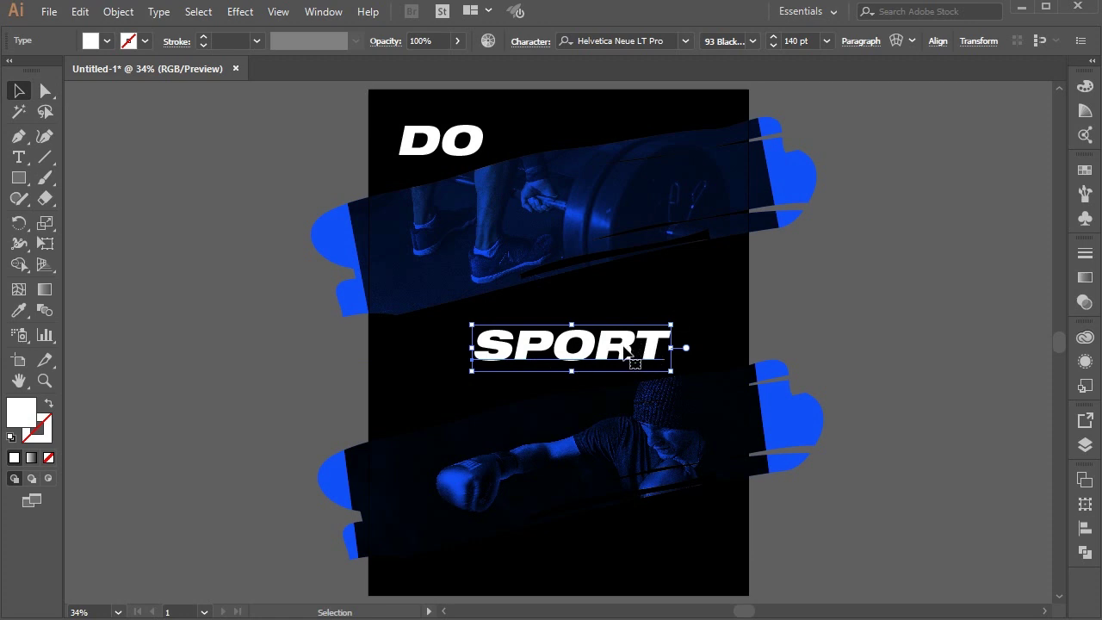
pyautogui.moveTo(647, 349); pyautogui.dragTo(641, 344)
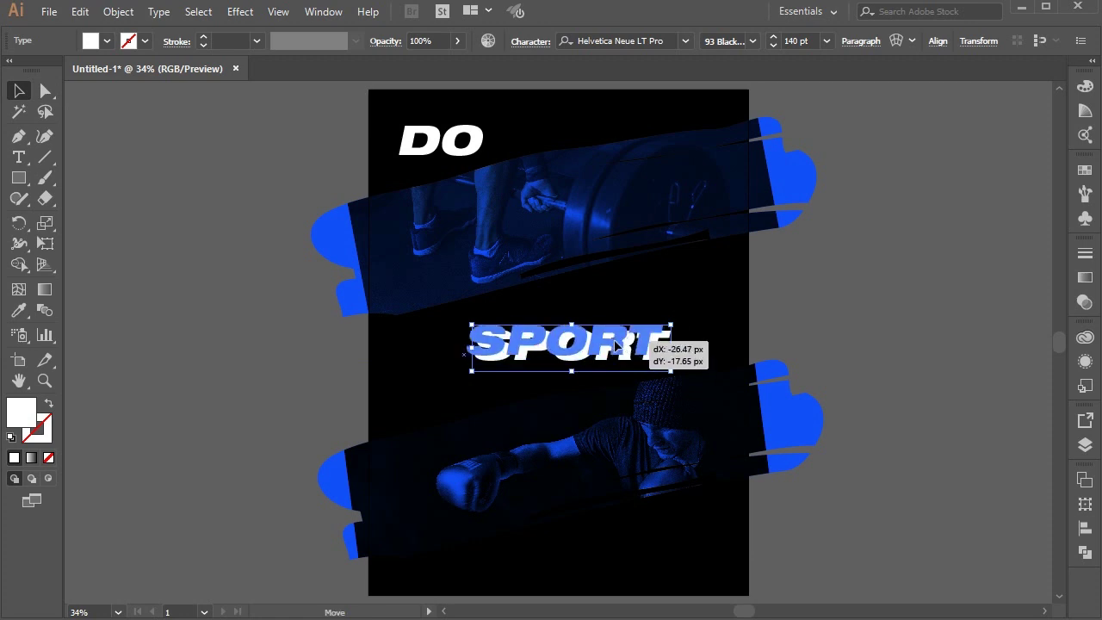
pyautogui.click(774, 37)
pyautogui.click(774, 39)
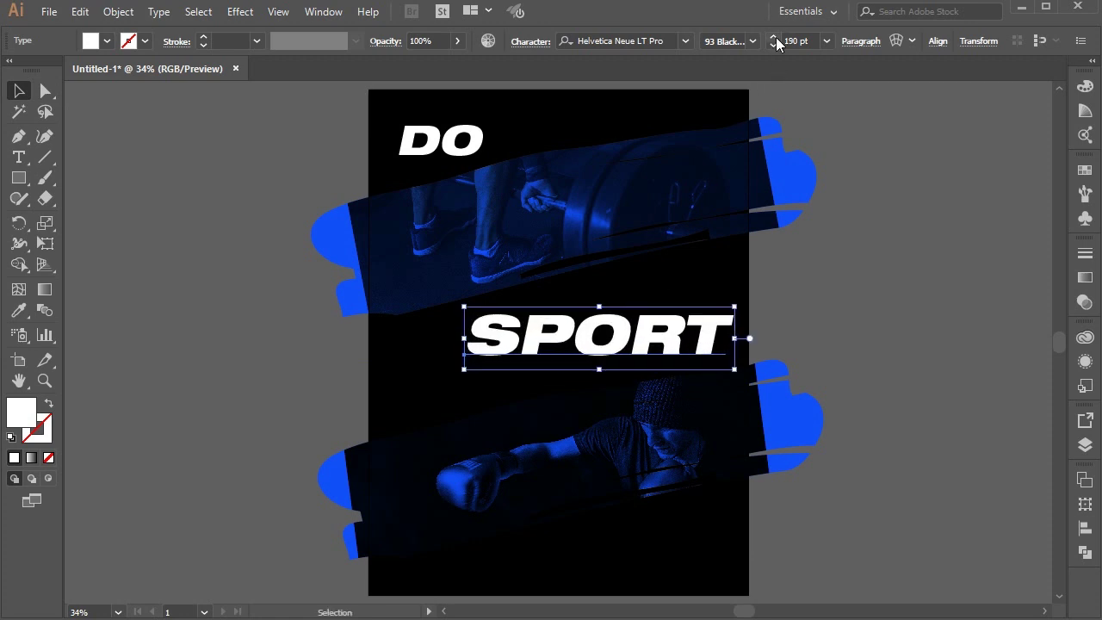
pyautogui.moveTo(623, 340); pyautogui.dragTo(610, 341)
pyautogui.click(241, 364)
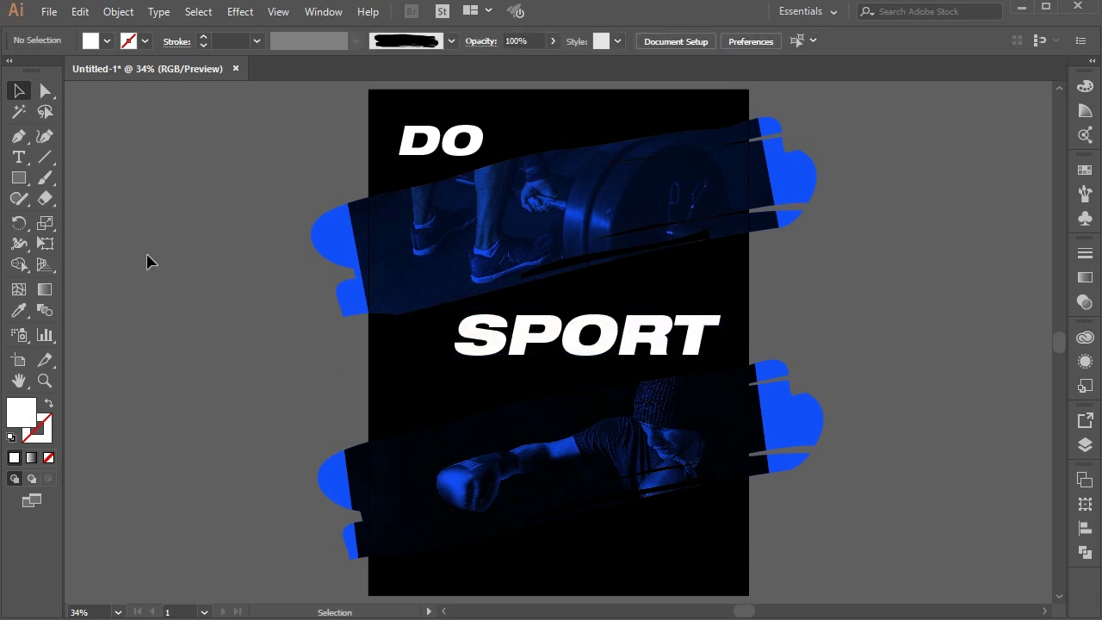
# Place a new text object near the page bottom in 40 pt Montserrat Medium.
pyautogui.click(19, 156)
pyautogui.click(634, 539)
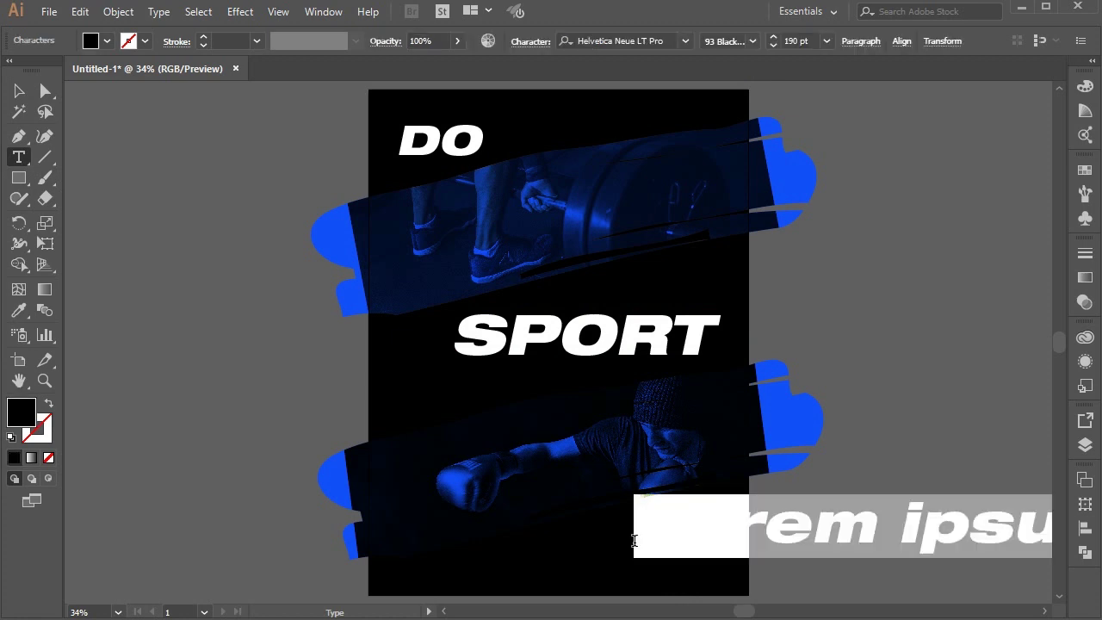
pyautogui.click(773, 45)
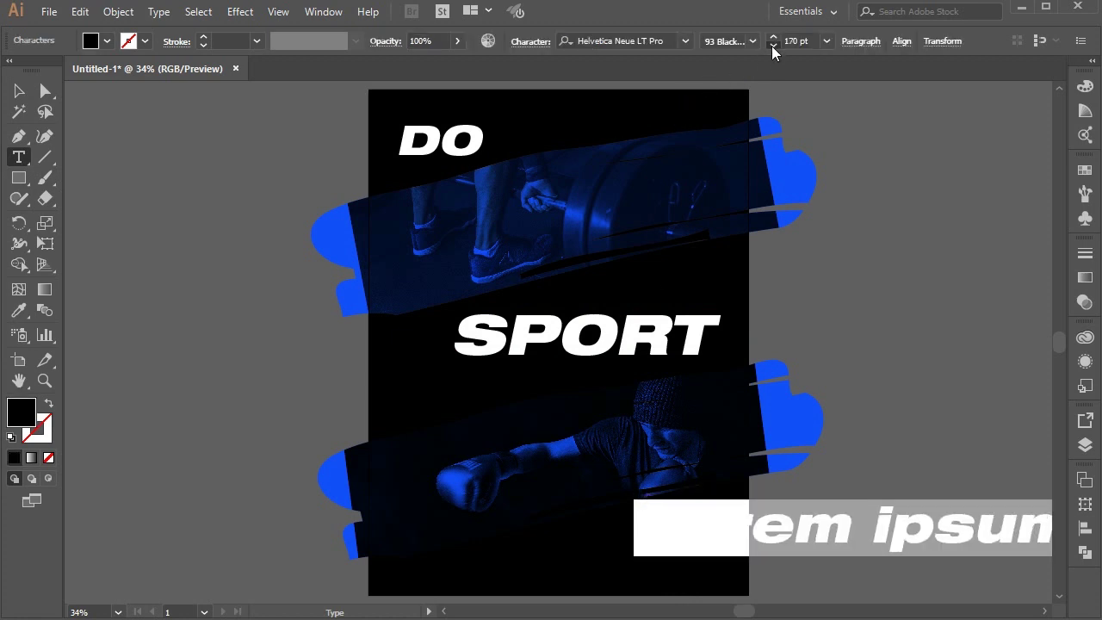
pyautogui.click(772, 46)
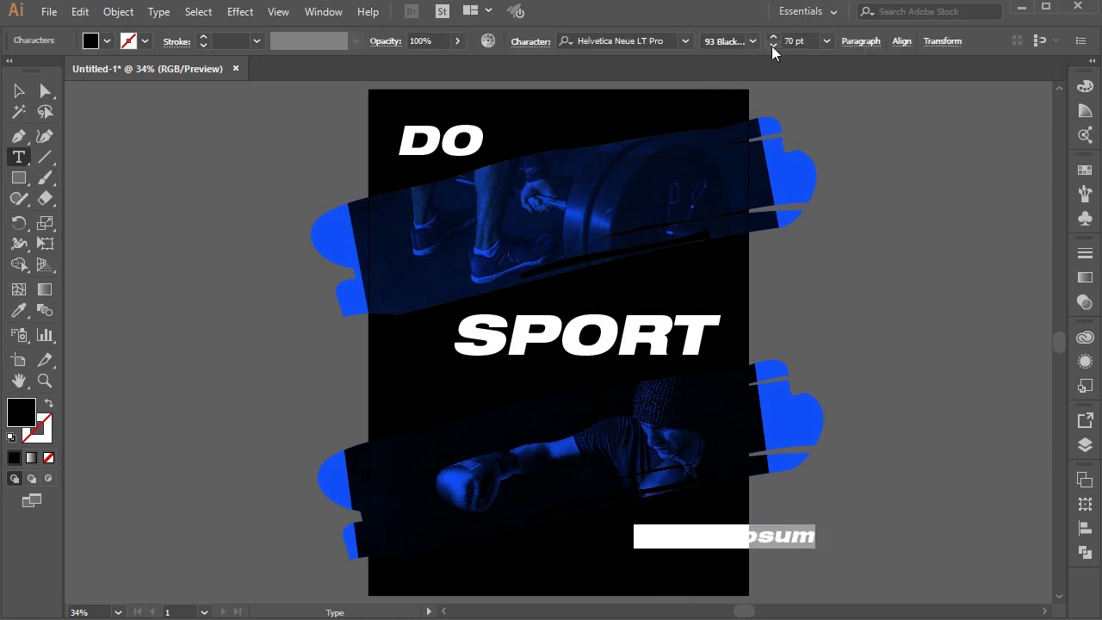
pyautogui.click(771, 46)
pyautogui.click(672, 40)
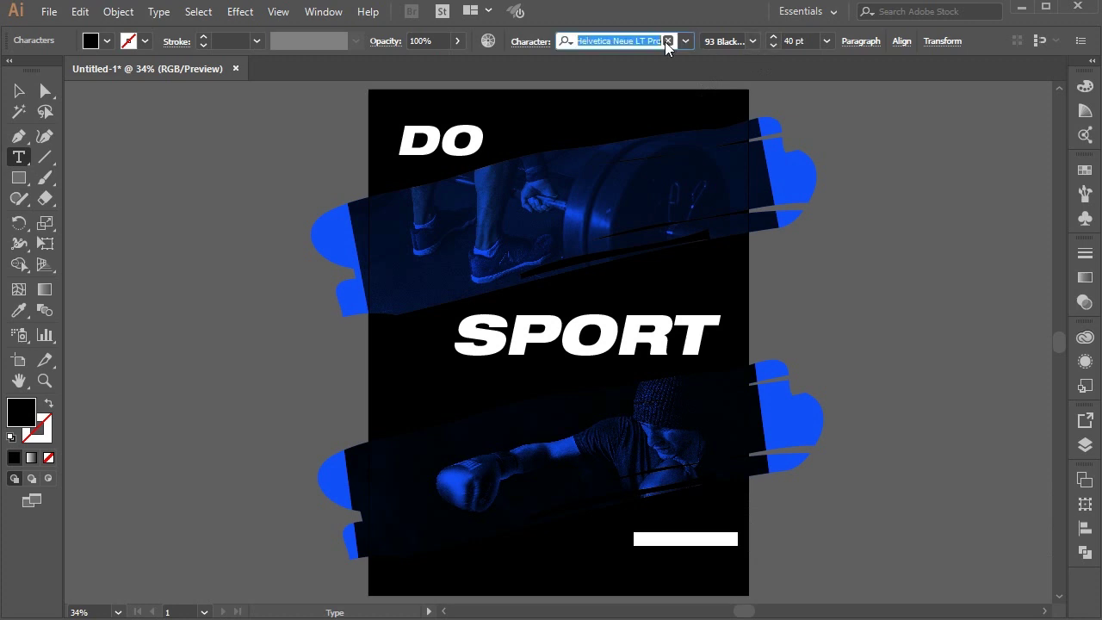
pyautogui.write('mont')
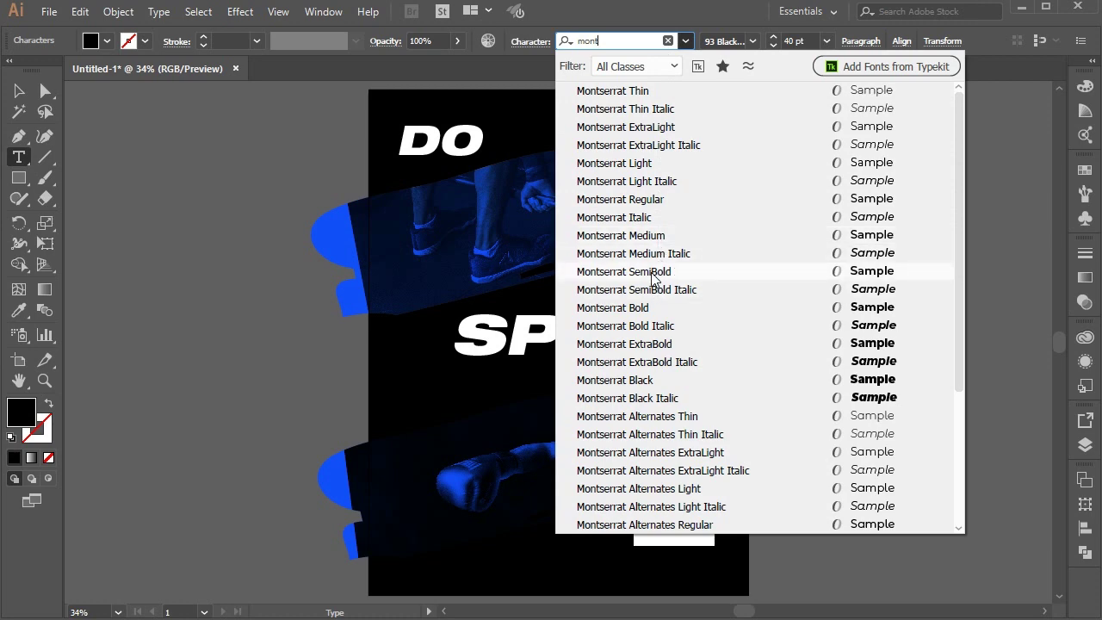
pyautogui.click(637, 235)
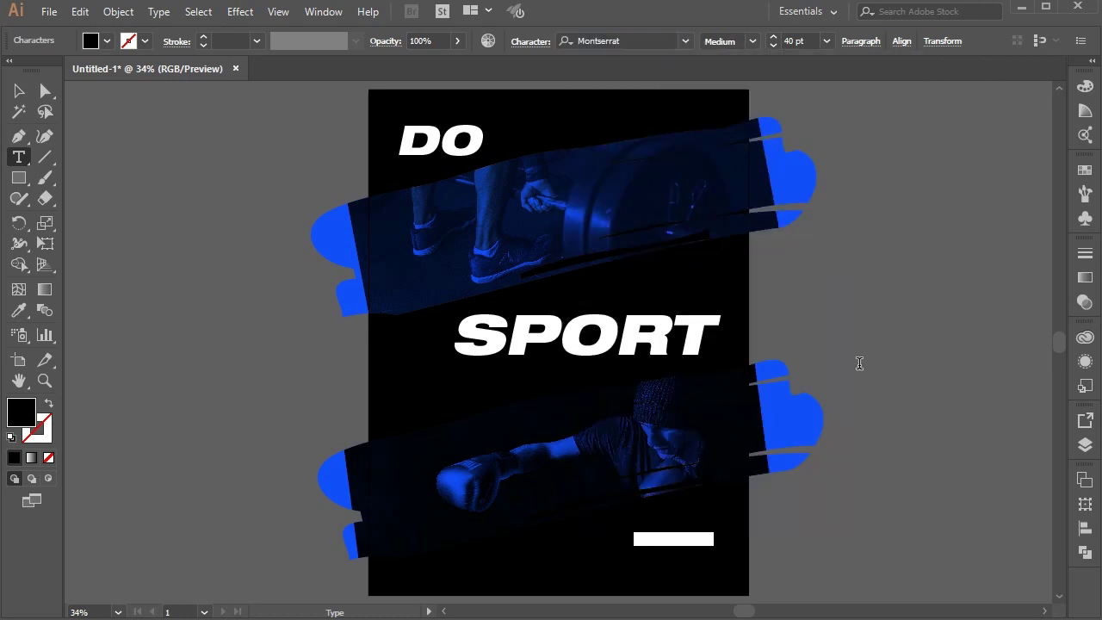
# Make the text white and start typing 'JOIN US' over the placeholder.
pyautogui.doubleClick(21, 411)
pyautogui.click(630, 159)
pyautogui.moveTo(630, 159); pyautogui.dragTo(623, 150)
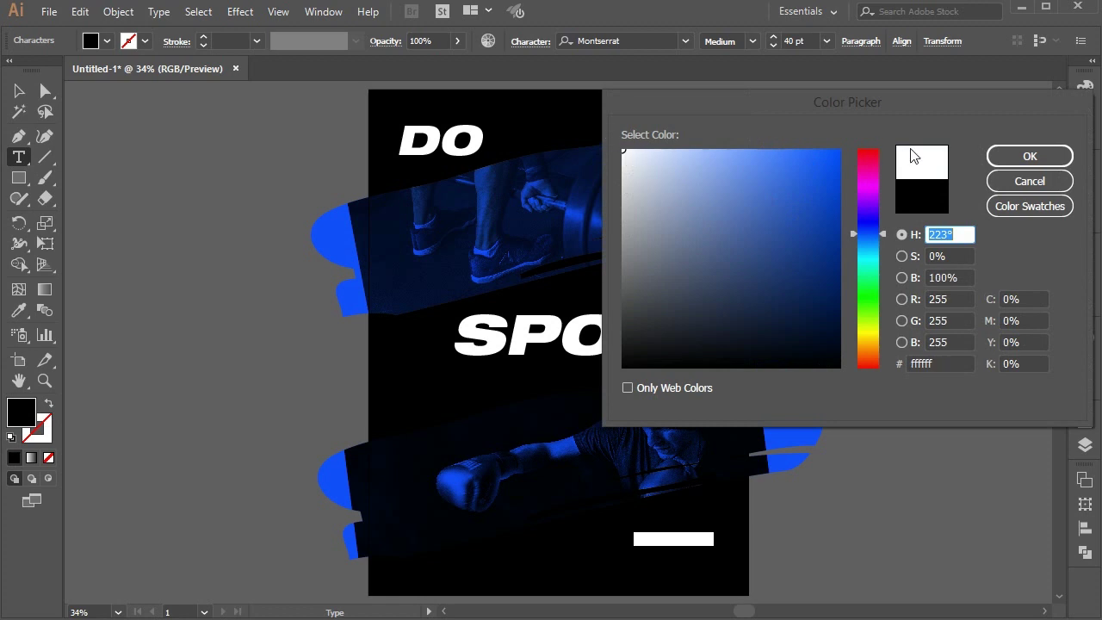
pyautogui.click(1030, 156)
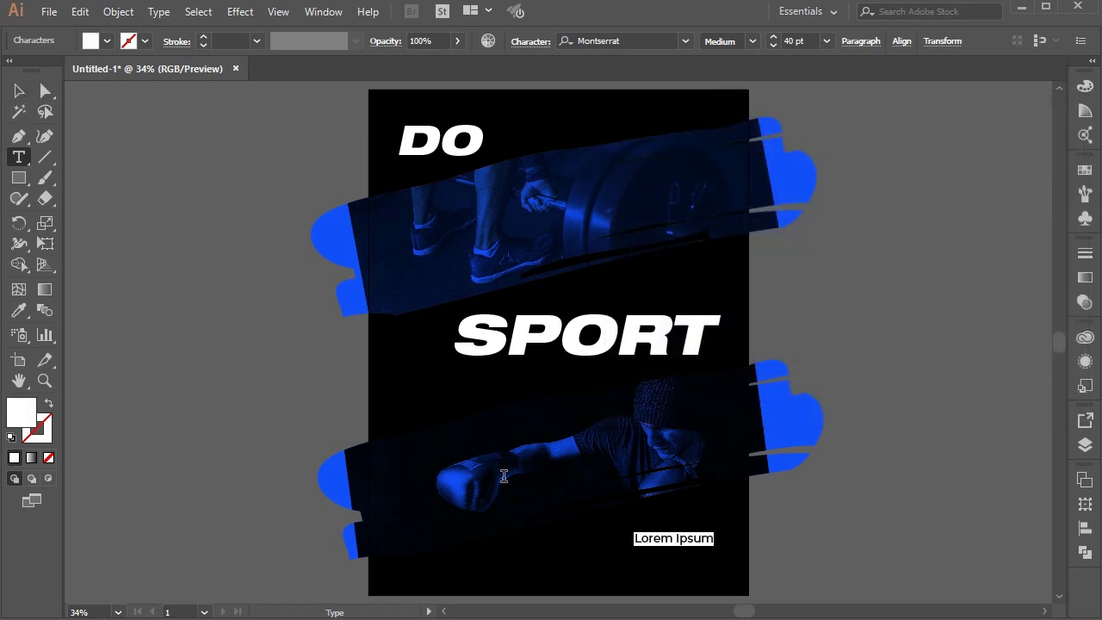
pyautogui.press('Escape')
pyautogui.tripleClick(662, 549)
pyautogui.write('JOIN US')
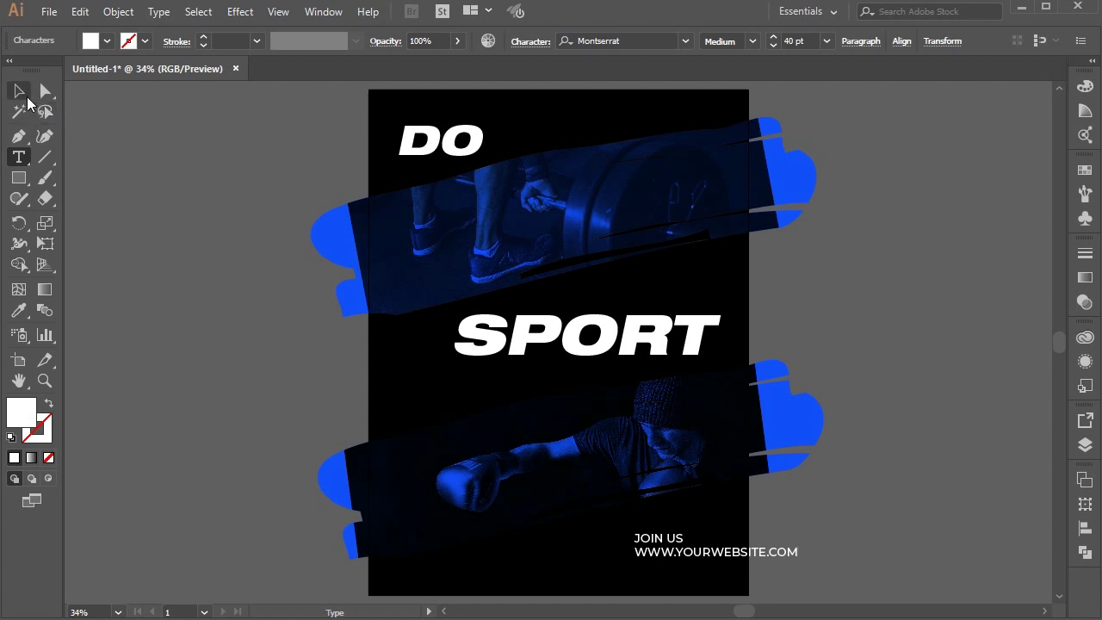
# Center-align the JOIN US and website text block.
pyautogui.click(19, 91)
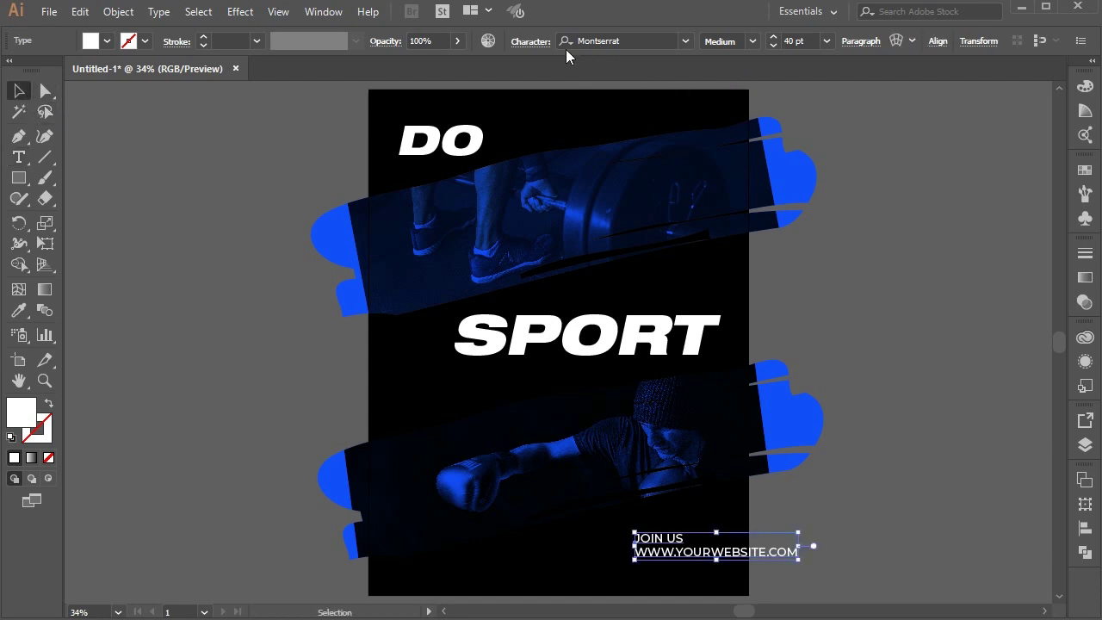
pyautogui.click(532, 41)
pyautogui.click(902, 66)
pyautogui.click(868, 44)
pyautogui.click(725, 76)
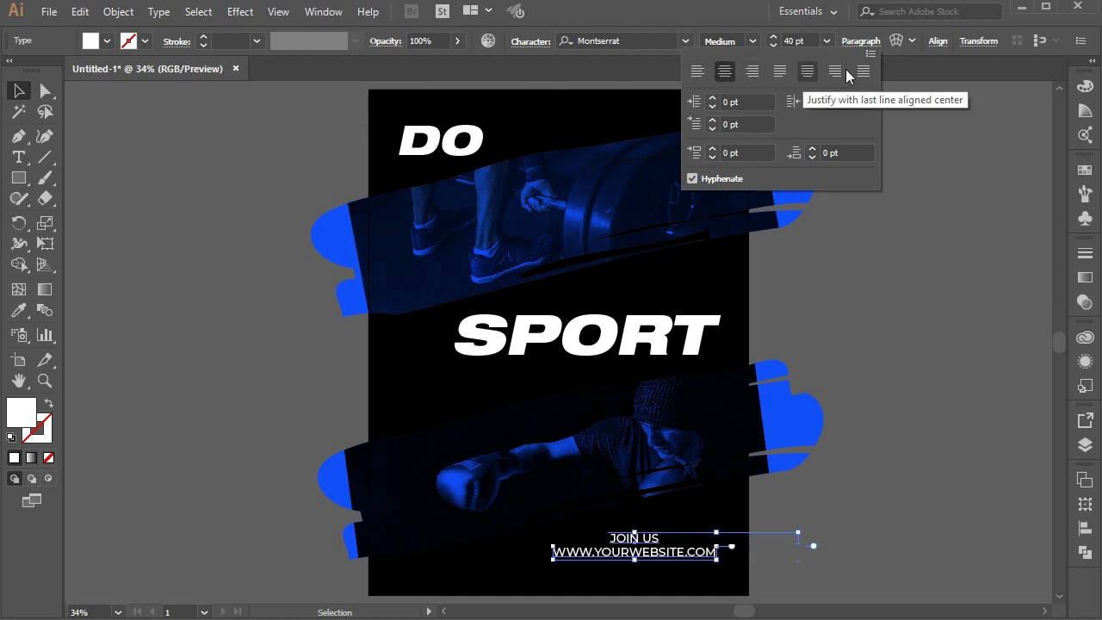
# Shrink the JOIN US text to 33 pt and move it lower and right.
pyautogui.click(773, 45)
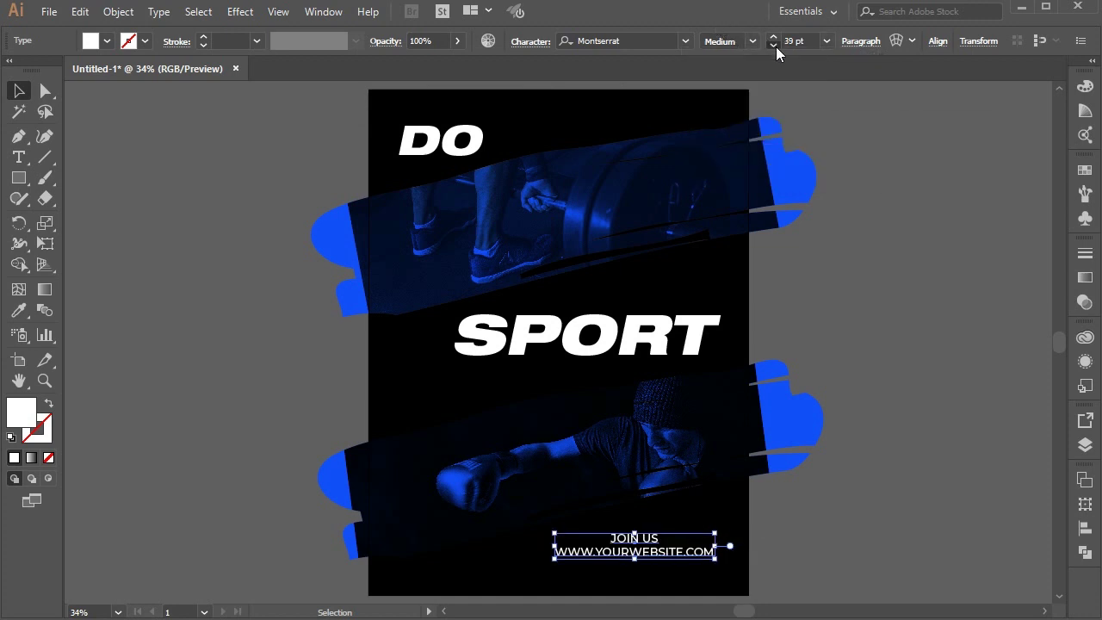
pyautogui.click(773, 45)
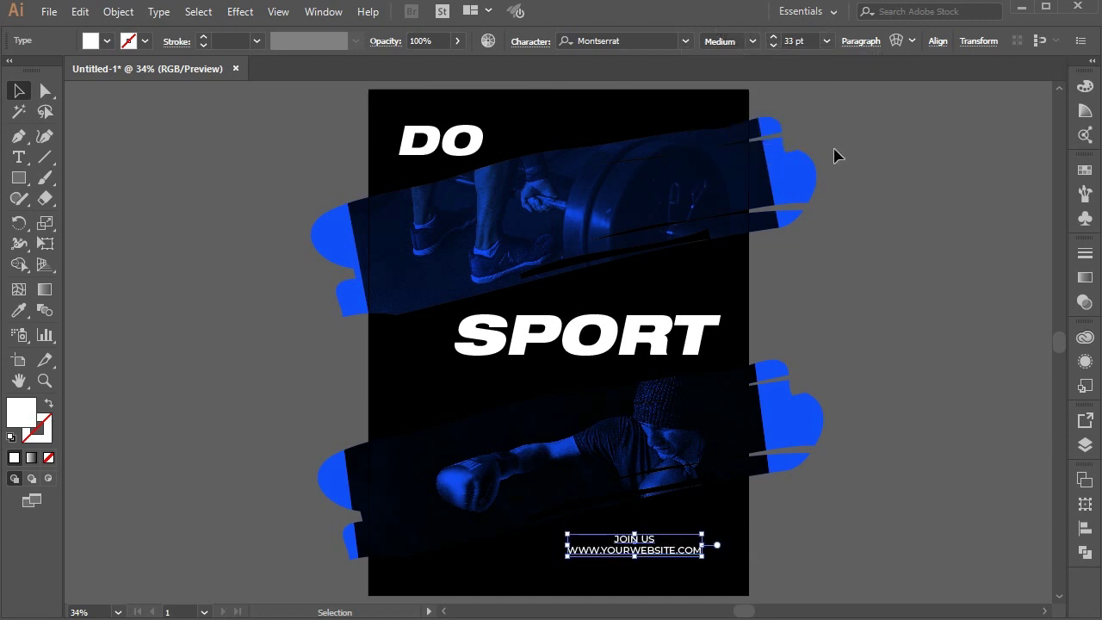
pyautogui.click(872, 208)
pyautogui.moveTo(659, 560); pyautogui.dragTo(685, 572)
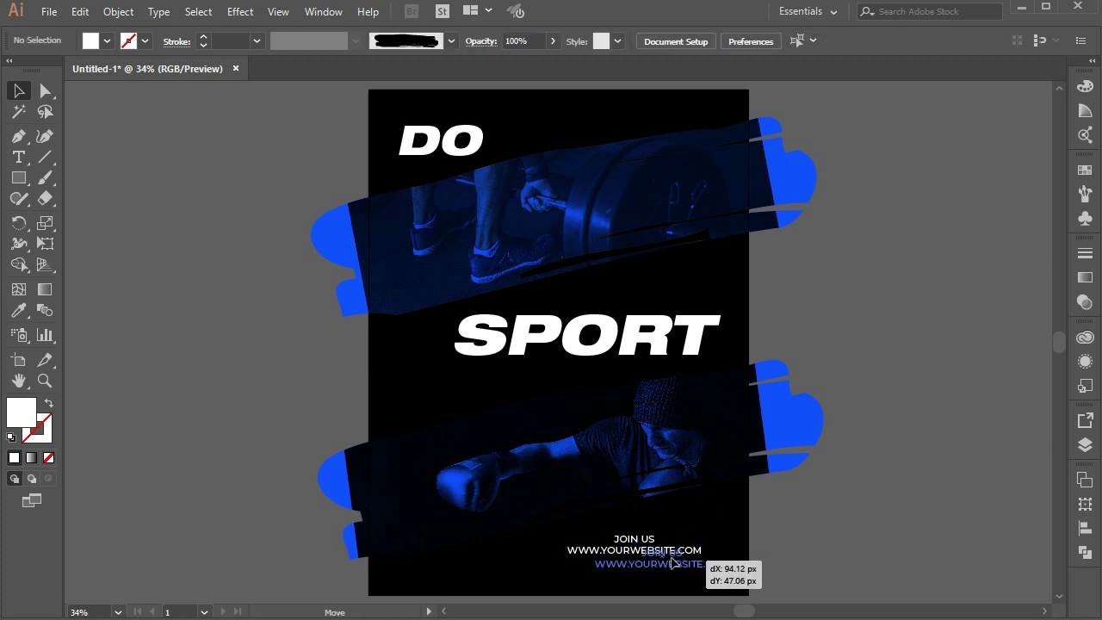
pyautogui.click(834, 525)
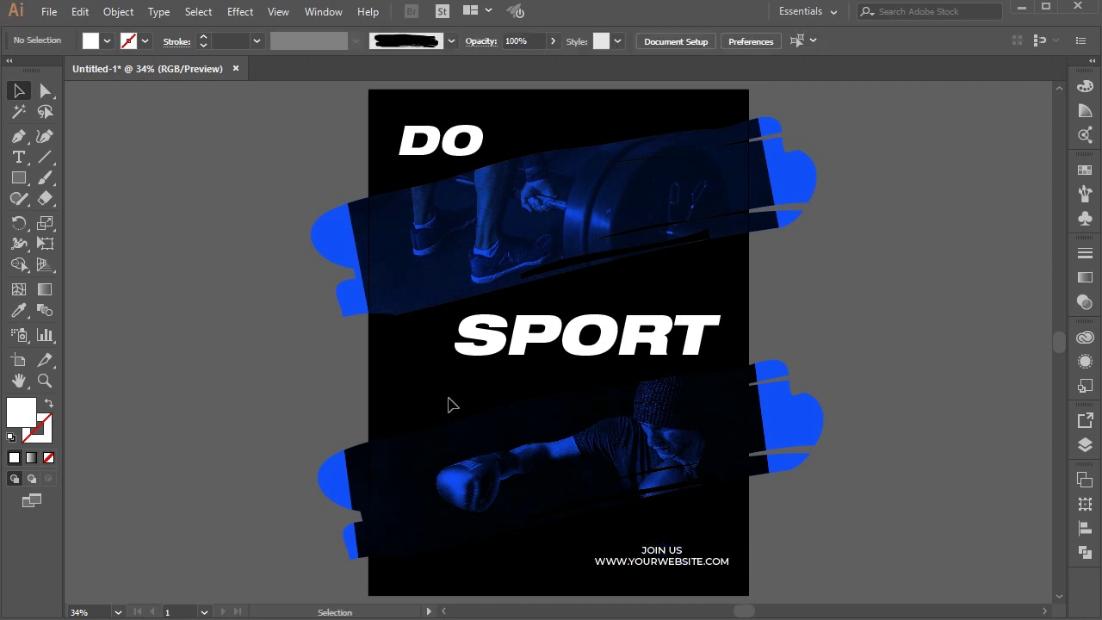
# Center SPORT horizontally, rotate it about 11° counter-clockwise, and lower it slightly.
pyautogui.click(520, 349)
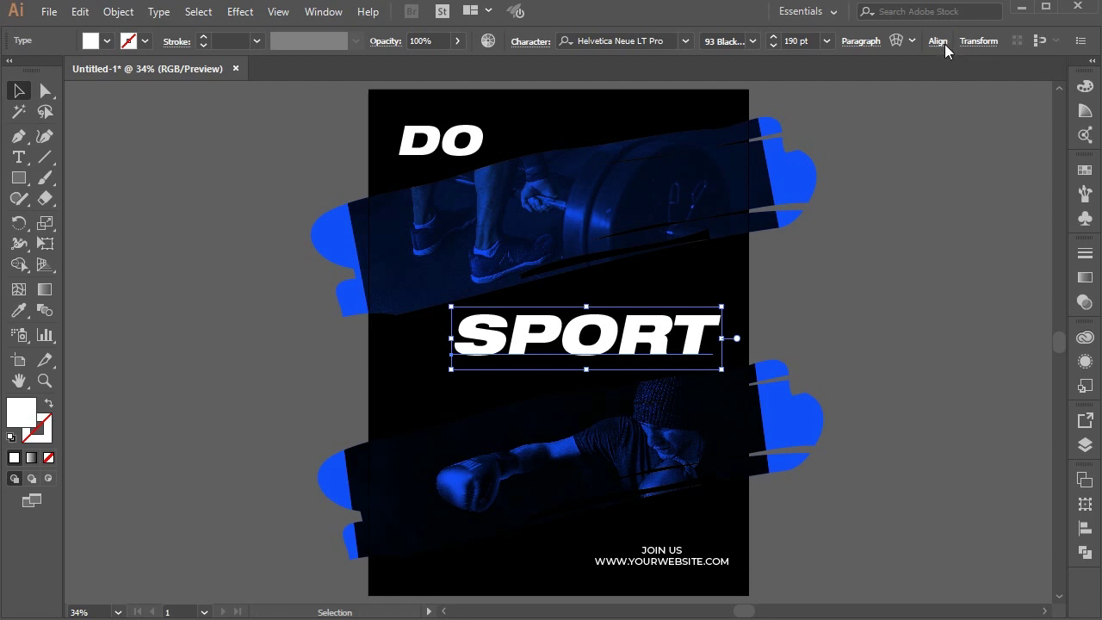
pyautogui.click(938, 41)
pyautogui.click(796, 87)
pyautogui.click(876, 264)
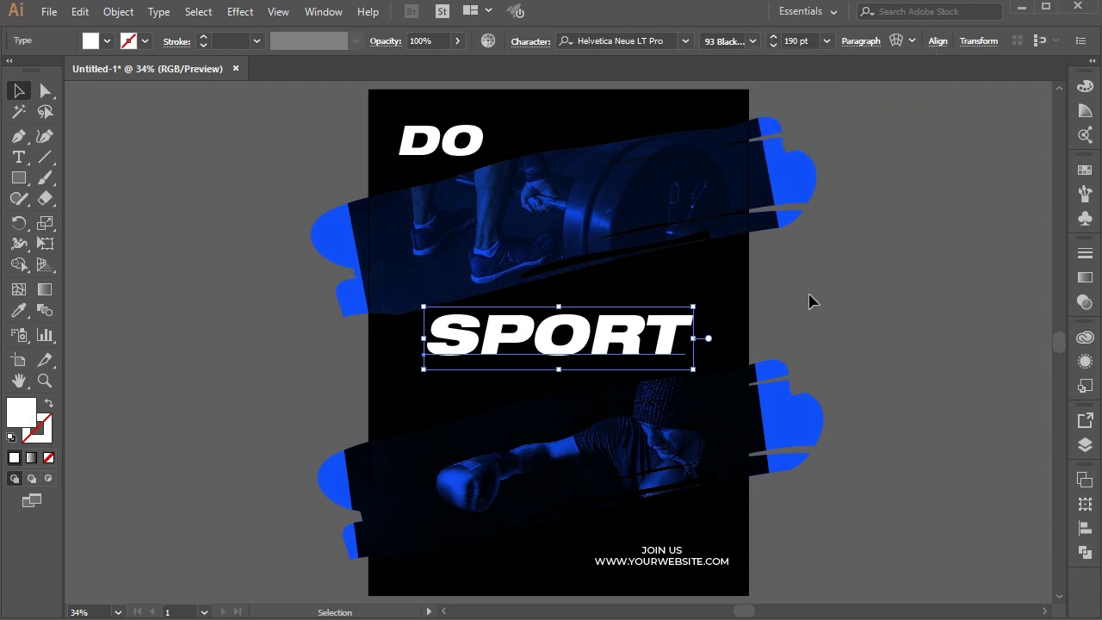
pyautogui.moveTo(702, 307); pyautogui.dragTo(704, 276)
pyautogui.moveTo(631, 326); pyautogui.dragTo(629, 338)
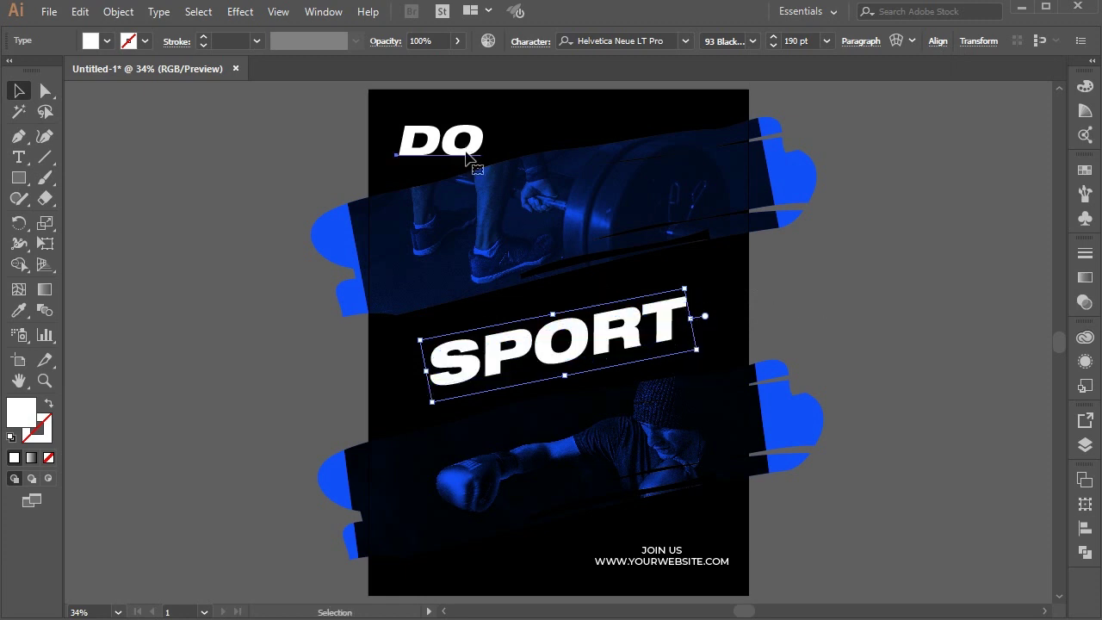
# Rotate DO about 15° to match, move it up-right, and nudge SPORT.
pyautogui.click(475, 153)
pyautogui.moveTo(493, 111); pyautogui.dragTo(487, 101)
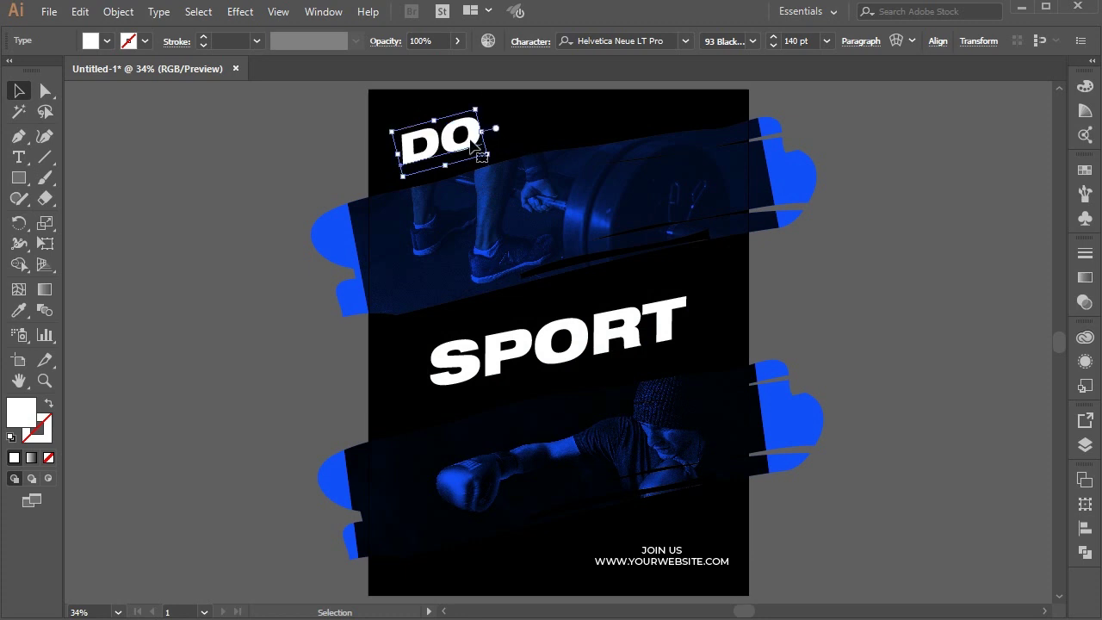
pyautogui.moveTo(465, 156); pyautogui.dragTo(476, 134)
pyautogui.click(578, 122)
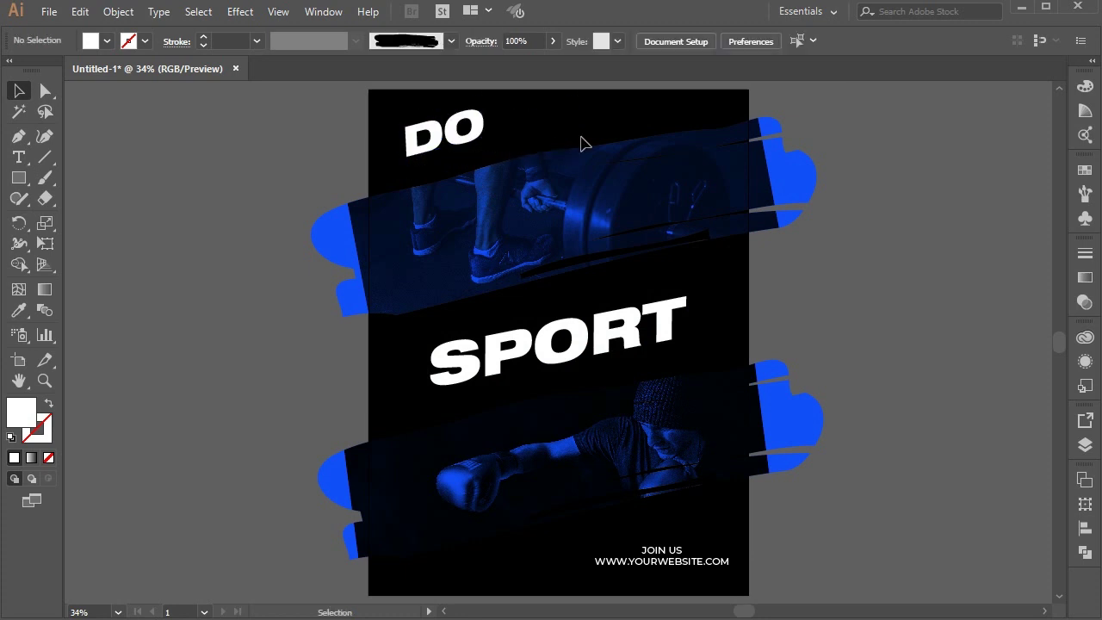
pyautogui.moveTo(603, 343); pyautogui.dragTo(609, 337)
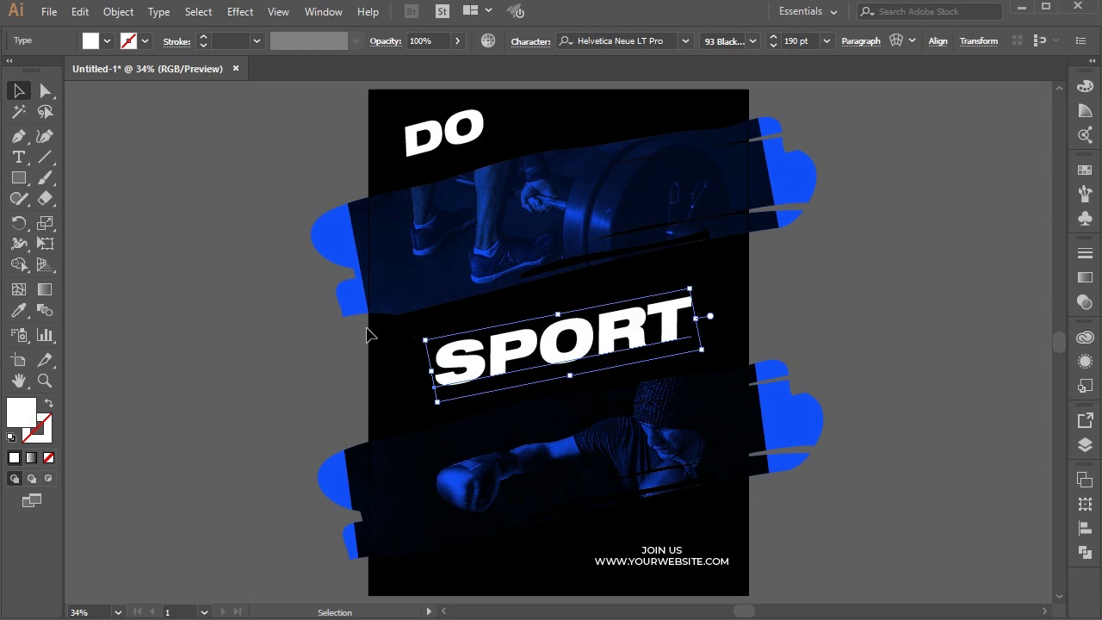
pyautogui.click(345, 360)
pyautogui.click(19, 157)
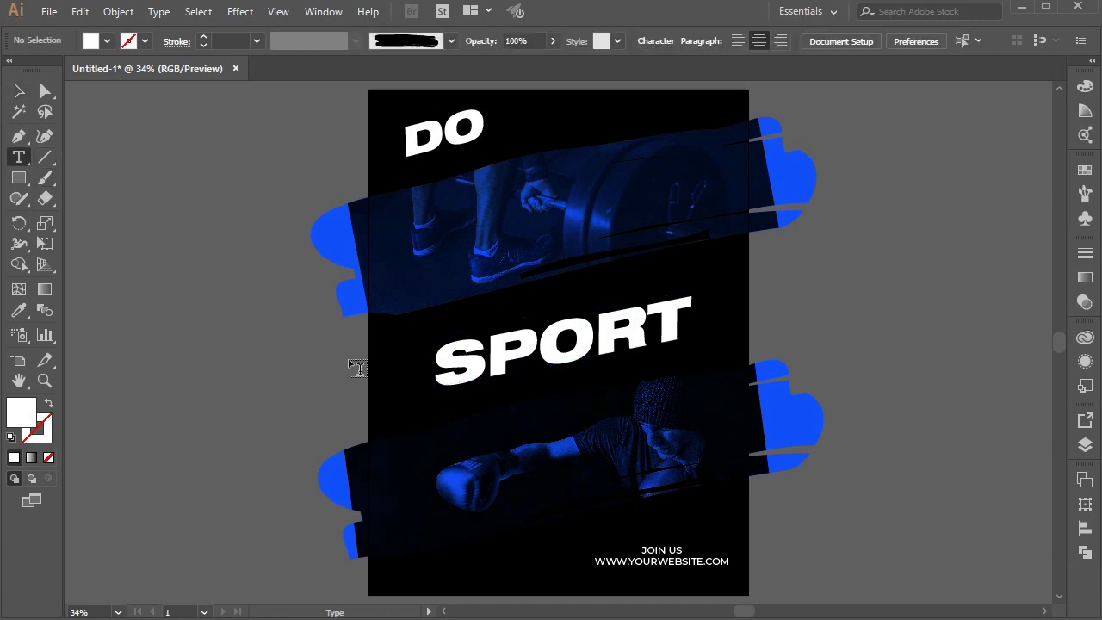
# Place a new text object left of SPORT in white Montserrat Light.
pyautogui.click(402, 370)
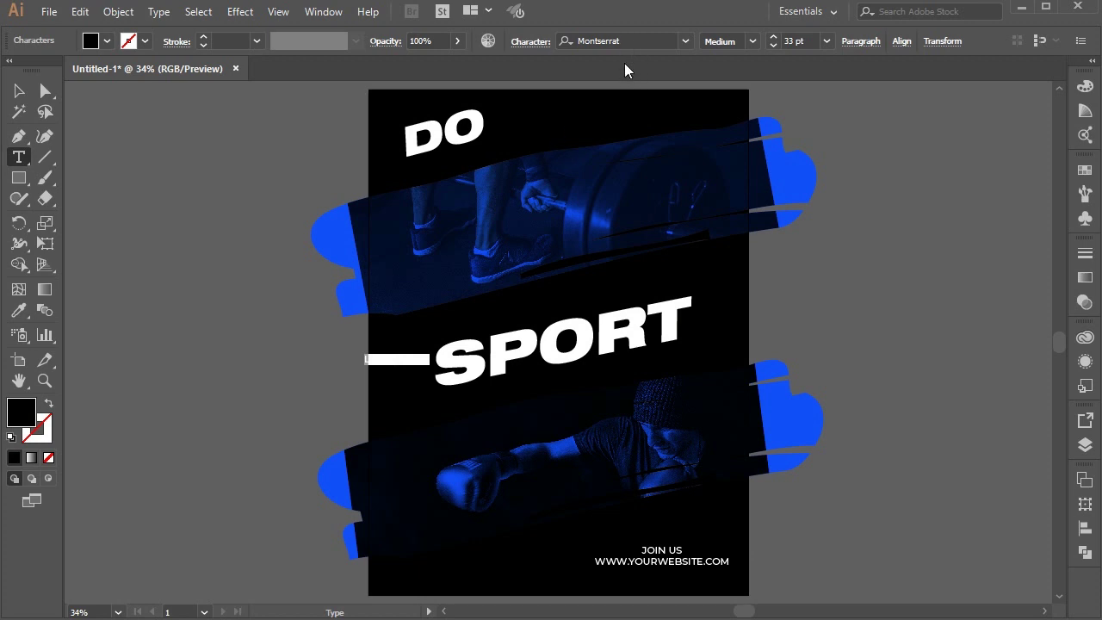
pyautogui.click(632, 42)
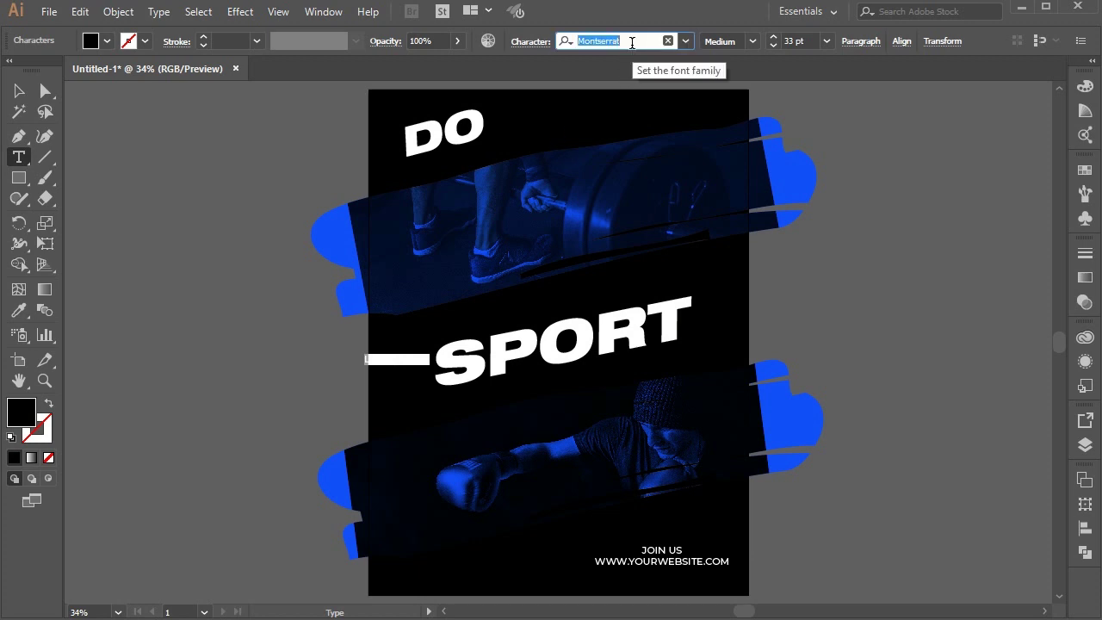
pyautogui.click(757, 46)
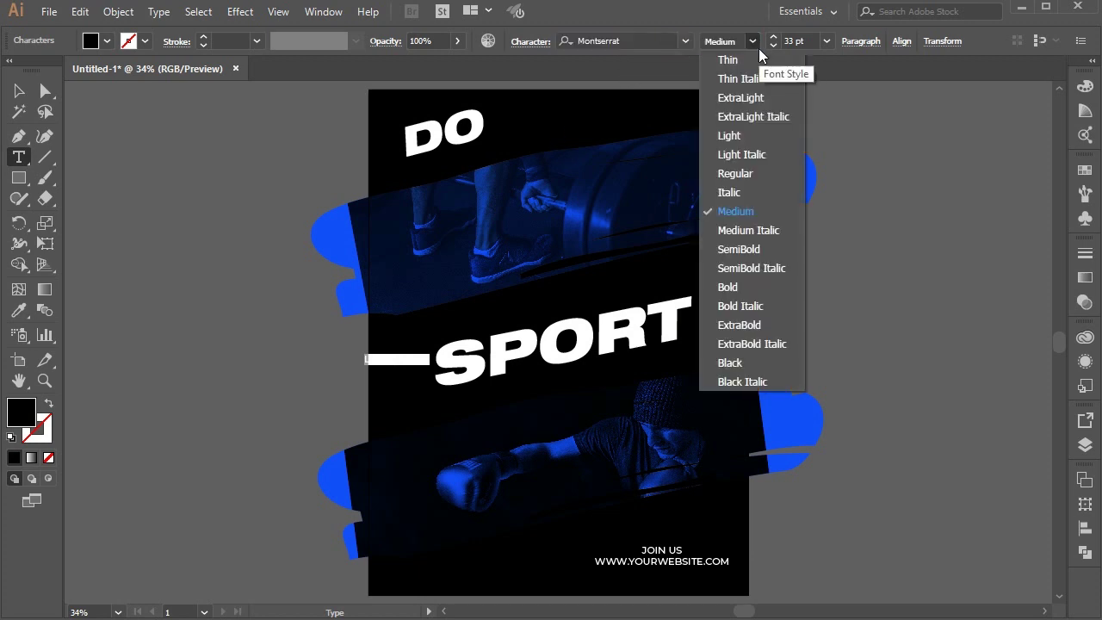
pyautogui.click(742, 137)
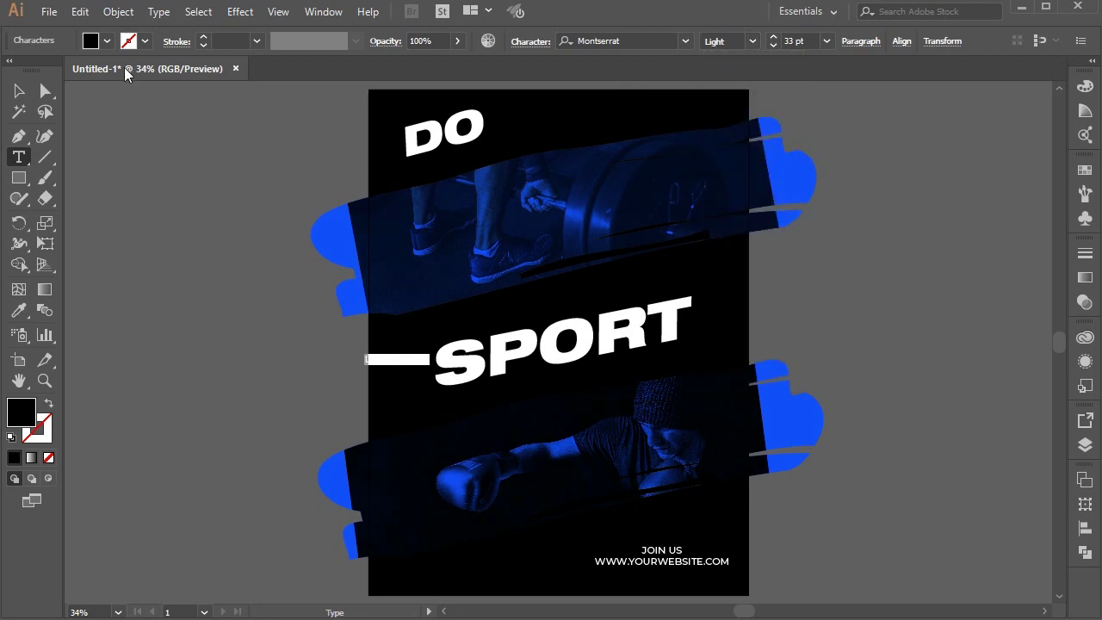
pyautogui.doubleClick(26, 412)
pyautogui.click(631, 171)
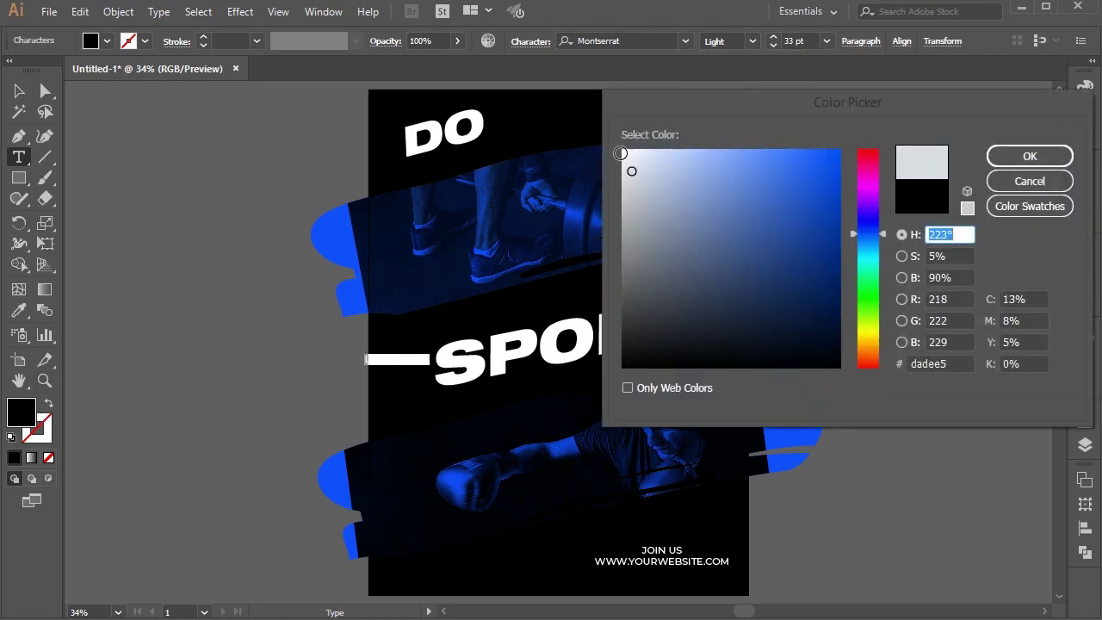
pyautogui.click(620, 153)
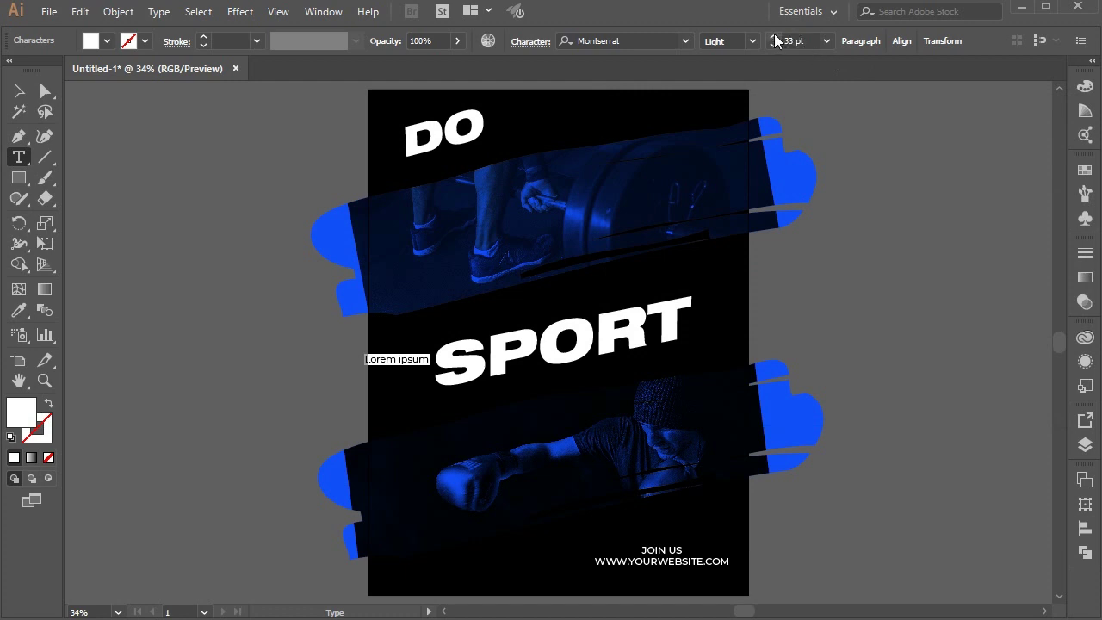
# Set it to 40 pt and type the CROSS THE LIMIT line.
pyautogui.click(775, 42)
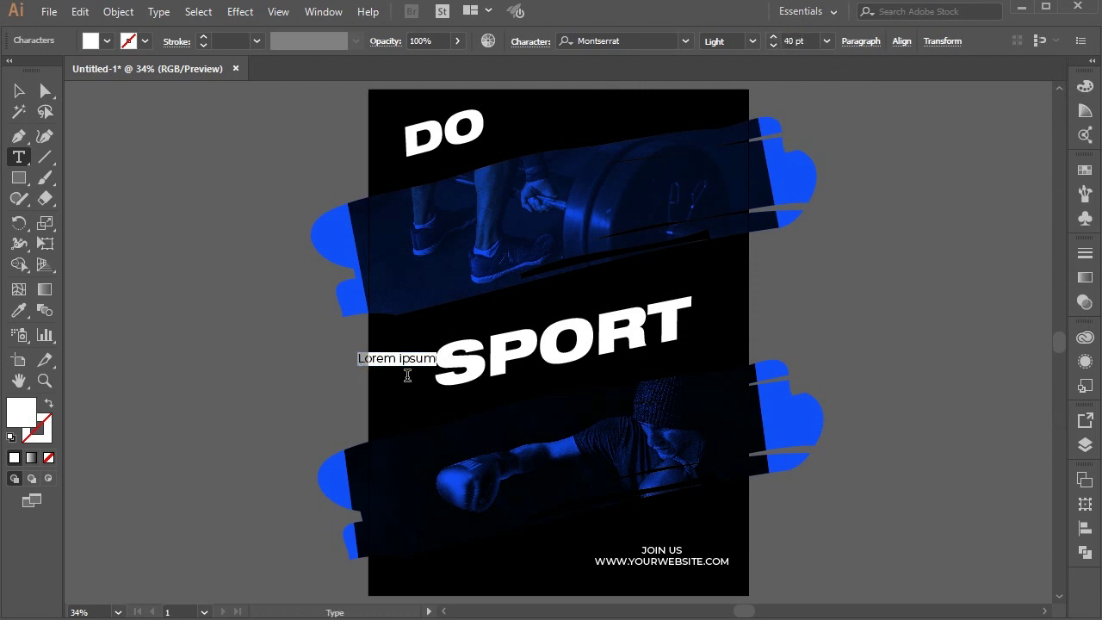
pyautogui.write('CROSS TH')
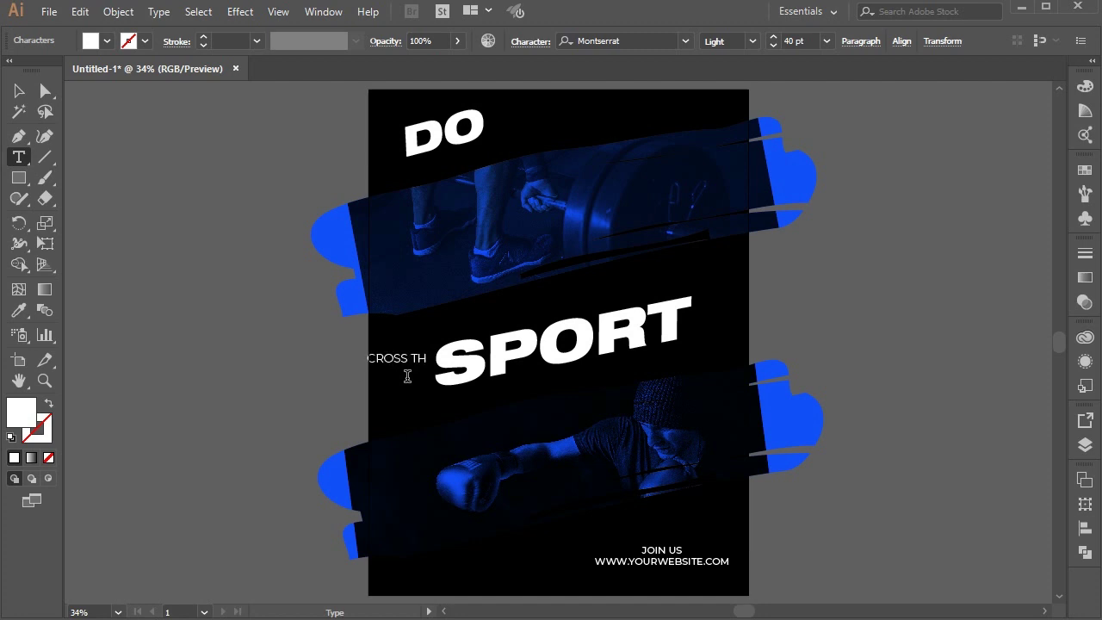
pyautogui.write('E LIM')
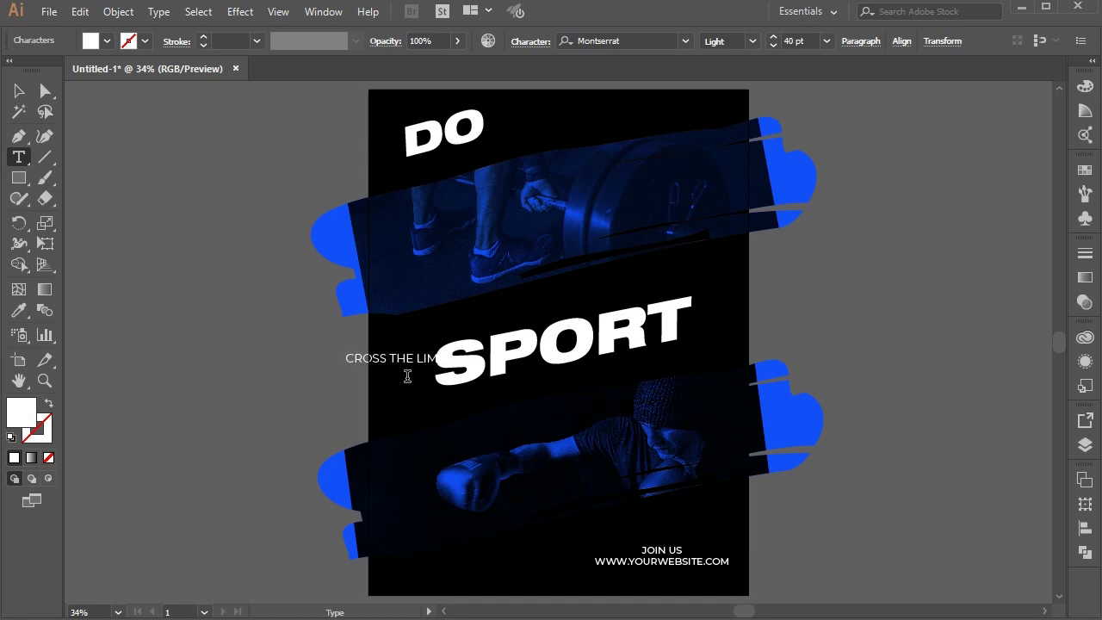
pyautogui.click(19, 90)
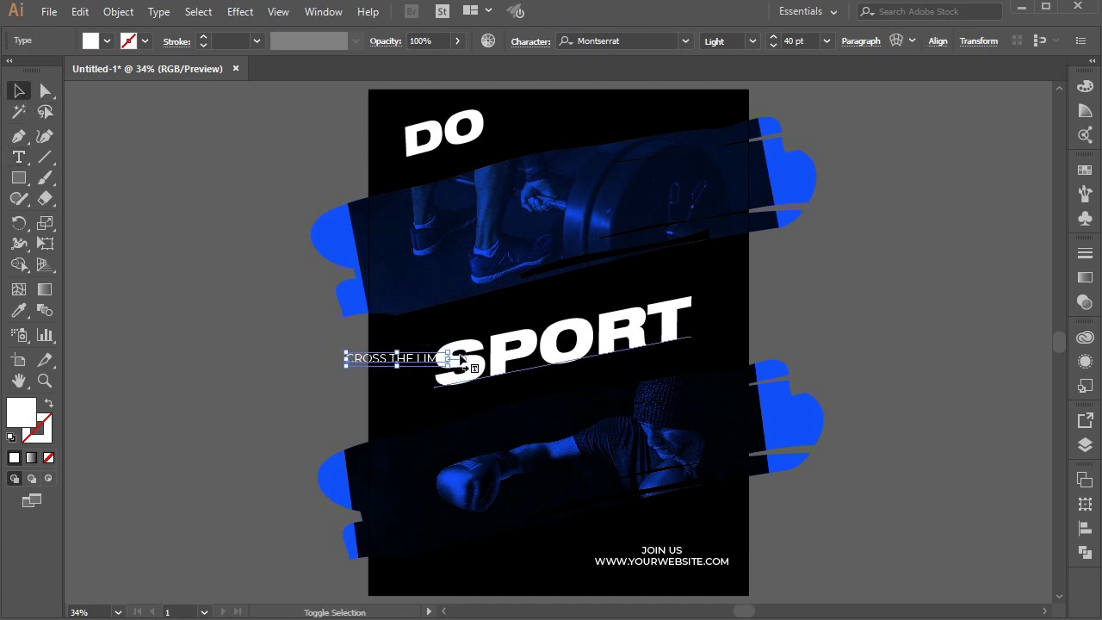
# Rotate CROSS THE LIMIT 90° and place it vertically beside the boxing photo.
pyautogui.moveTo(456, 349); pyautogui.dragTo(398, 303)
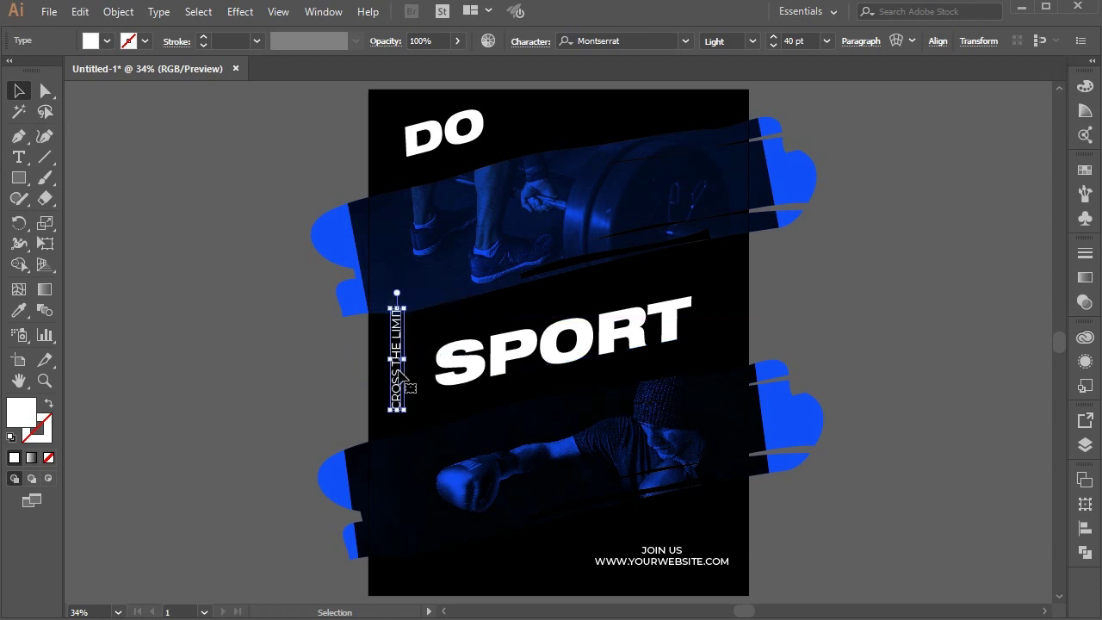
pyautogui.moveTo(396, 401); pyautogui.dragTo(399, 506)
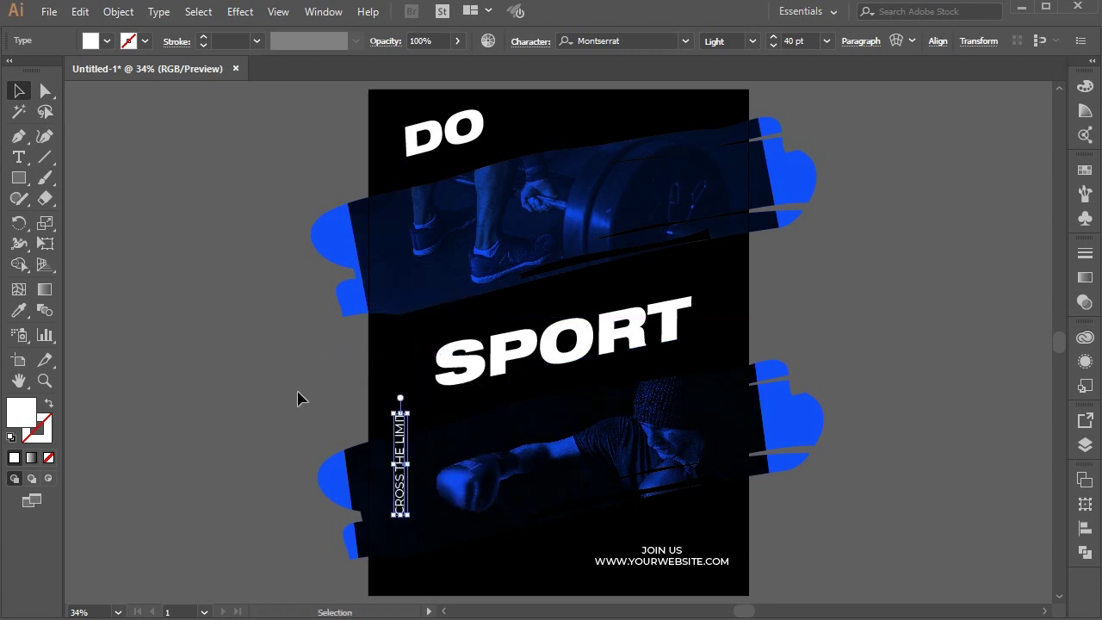
pyautogui.click(296, 398)
pyautogui.moveTo(400, 424); pyautogui.dragTo(400, 430)
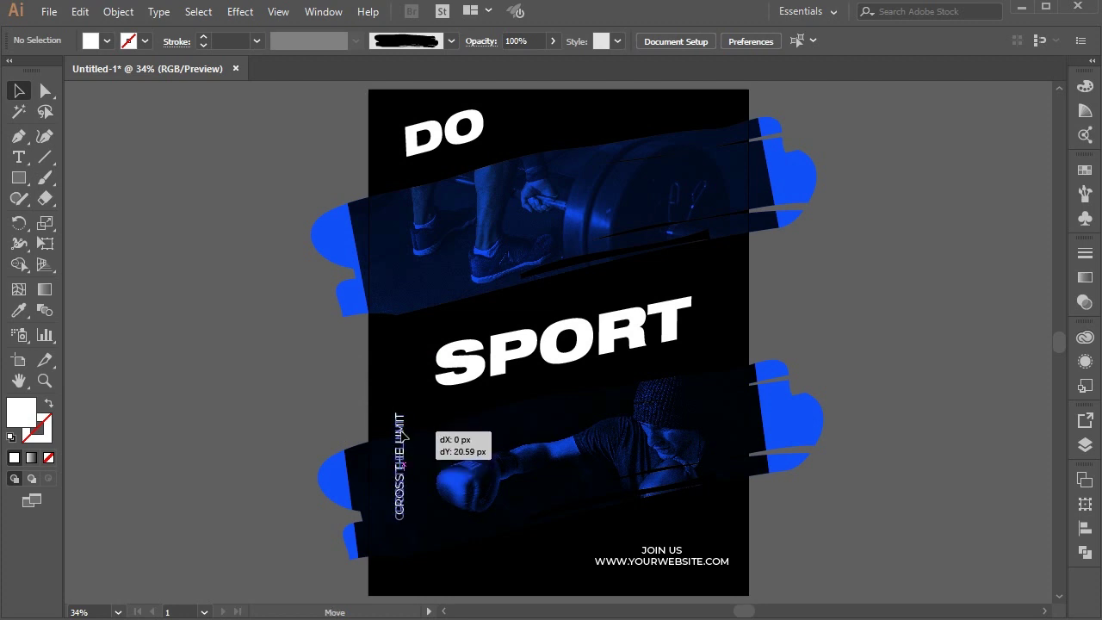
# Enlarge the vertical CROSS THE LIMIT text to 50 pt.
pyautogui.keyDown('shift'); pyautogui.click(773, 37); pyautogui.keyUp('shift')
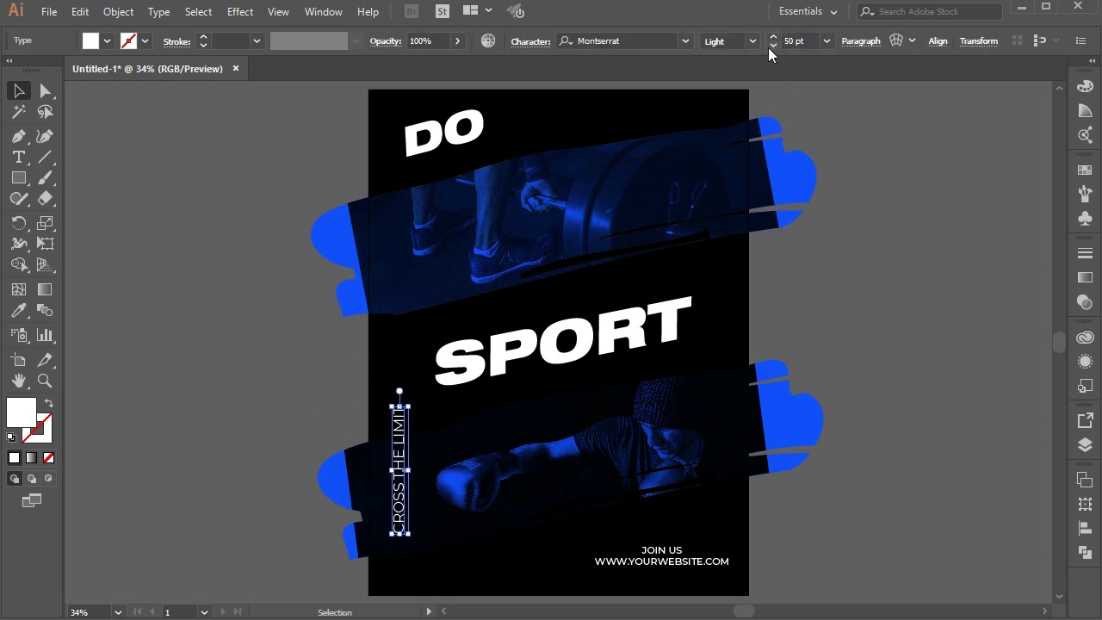
pyautogui.click(290, 307)
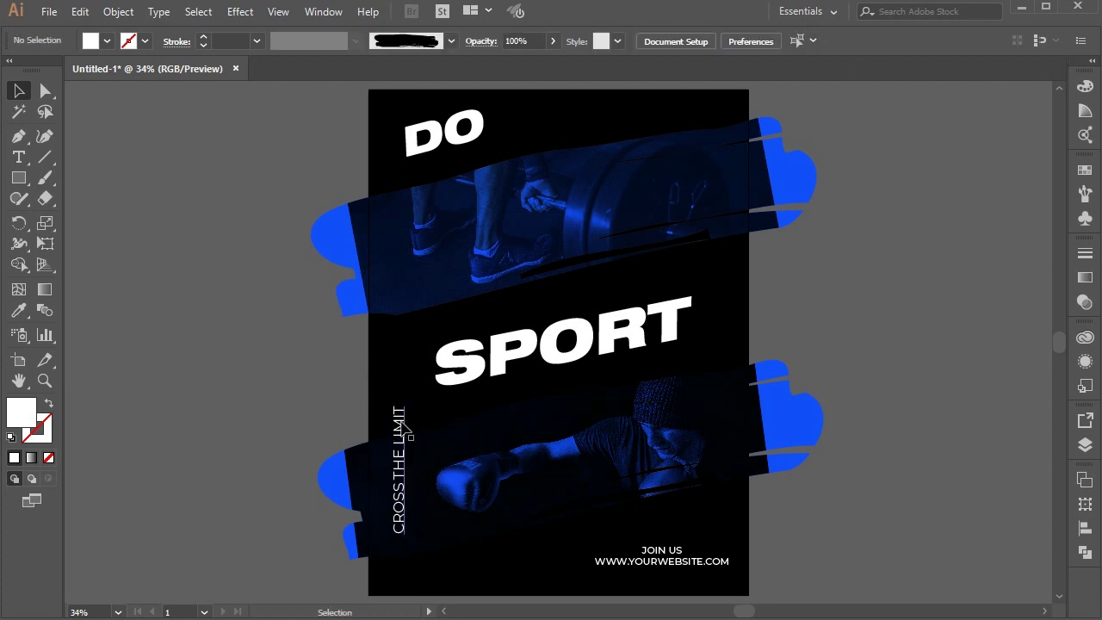
pyautogui.click(402, 430)
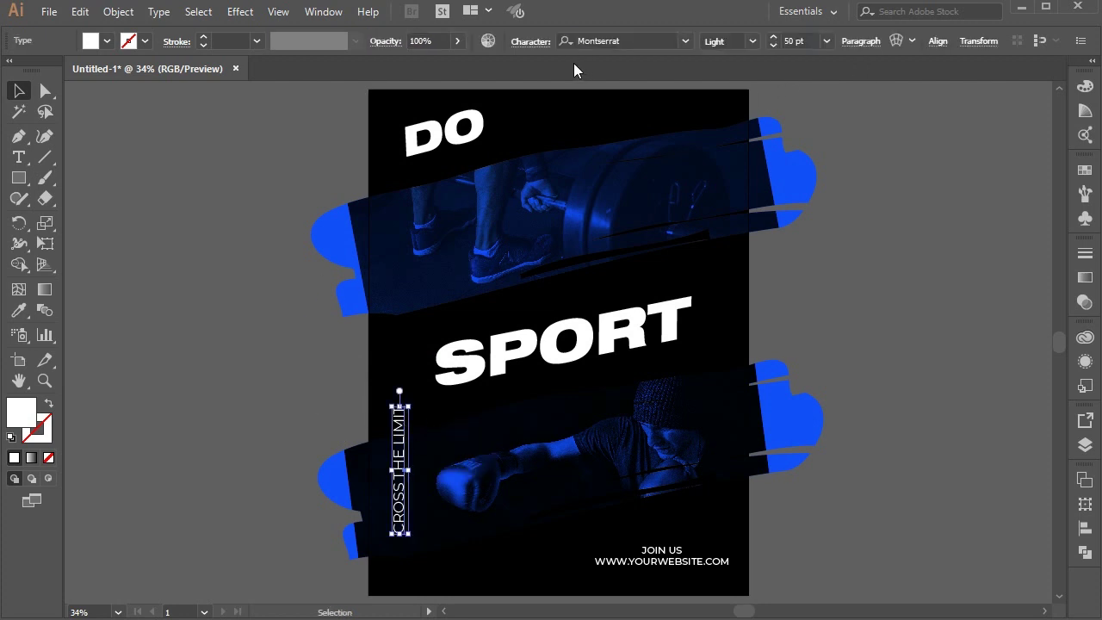
# Raise the tracking of CROSS THE LIMIT to 100 in the Character panel.
pyautogui.click(530, 41)
pyautogui.click(484, 163)
pyautogui.click(484, 163)
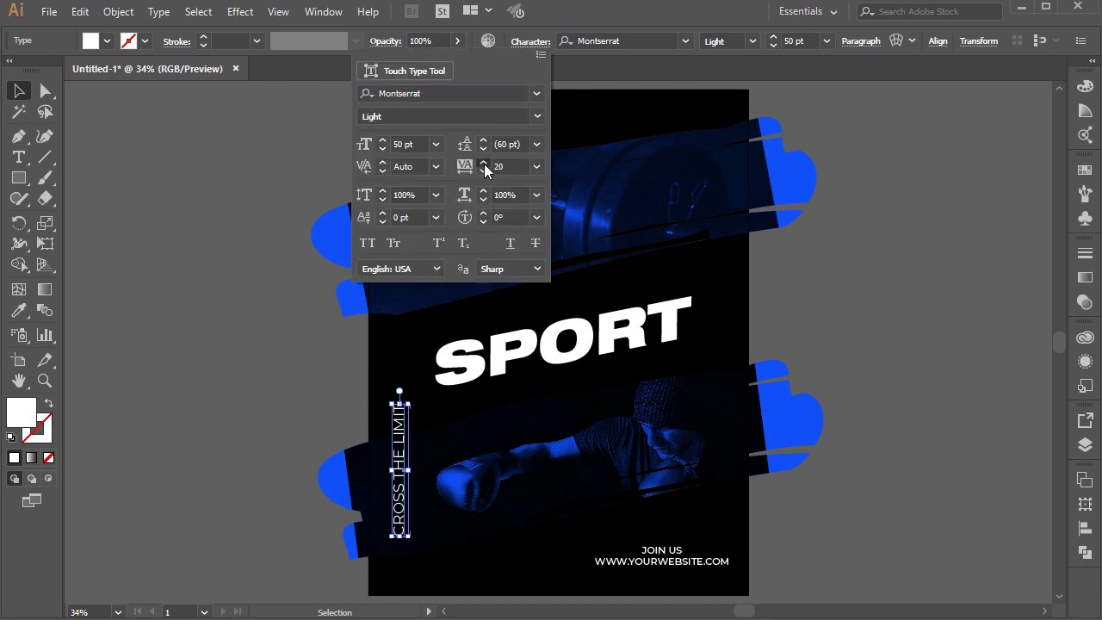
pyautogui.click(483, 163)
pyautogui.click(484, 163)
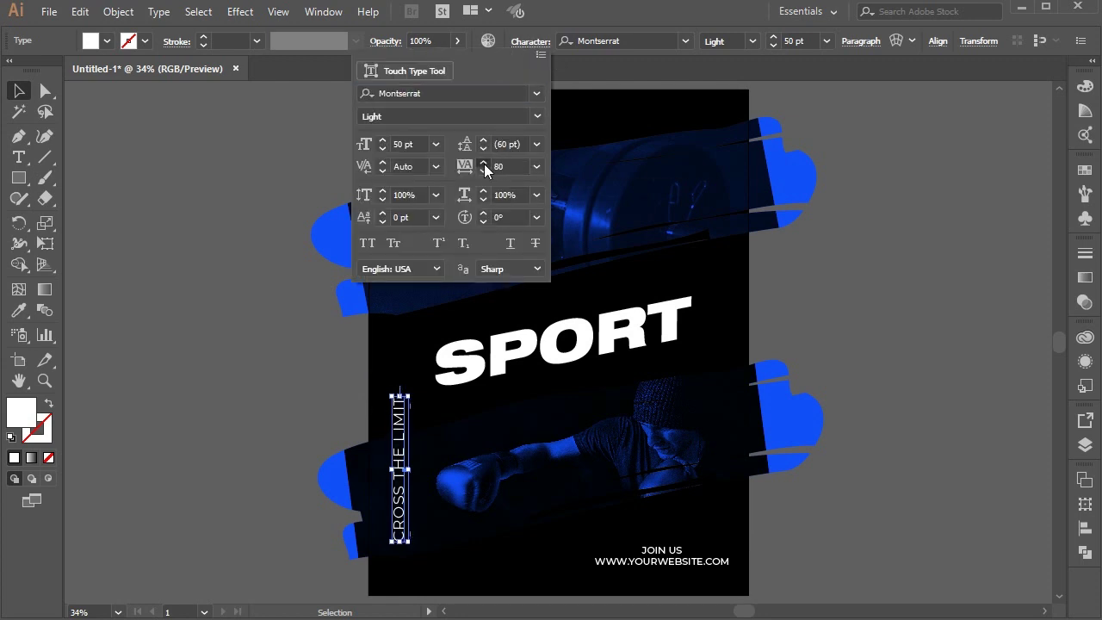
pyautogui.click(248, 331)
pyautogui.click(315, 384)
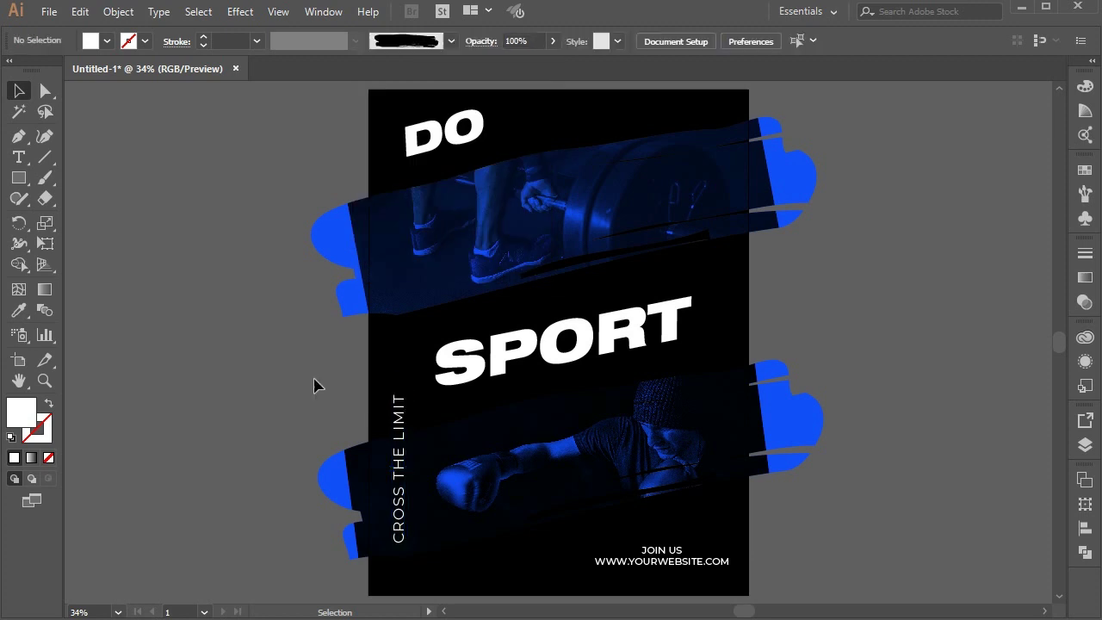
pyautogui.click(401, 424)
pyautogui.click(656, 575)
# Set the JOIN US text to 35 pt and nudge it lower with Shift+Down twice.
pyautogui.click(662, 561)
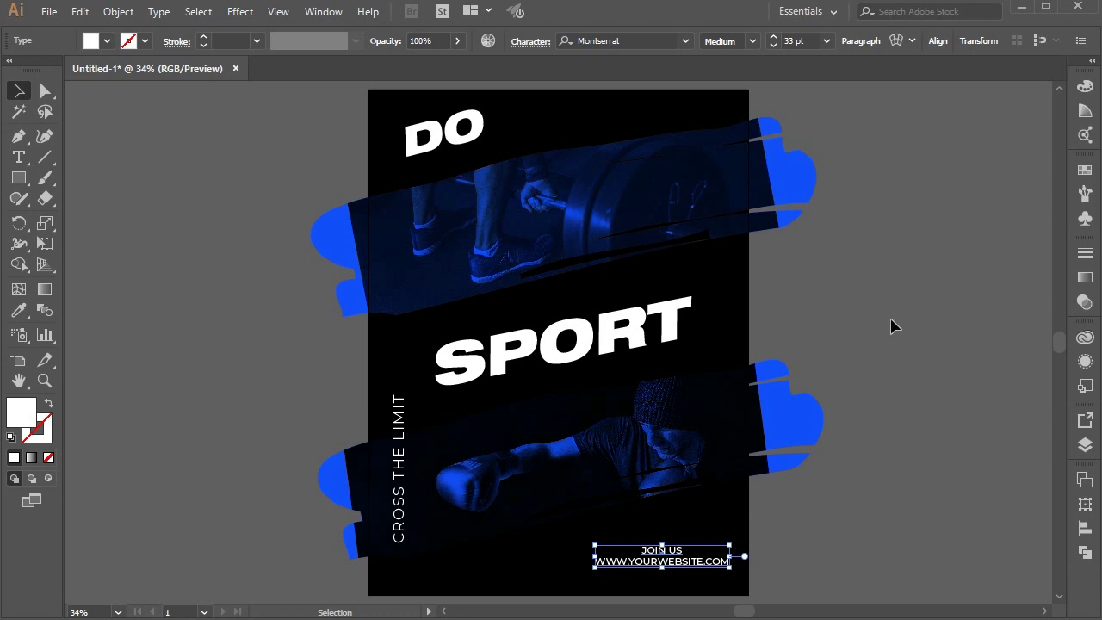
pyautogui.click(773, 37)
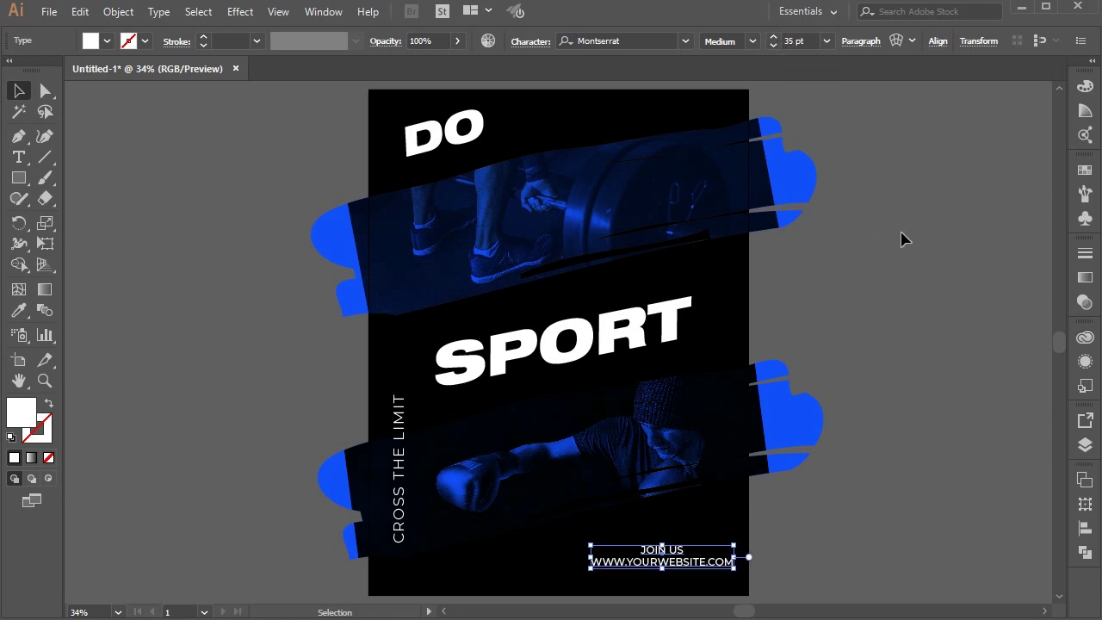
pyautogui.click(882, 453)
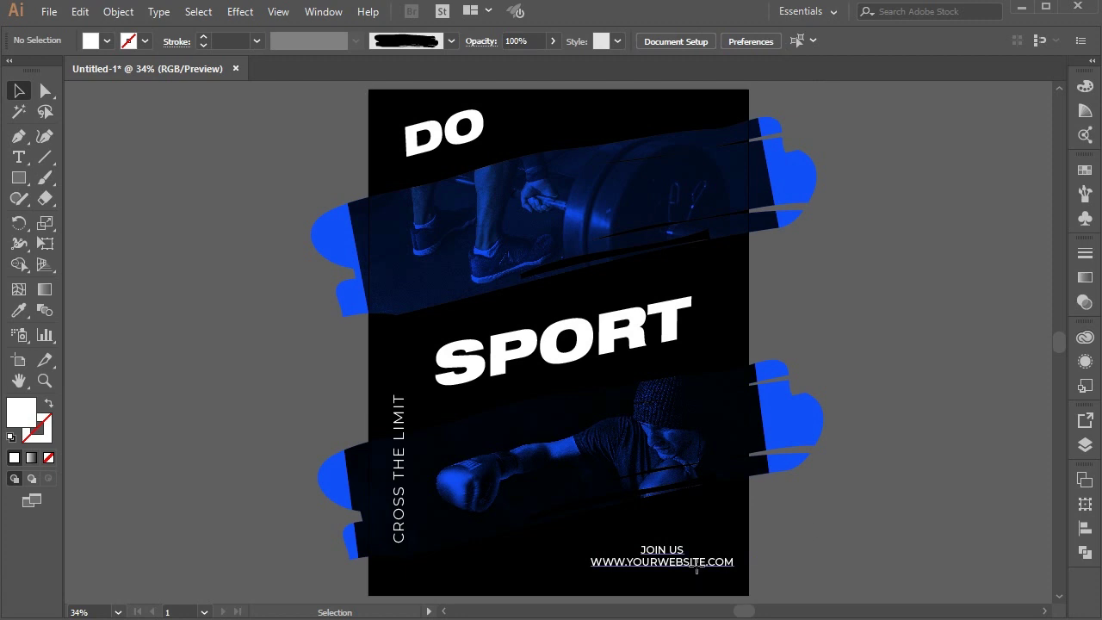
pyautogui.hotkey('ctrl', 'z')
pyautogui.hotkey('shift', 'Down')
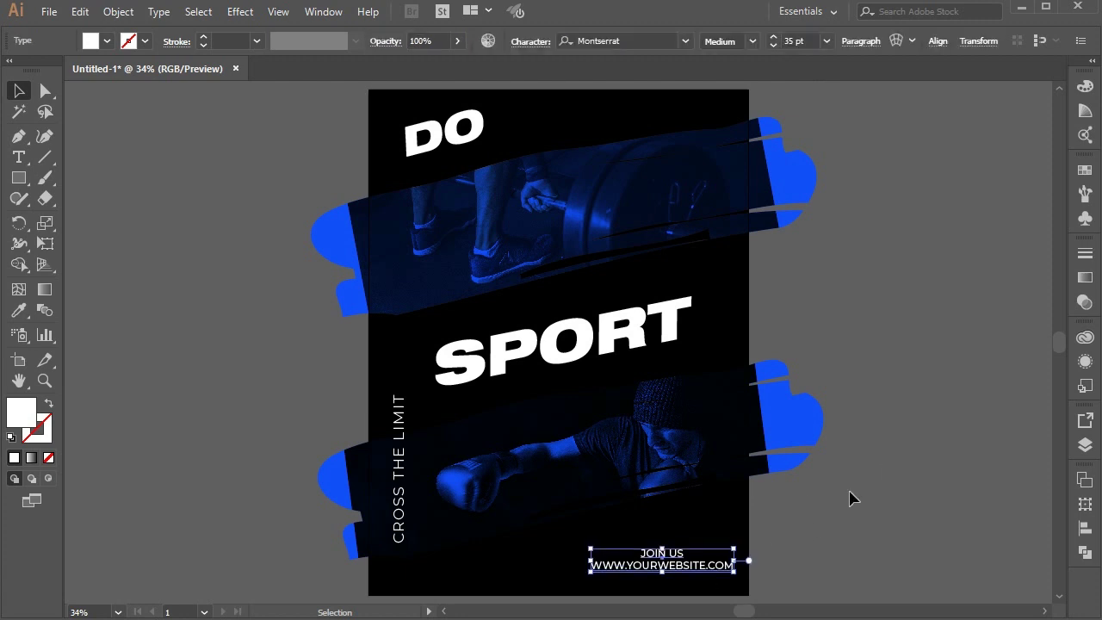
pyautogui.hotkey('shift', 'Down')
pyautogui.hotkey('shift', 'Down')
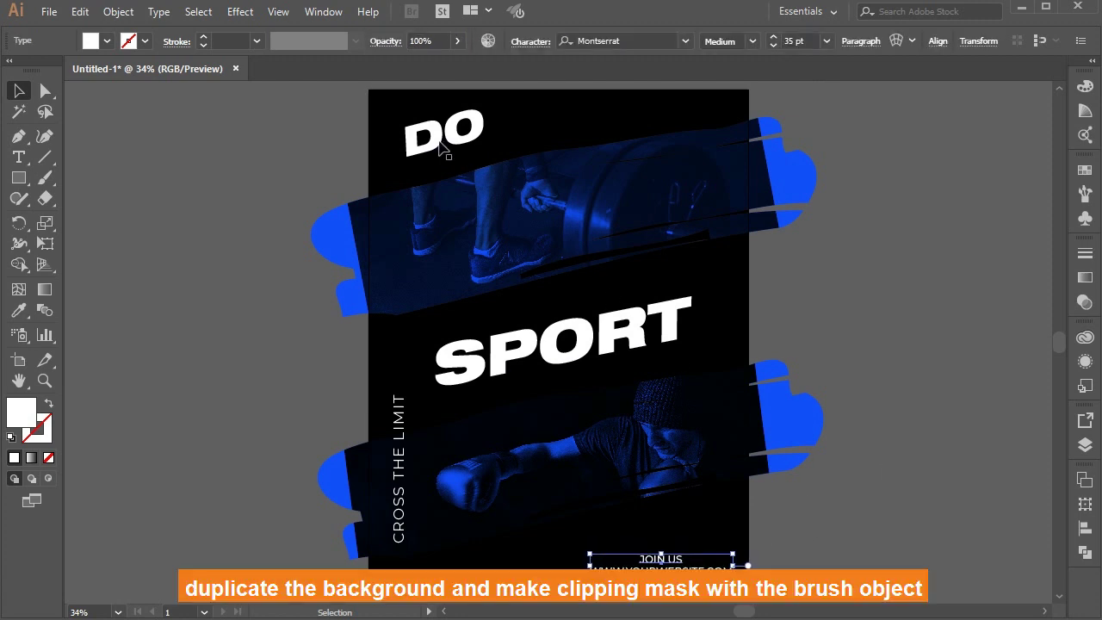
pyautogui.click(288, 213)
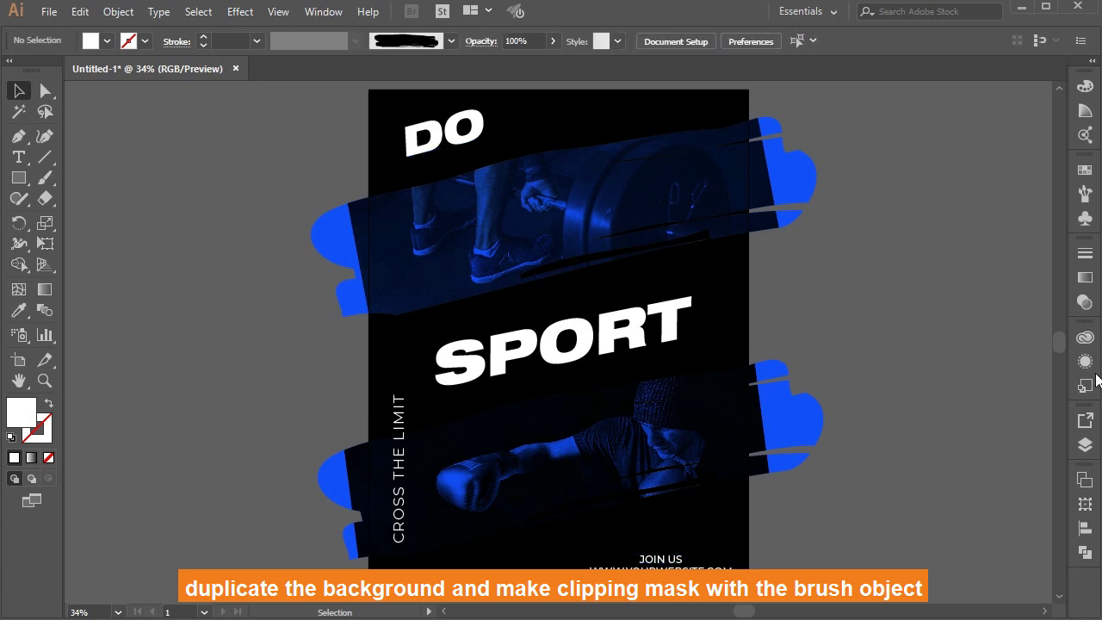
# Unlock the brush paths and photo groups, and duplicate the black background rectangle above them.
pyautogui.click(1085, 446)
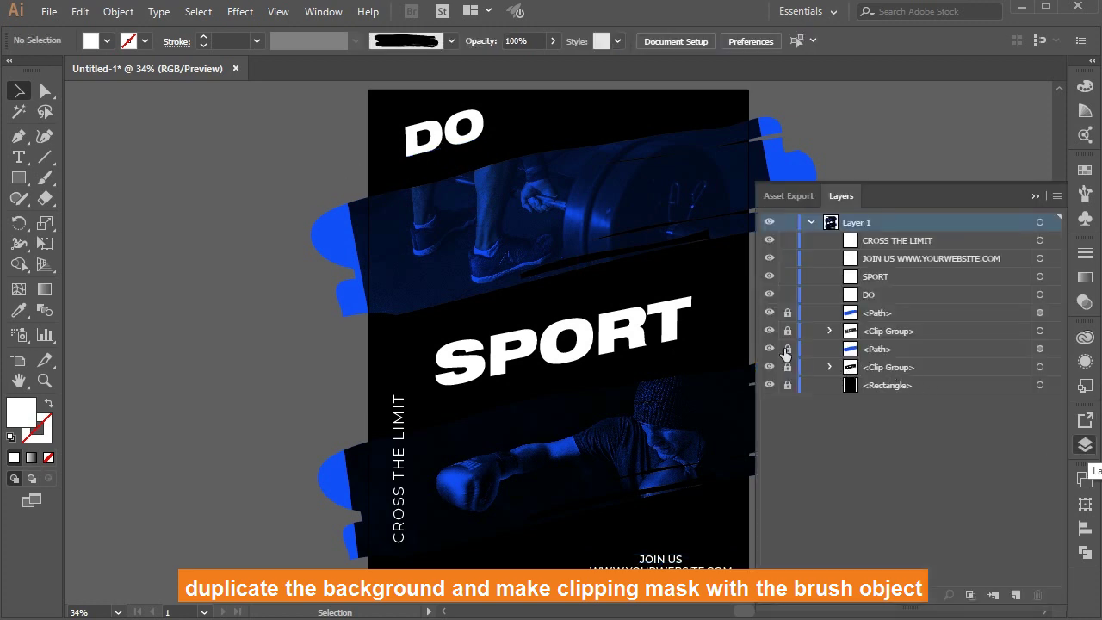
pyautogui.moveTo(788, 313); pyautogui.dragTo(791, 364)
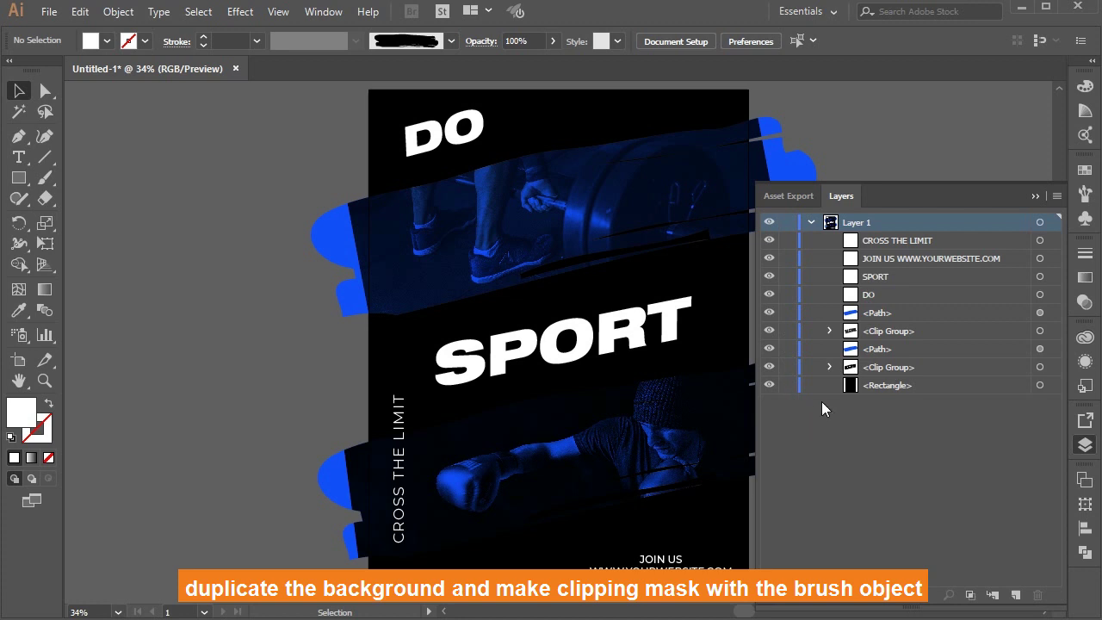
pyautogui.click(1040, 386)
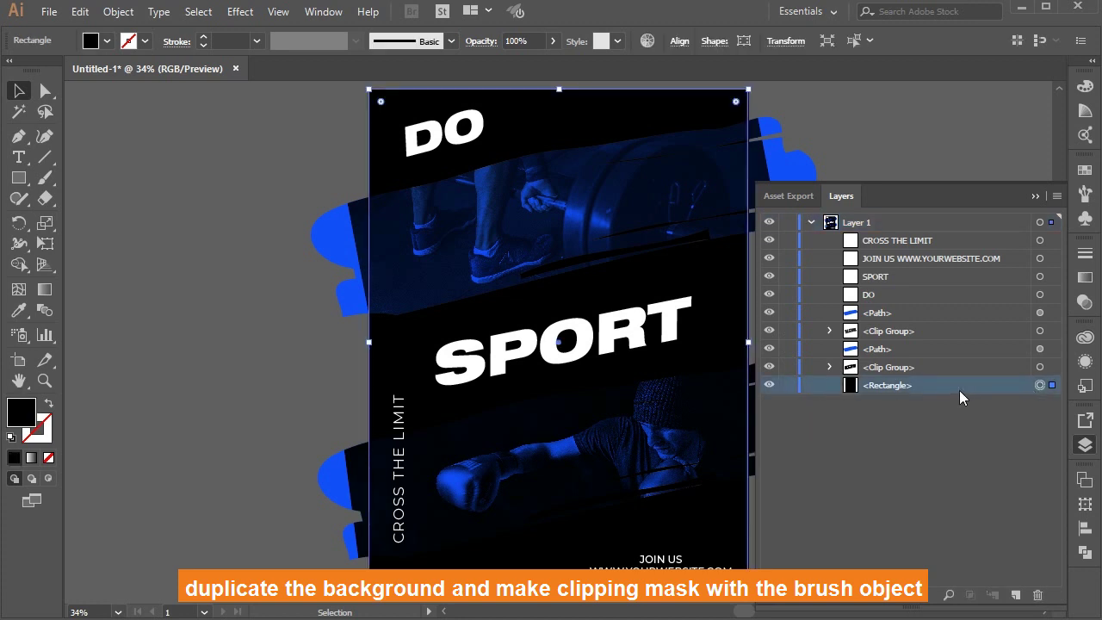
pyautogui.moveTo(913, 386); pyautogui.dragTo(905, 312)
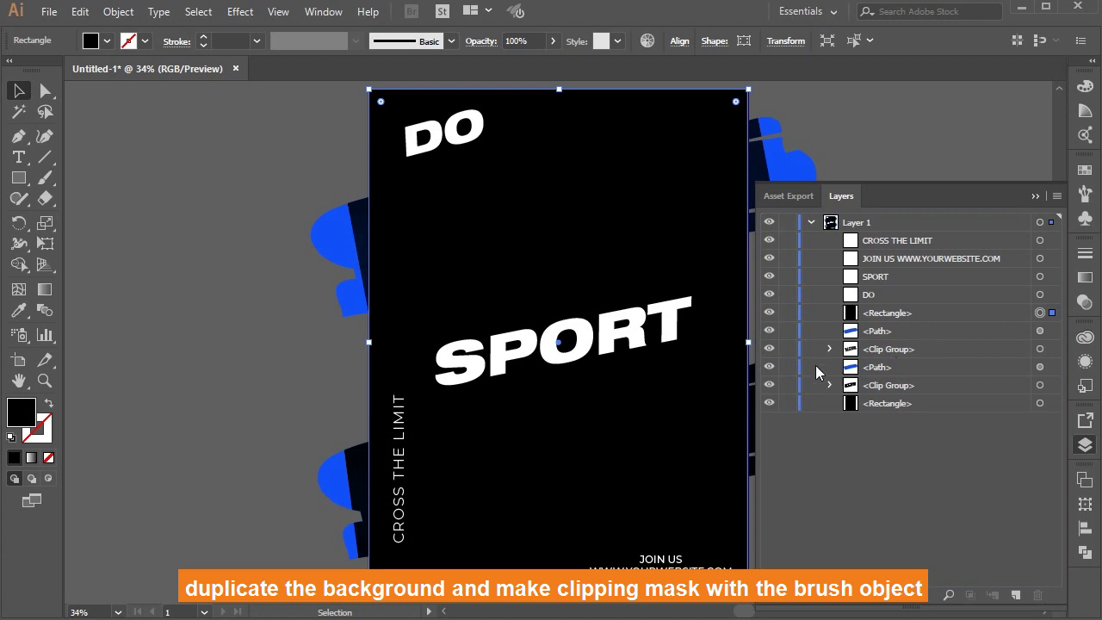
pyautogui.moveTo(882, 317); pyautogui.dragTo(881, 311)
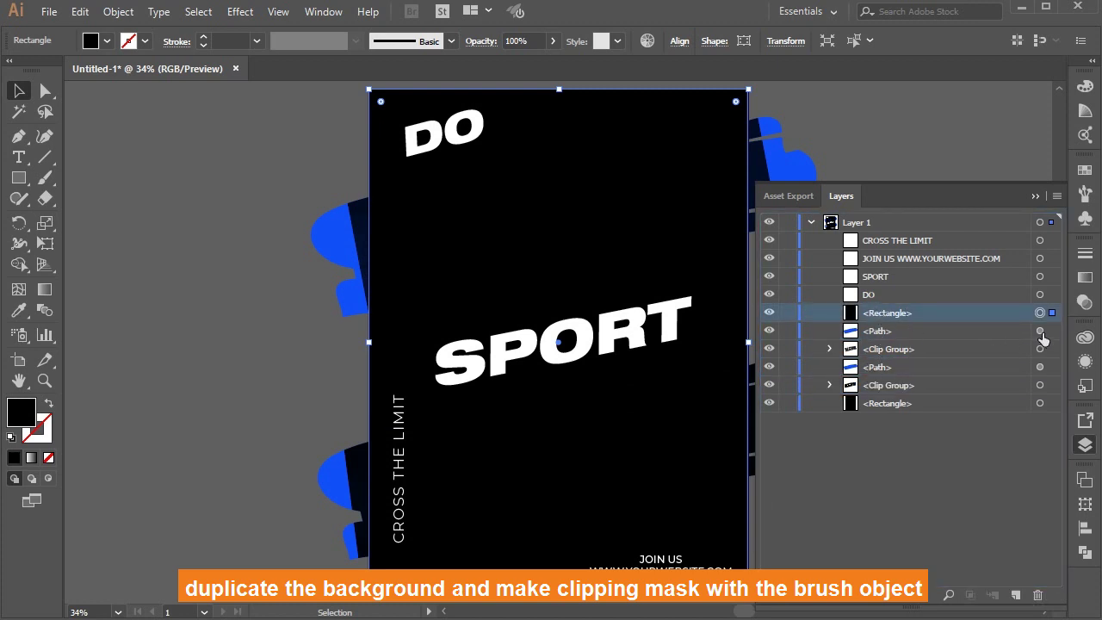
# Select the rectangle copy with both brush-path photo groups and apply Make Clipping Mask.
pyautogui.keyDown('shift'); pyautogui.click(1040, 331); pyautogui.keyUp('shift')
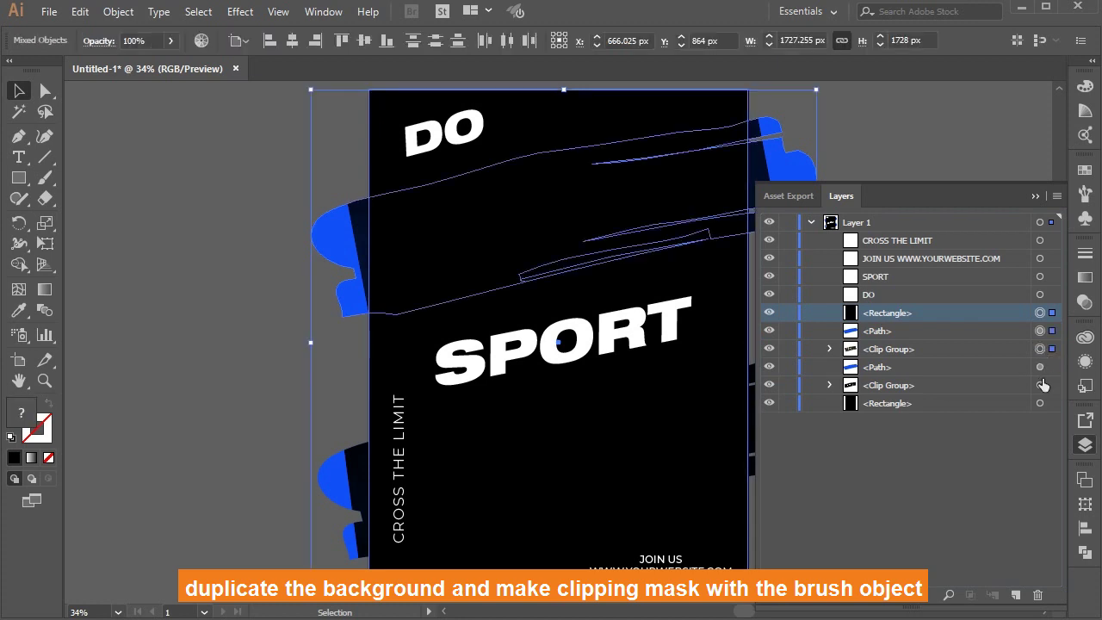
pyautogui.keyDown('shift'); pyautogui.click(1040, 384); pyautogui.keyUp('shift')
pyautogui.rightClick(517, 202)
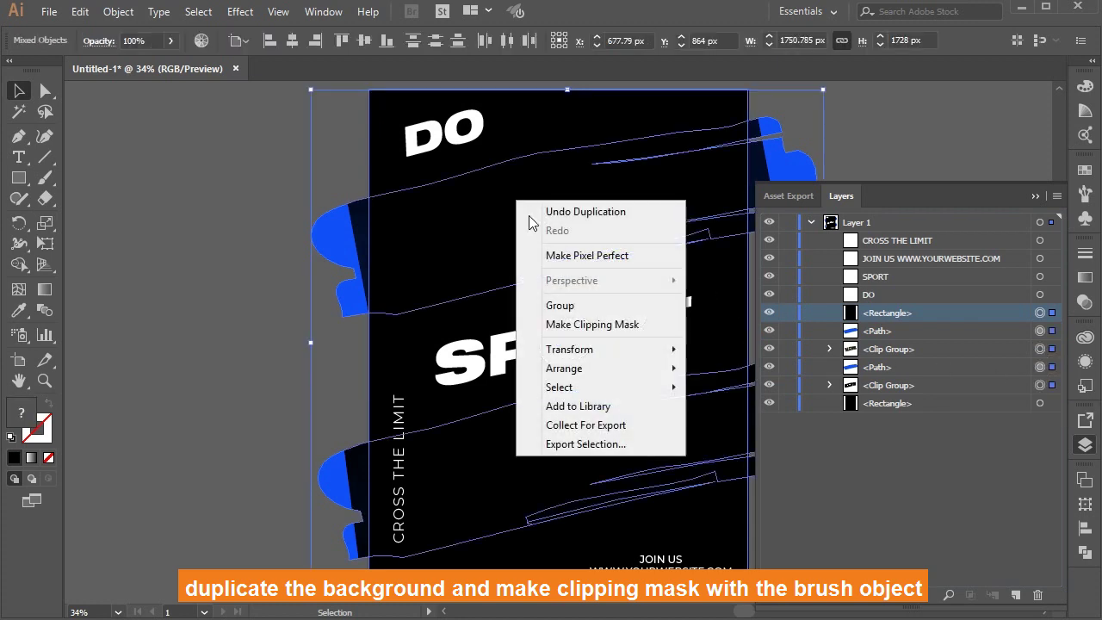
pyautogui.click(592, 324)
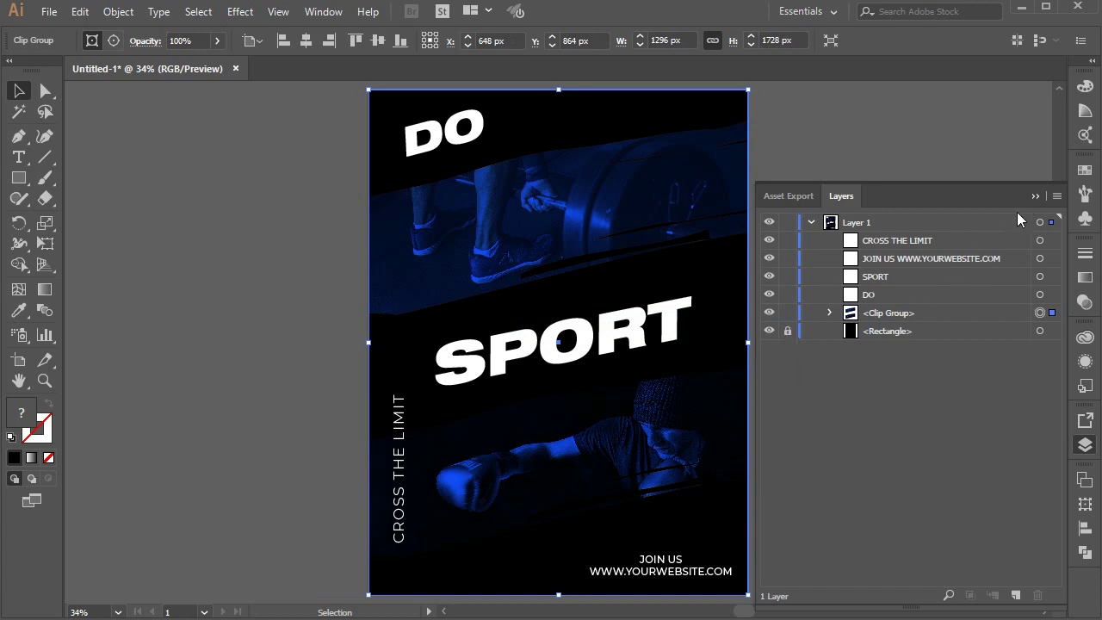
pyautogui.click(1035, 196)
pyautogui.click(849, 289)
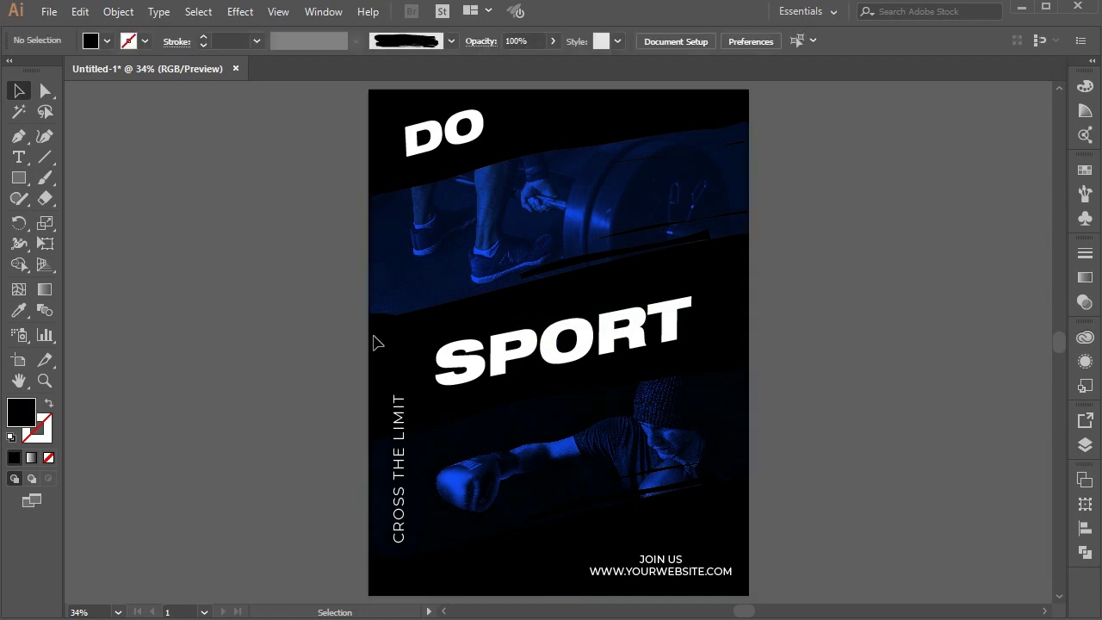